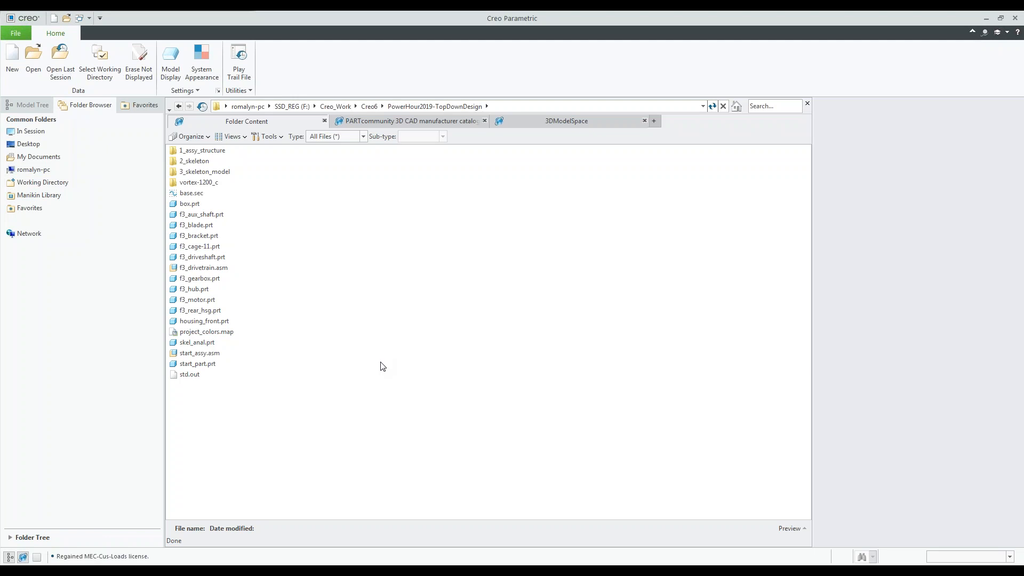
Create a new design assembly named VORTEX-1200, using start_assy.asm as its template instead of the default.
{"action": "left_click", "coordinate": [13, 66]}
{"action": "left_click", "coordinate": [452, 260]}
{"action": "type", "text": "VORTEX-1200"}
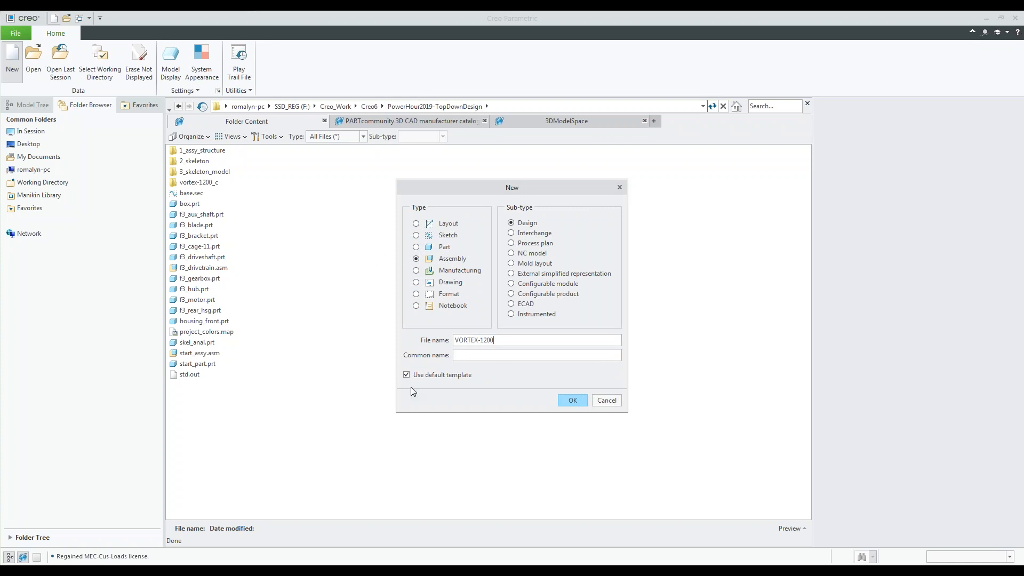
{"action": "left_click", "coordinate": [406, 375]}
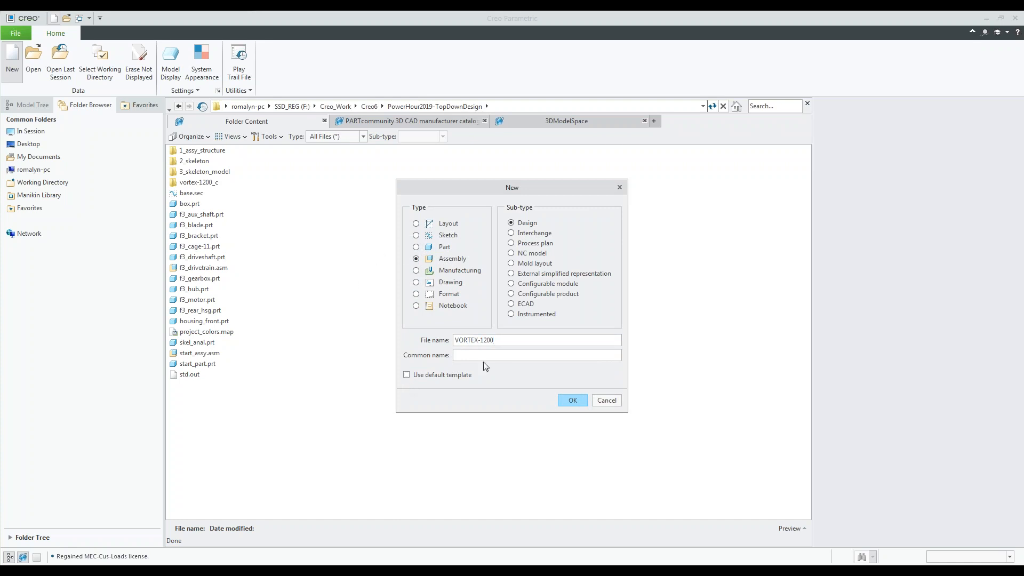
{"action": "left_click", "coordinate": [572, 403]}
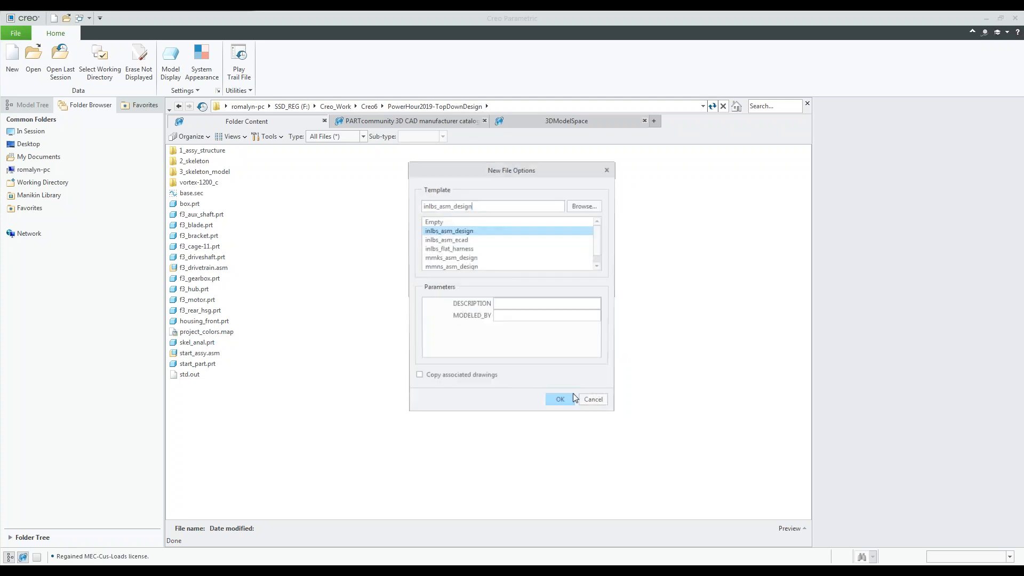
{"action": "left_click", "coordinate": [581, 207]}
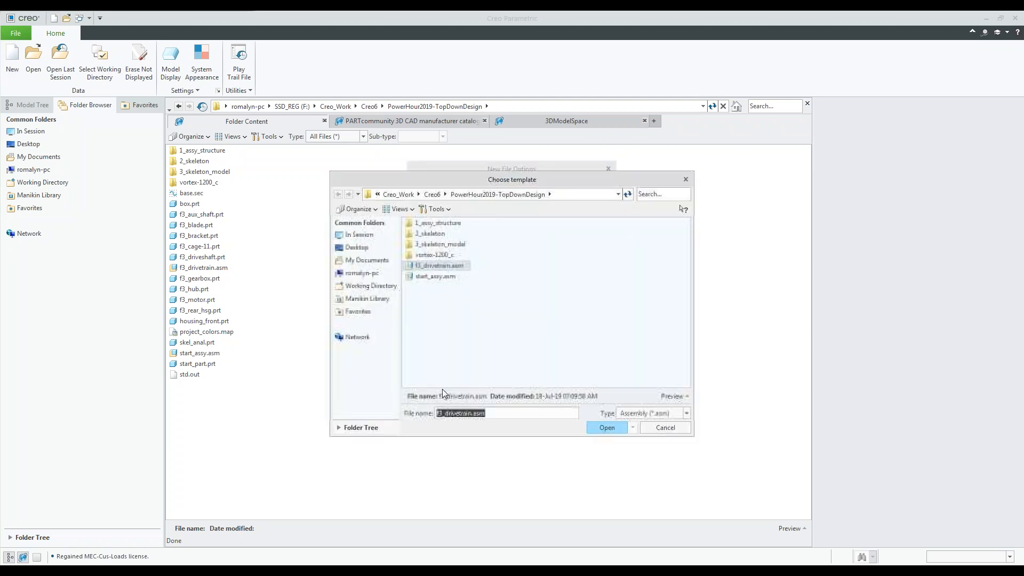
{"action": "left_click", "coordinate": [440, 277]}
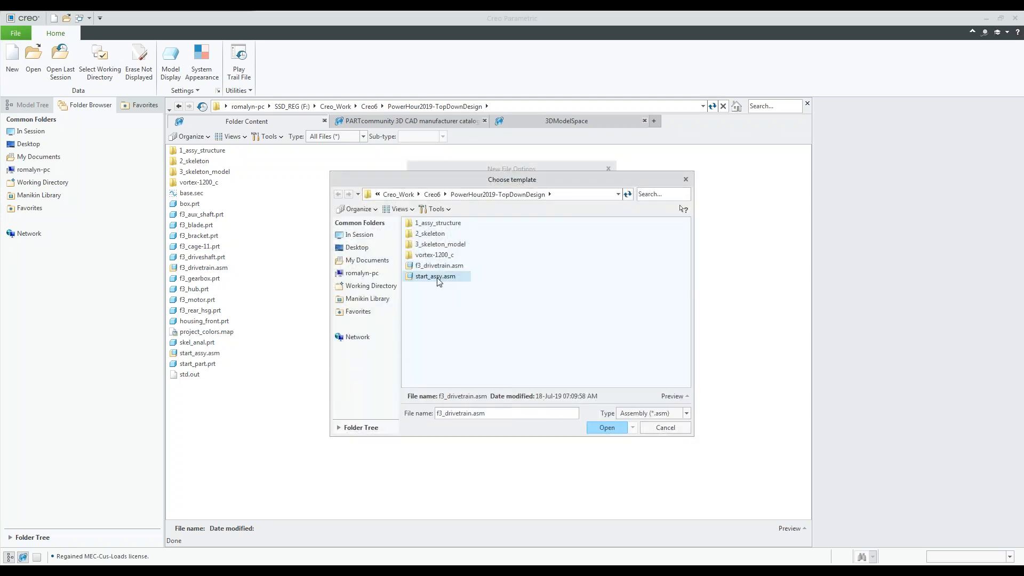
{"action": "left_click", "coordinate": [607, 428]}
{"action": "left_click", "coordinate": [559, 404]}
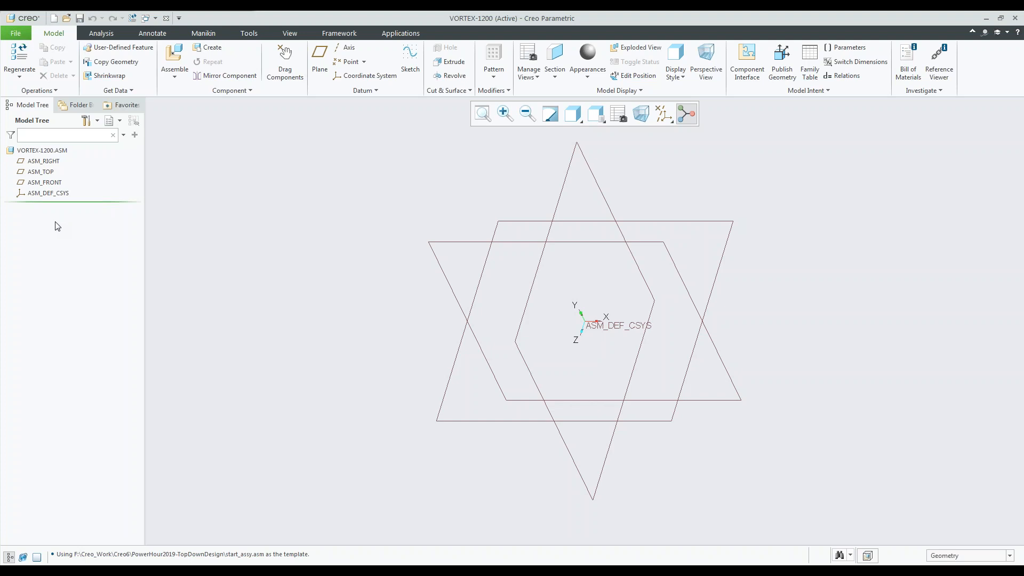
Create a standard skeleton model named VORTEX-1200_SKEL in the assembly, copied from start_part.prt.
{"action": "left_click", "coordinate": [211, 49]}
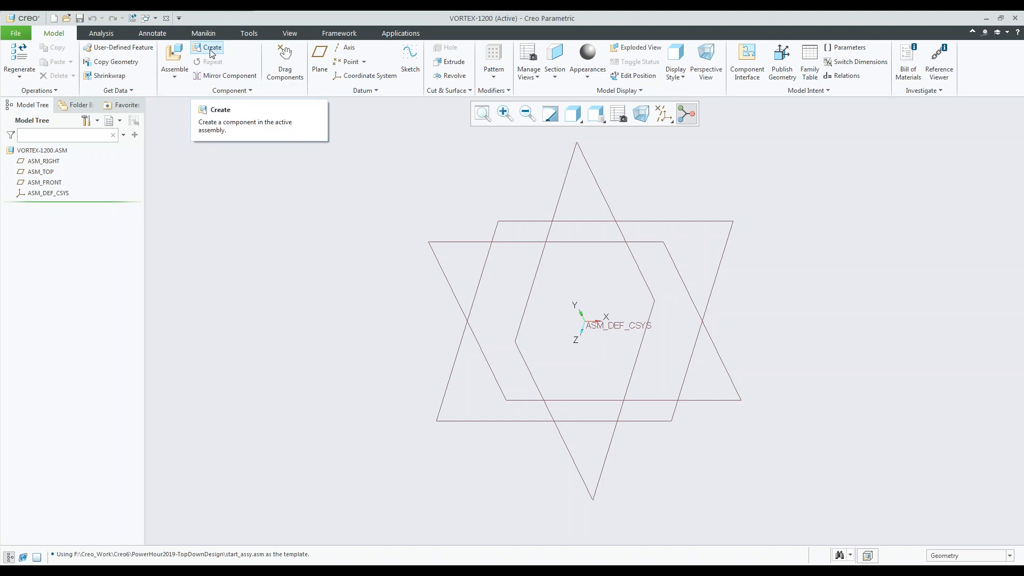
{"action": "left_click_drag", "start_coordinate": [915, 300], "coordinate": [878, 249]}
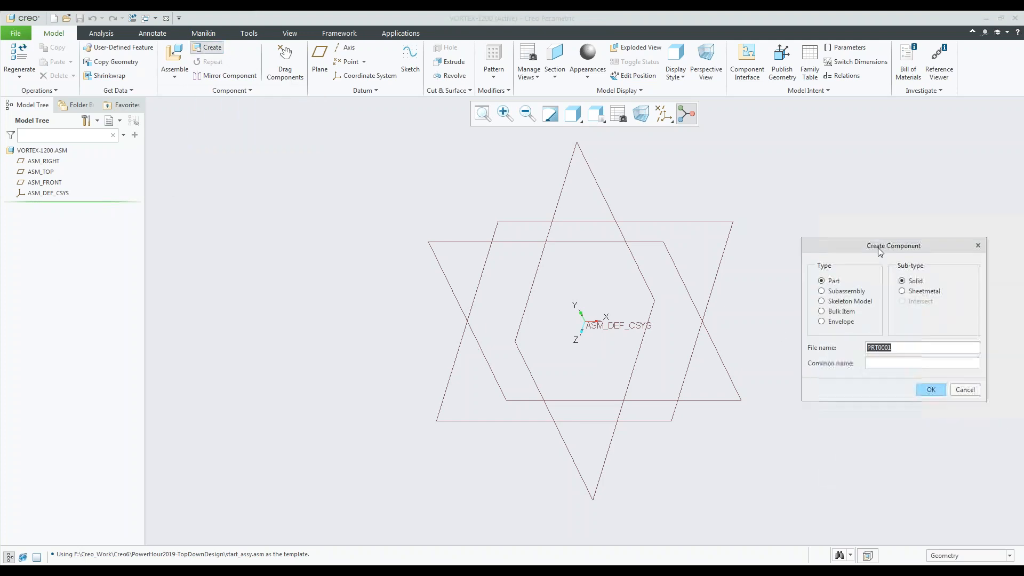
{"action": "left_click", "coordinate": [821, 301]}
{"action": "left_click", "coordinate": [930, 348]}
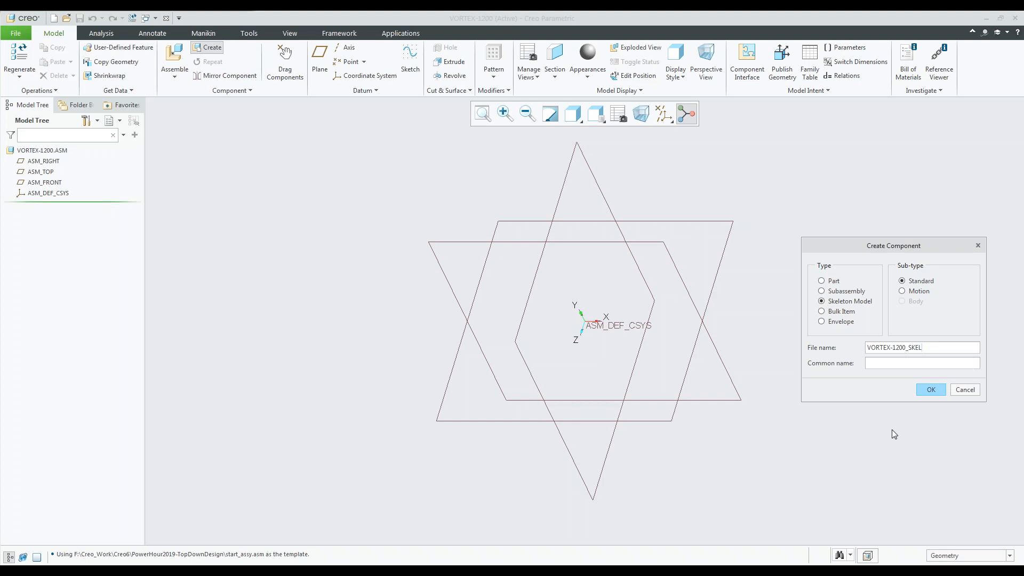
{"action": "left_click", "coordinate": [933, 391]}
{"action": "left_click_drag", "start_coordinate": [929, 294], "coordinate": [813, 237]}
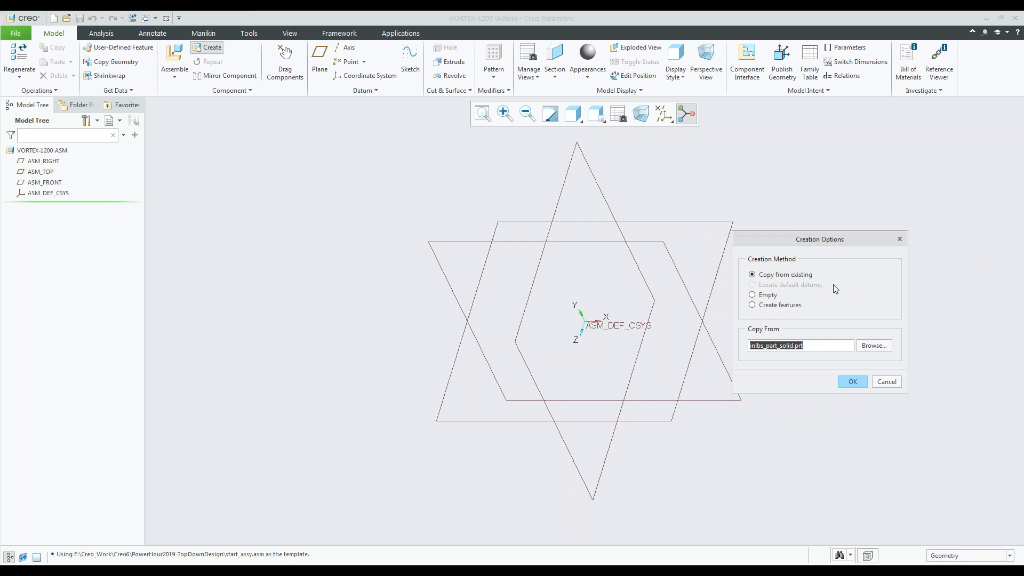
{"action": "left_click", "coordinate": [878, 347]}
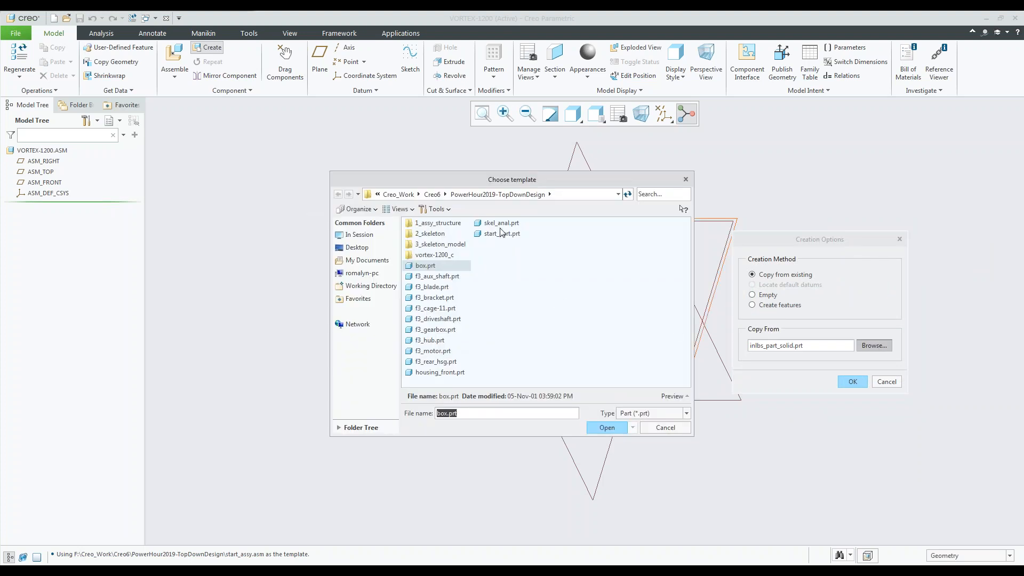
{"action": "left_click", "coordinate": [501, 233]}
{"action": "left_click", "coordinate": [614, 427]}
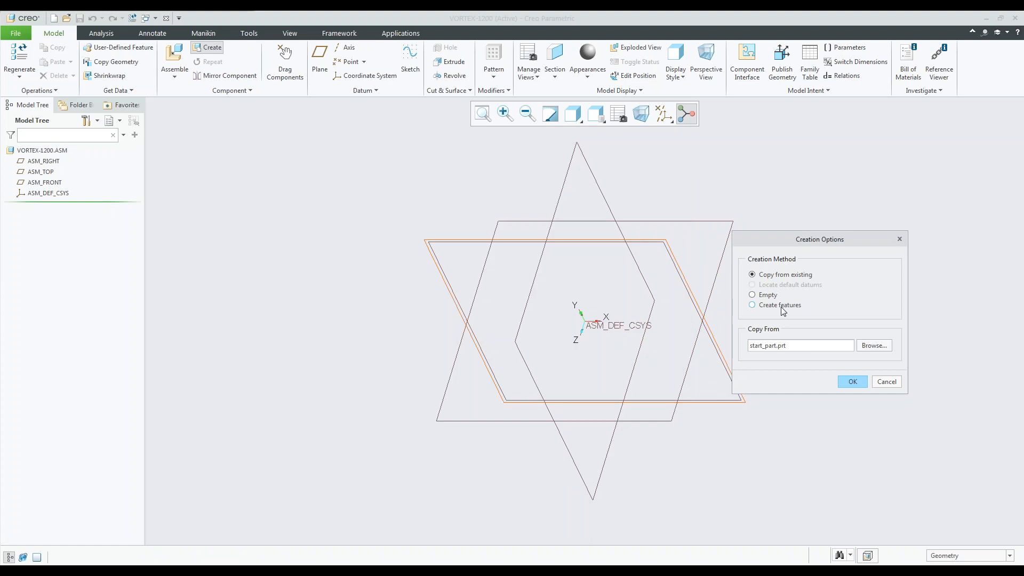
{"action": "left_click", "coordinate": [854, 383]}
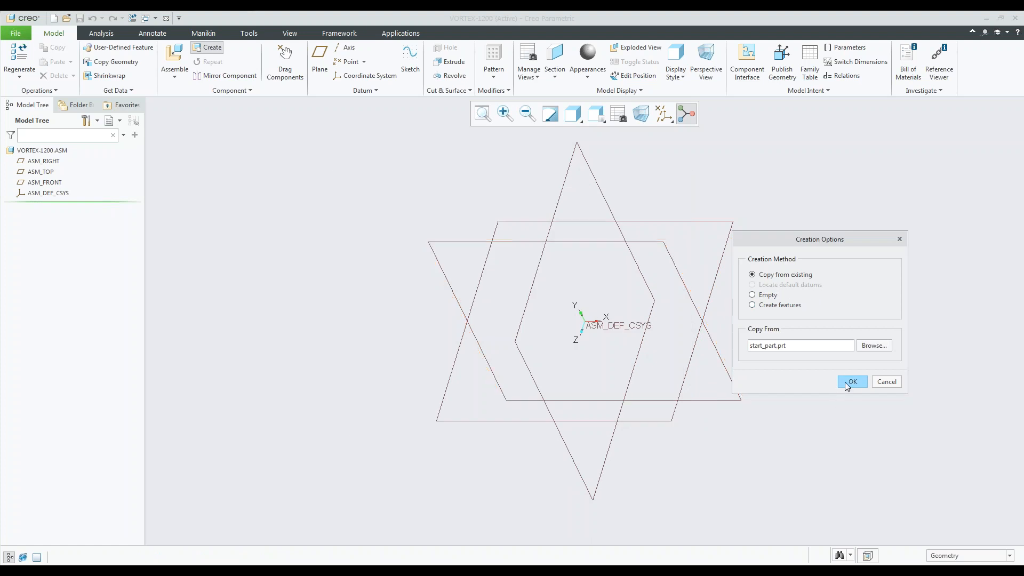
{"action": "left_click", "coordinate": [853, 382]}
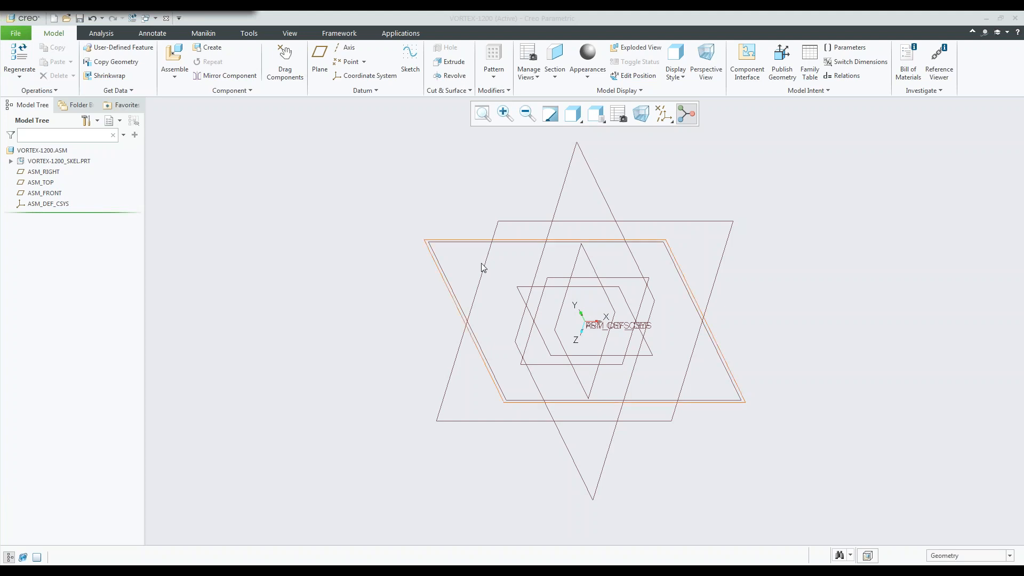
Create a standard subassembly named FAN_UNIT in the assembly, copied from start_assy.asm.
{"action": "left_click", "coordinate": [208, 47]}
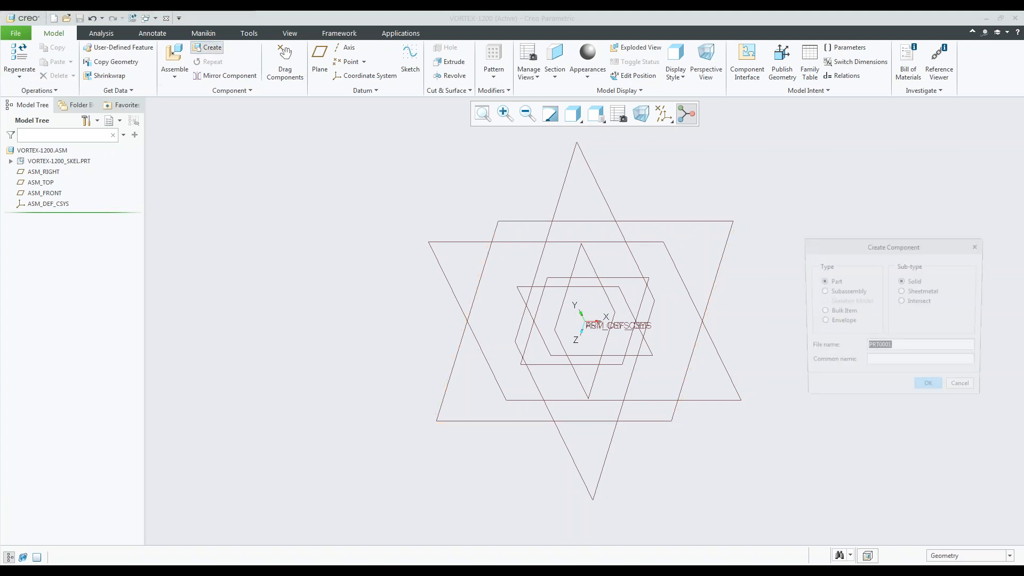
{"action": "left_click_drag", "start_coordinate": [828, 244], "coordinate": [769, 210]}
{"action": "left_click", "coordinate": [762, 258]}
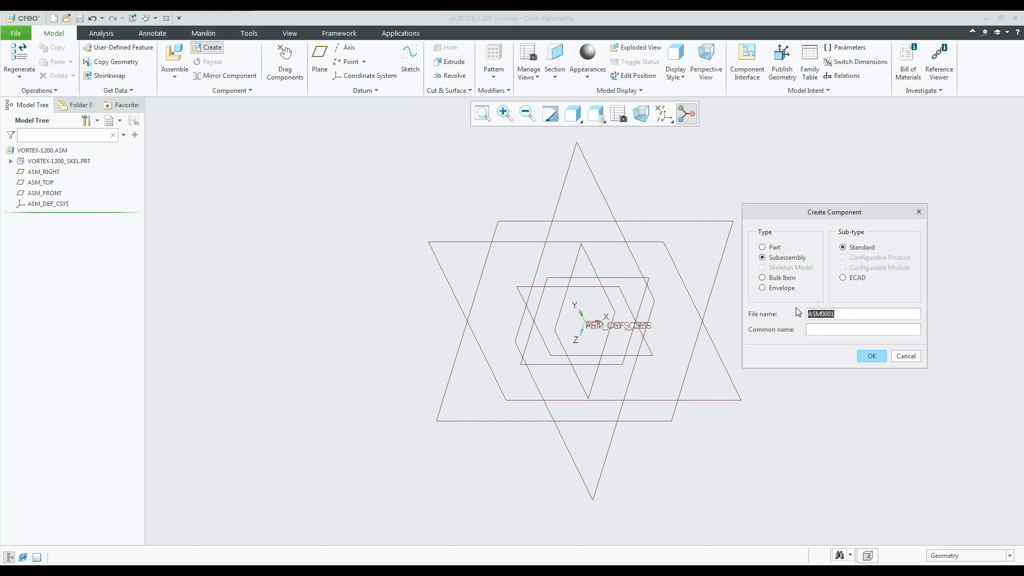
{"action": "type", "text": "FAN_UNIT"}
{"action": "left_click", "coordinate": [872, 356]}
{"action": "left_click", "coordinate": [884, 350]}
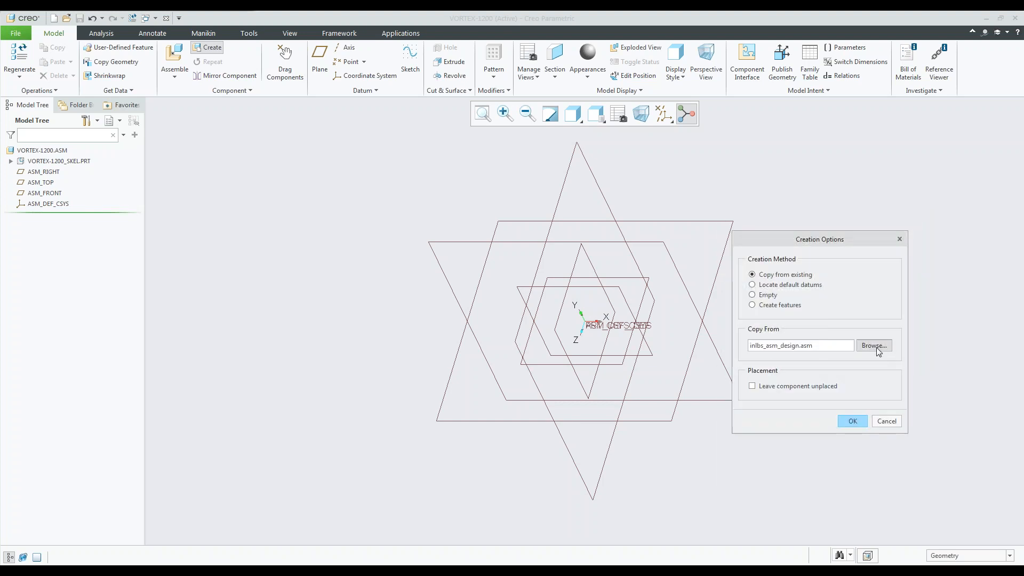
{"action": "left_click", "coordinate": [442, 277]}
{"action": "left_click", "coordinate": [608, 427]}
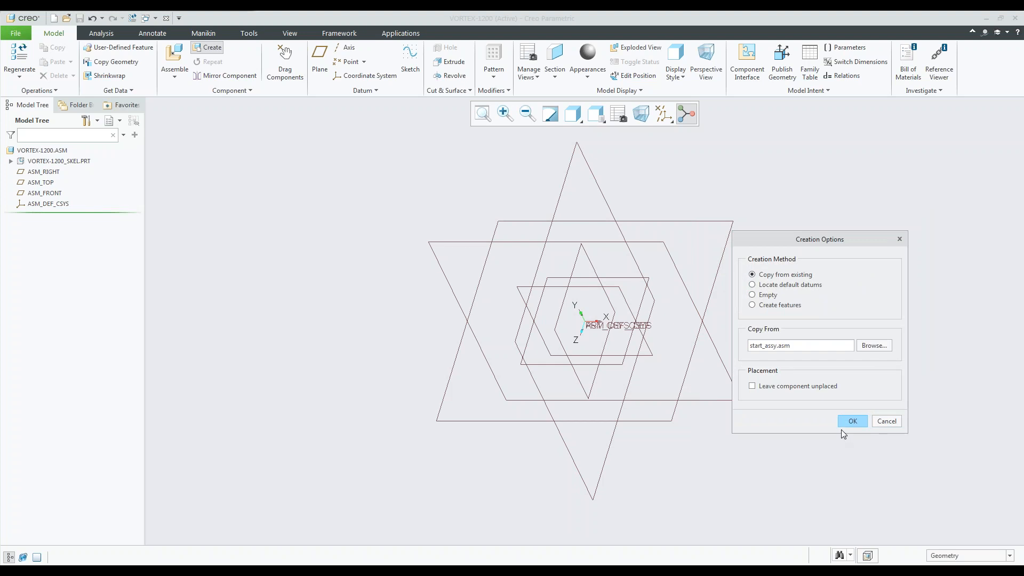
{"action": "left_click", "coordinate": [852, 421]}
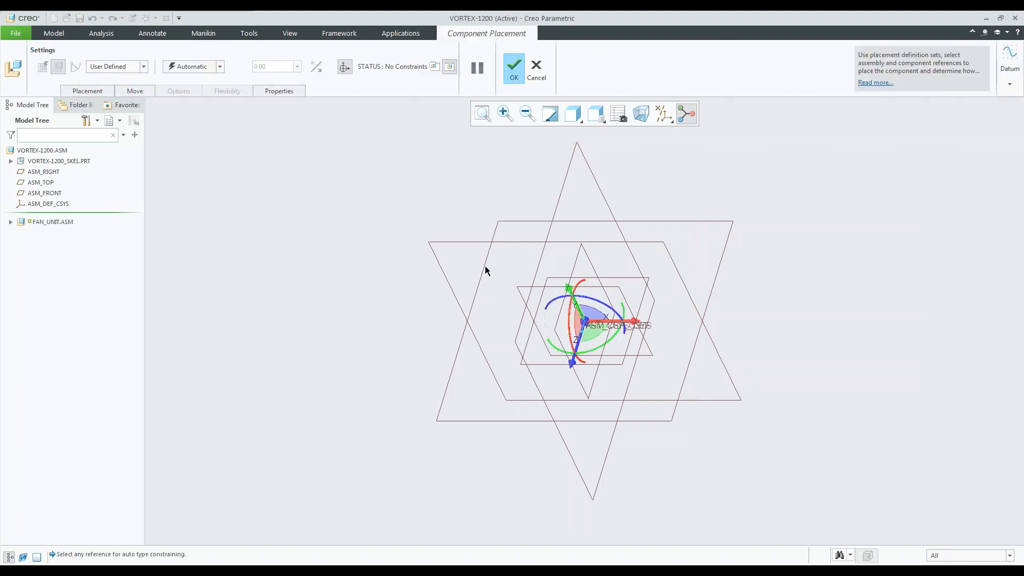
Place the FAN_UNIT subassembly with the Default constraint and accept the placement.
{"action": "right_click", "coordinate": [375, 193]}
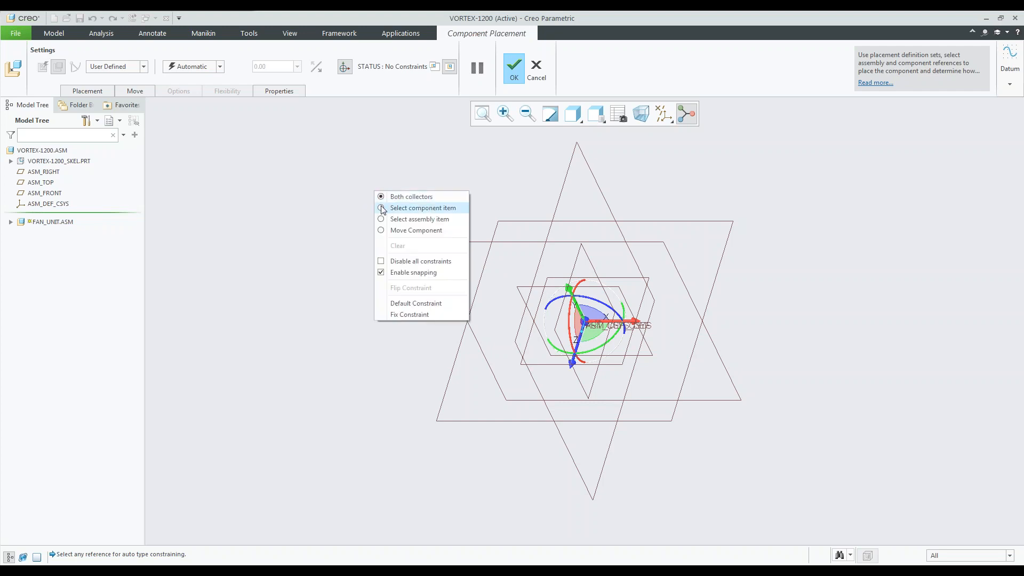
{"action": "left_click", "coordinate": [439, 305]}
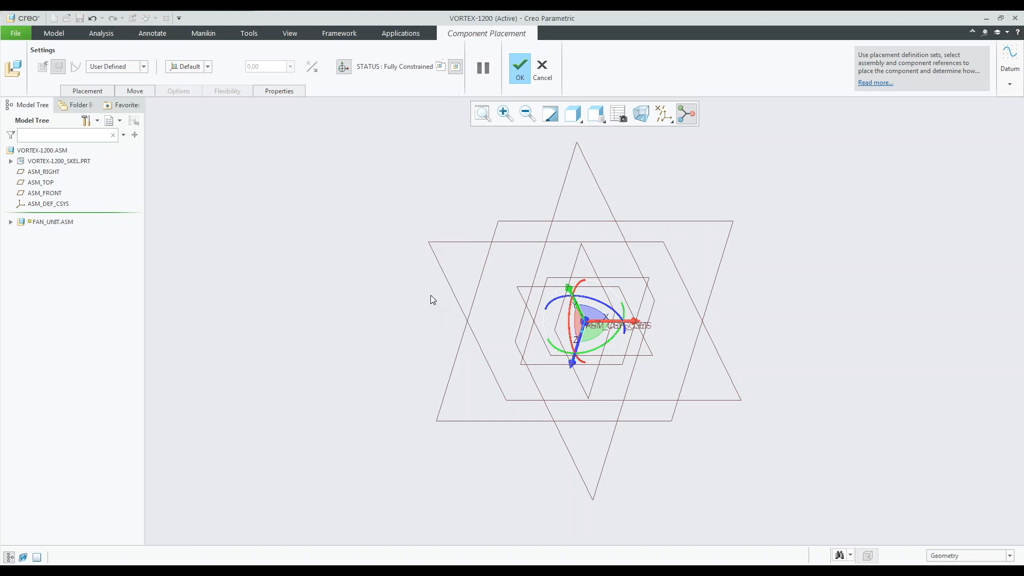
{"action": "left_click", "coordinate": [518, 71]}
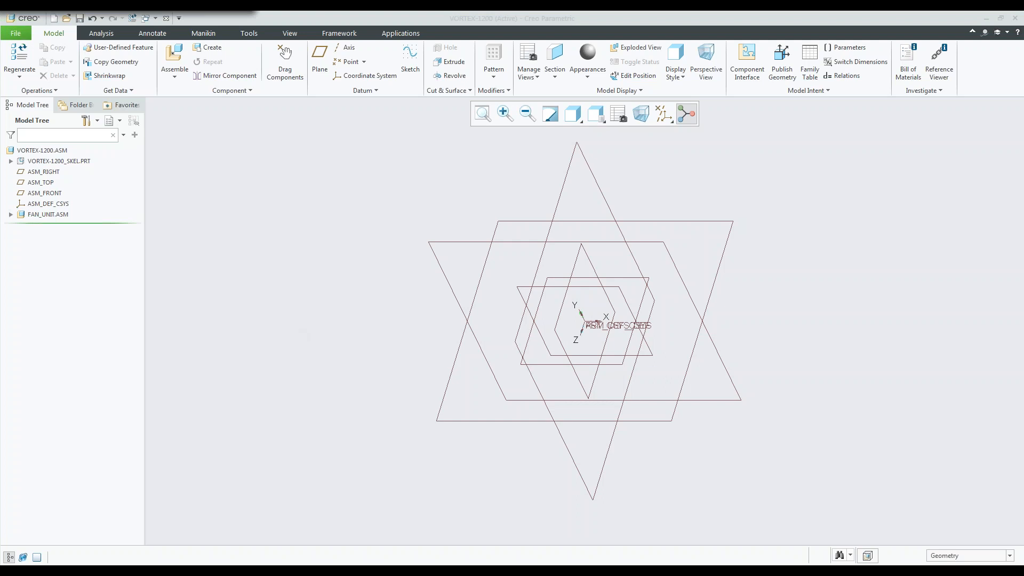
Activate FAN_UNIT.ASM, include f3_drivetrain.asm in it as an unplaced component, and expand the drivetrain's structure.
{"action": "left_click", "coordinate": [53, 215]}
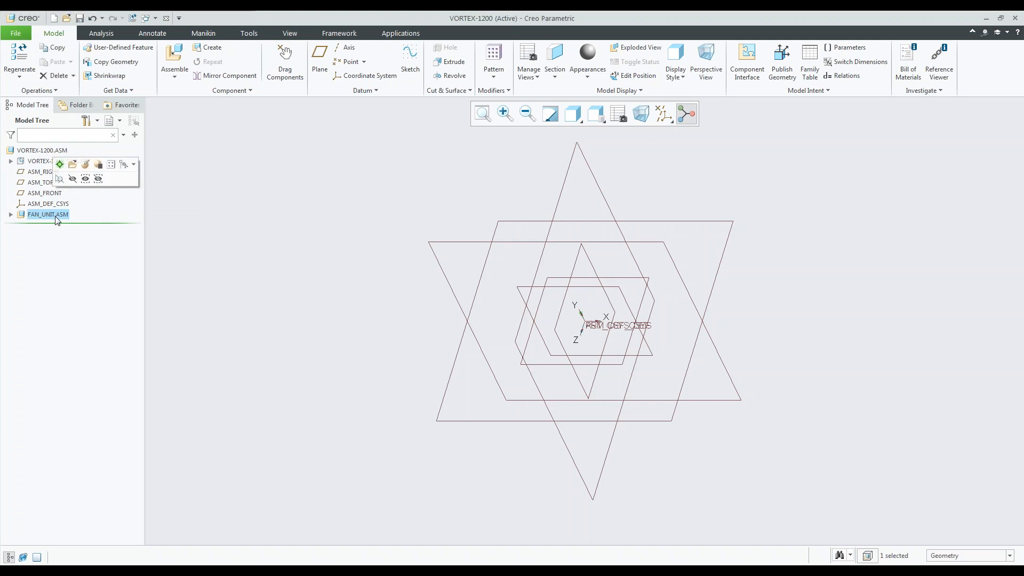
{"action": "left_click", "coordinate": [60, 165]}
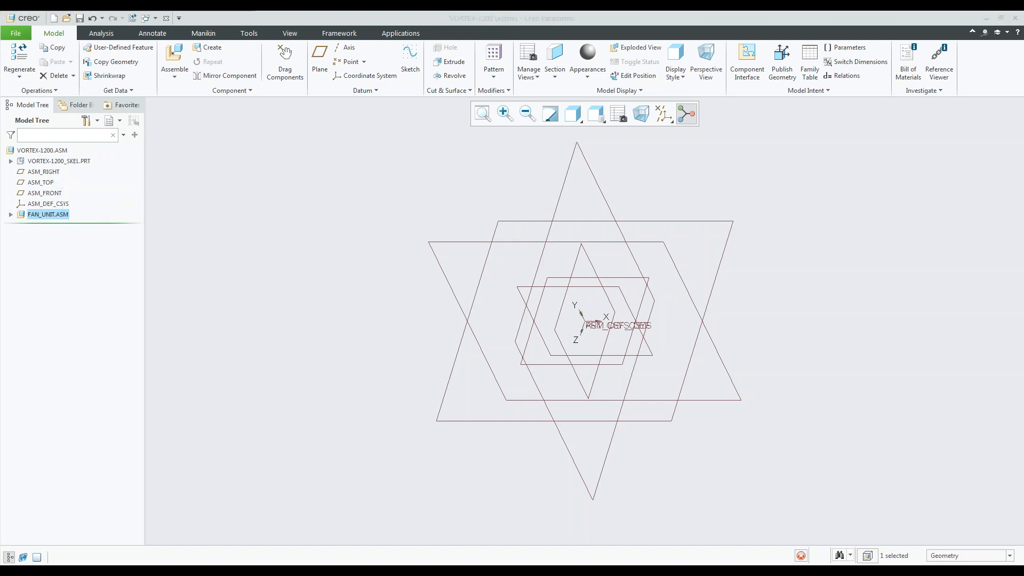
{"action": "left_click", "coordinate": [11, 215]}
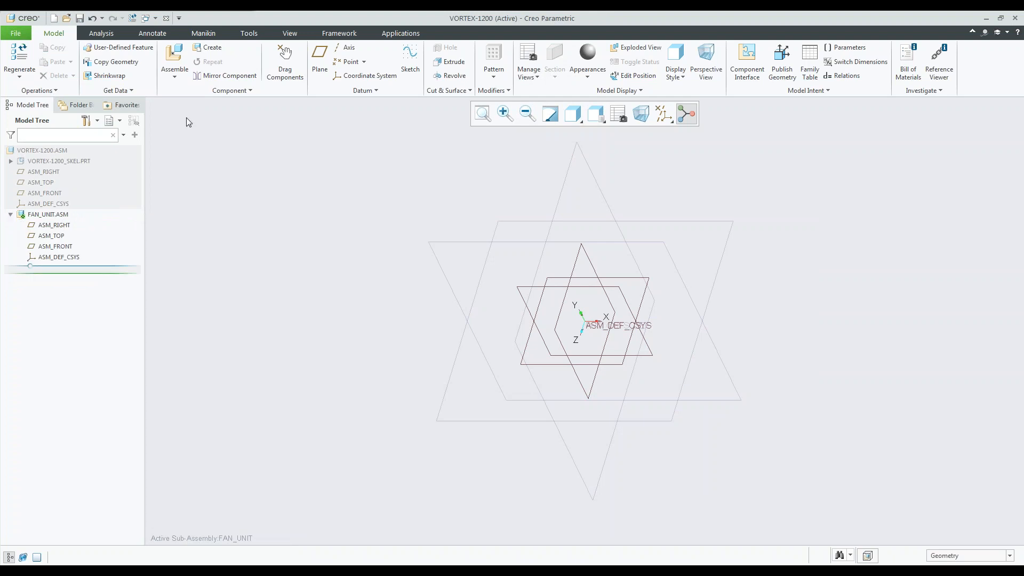
{"action": "left_click", "coordinate": [176, 77]}
{"action": "left_click", "coordinate": [191, 90]}
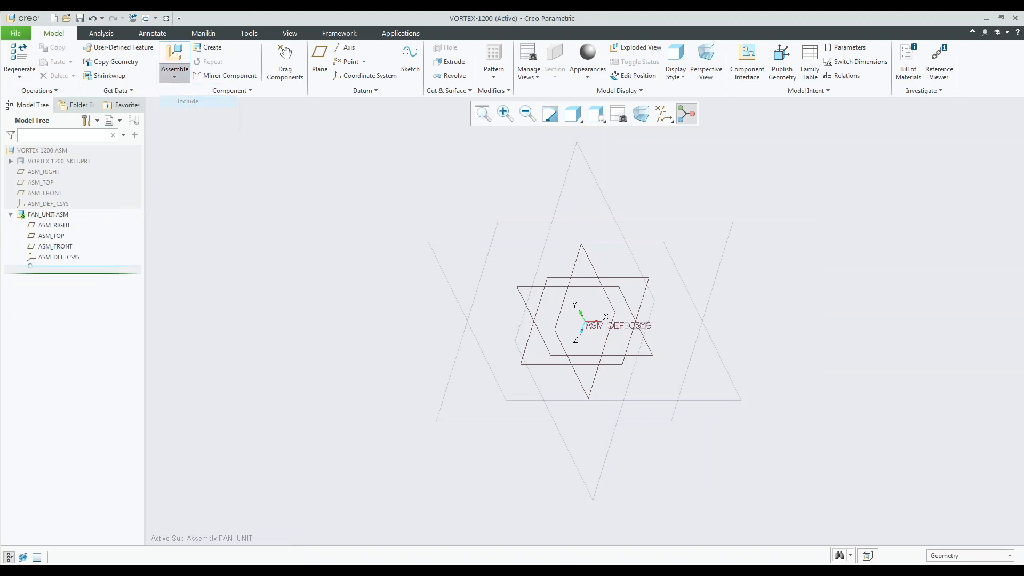
{"action": "left_click", "coordinate": [442, 330]}
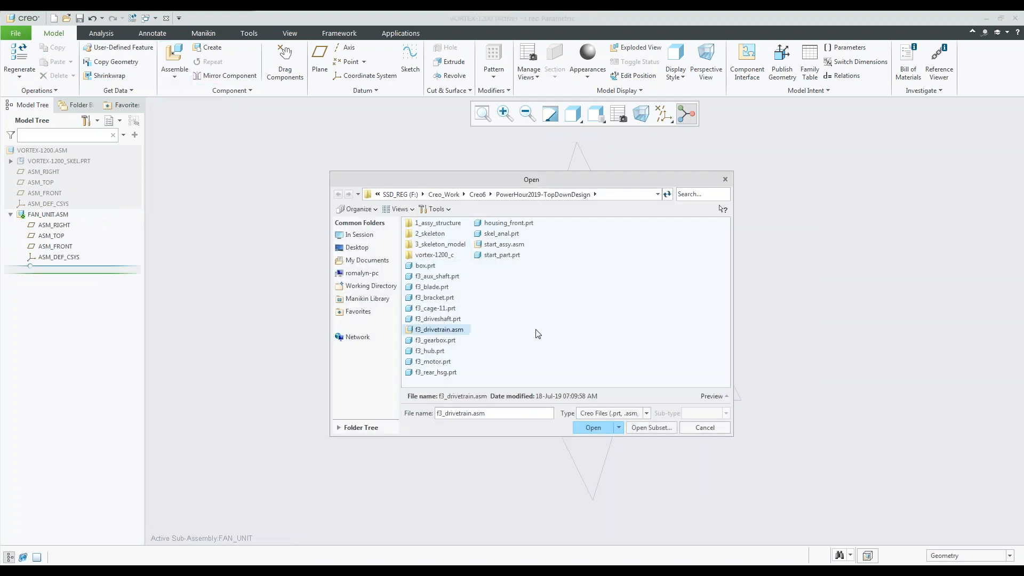
{"action": "left_click", "coordinate": [593, 427]}
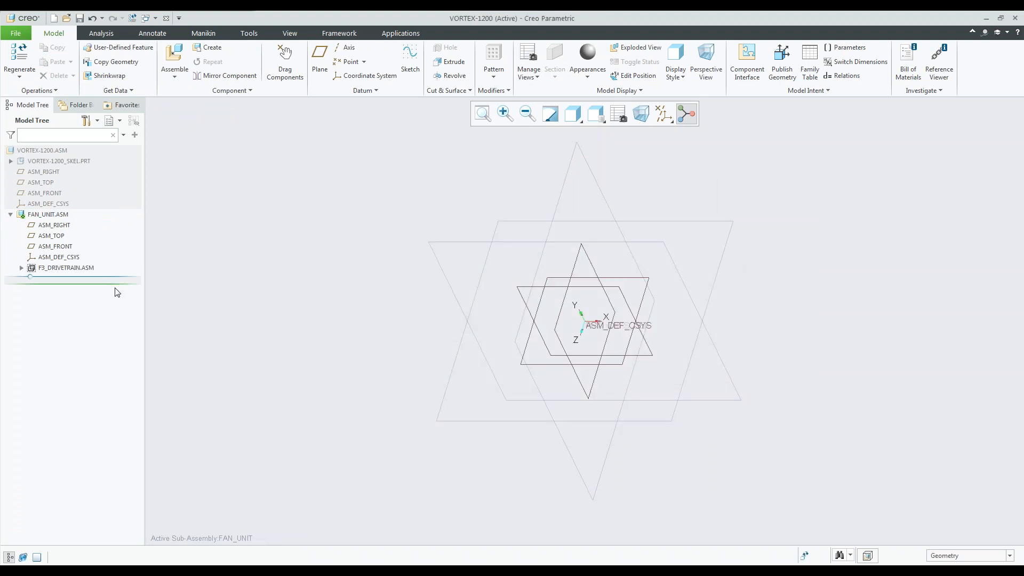
{"action": "left_click", "coordinate": [20, 268]}
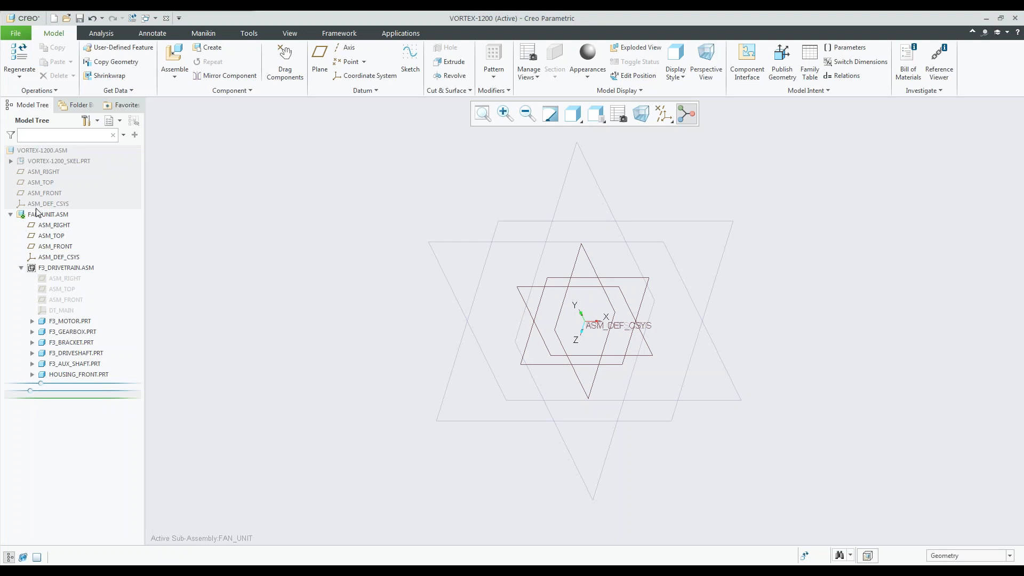
Reactivate the top-level VORTEX-1200 assembly and collapse the FAN_UNIT structure.
{"action": "left_click", "coordinate": [48, 152]}
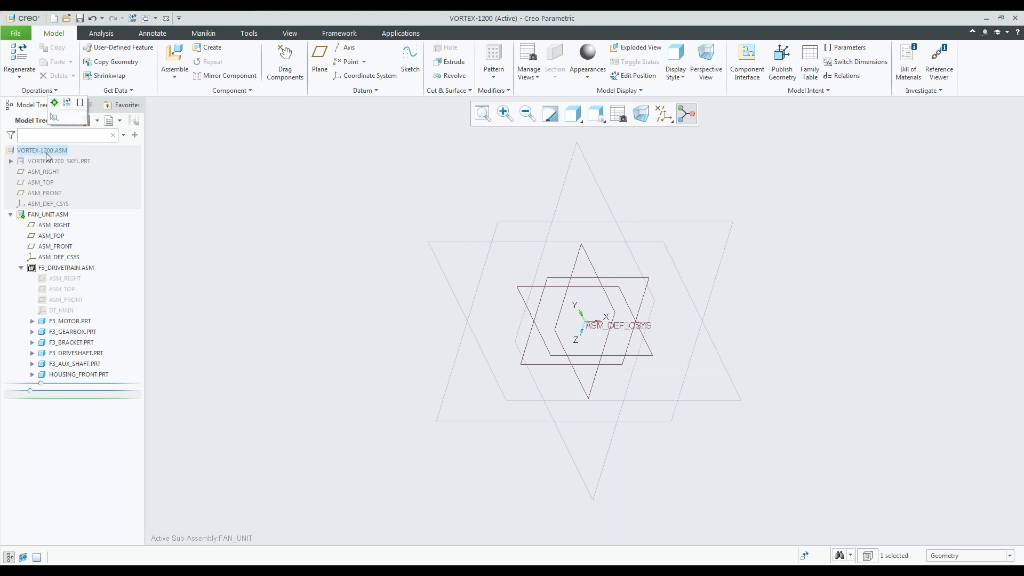
{"action": "left_click", "coordinate": [55, 106]}
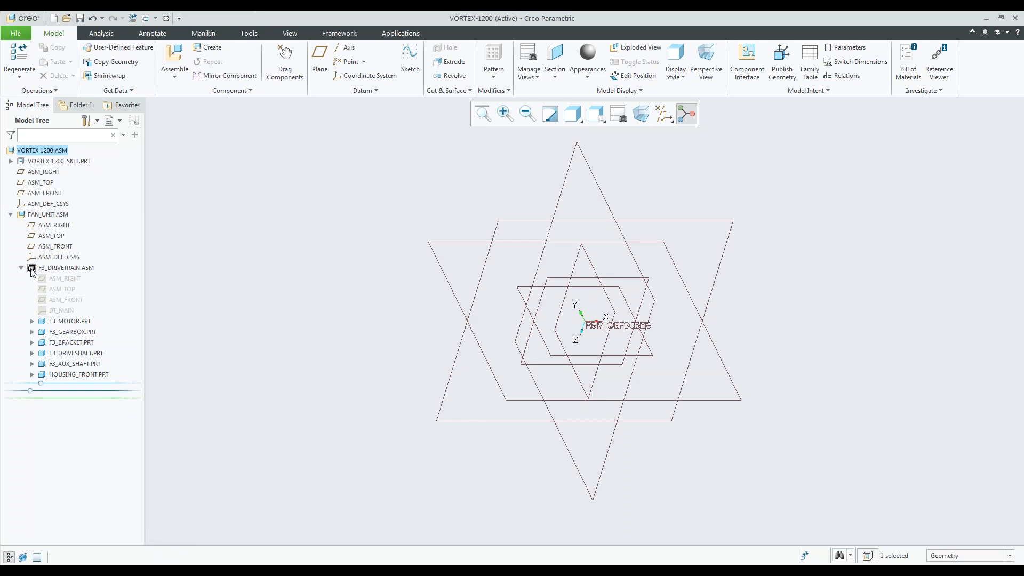
{"action": "left_click", "coordinate": [9, 215]}
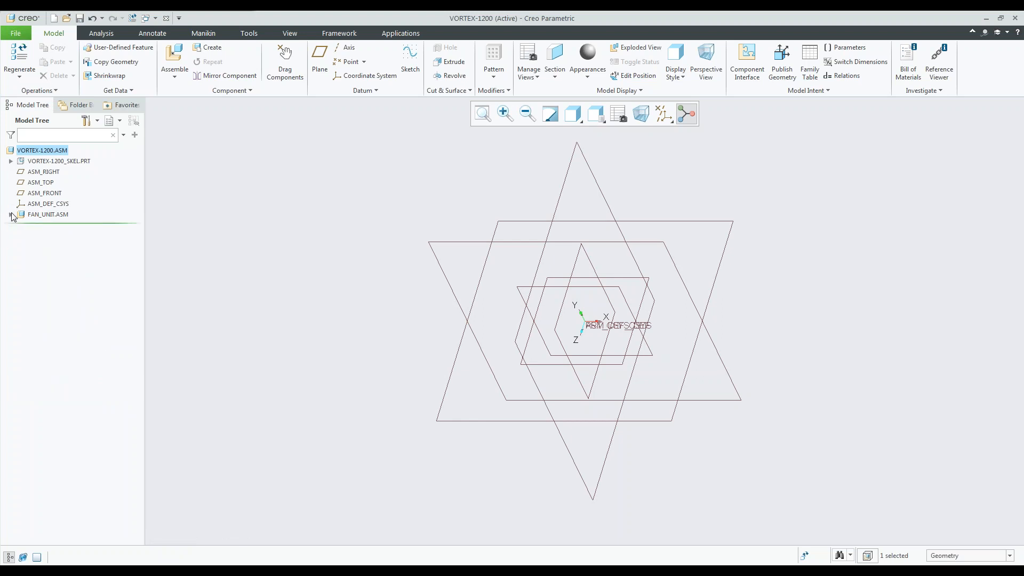
Create a solid part named DRIVE_ARM in the top-level assembly, copied from start_part.prt.
{"action": "left_click", "coordinate": [208, 47]}
{"action": "left_click", "coordinate": [762, 247]}
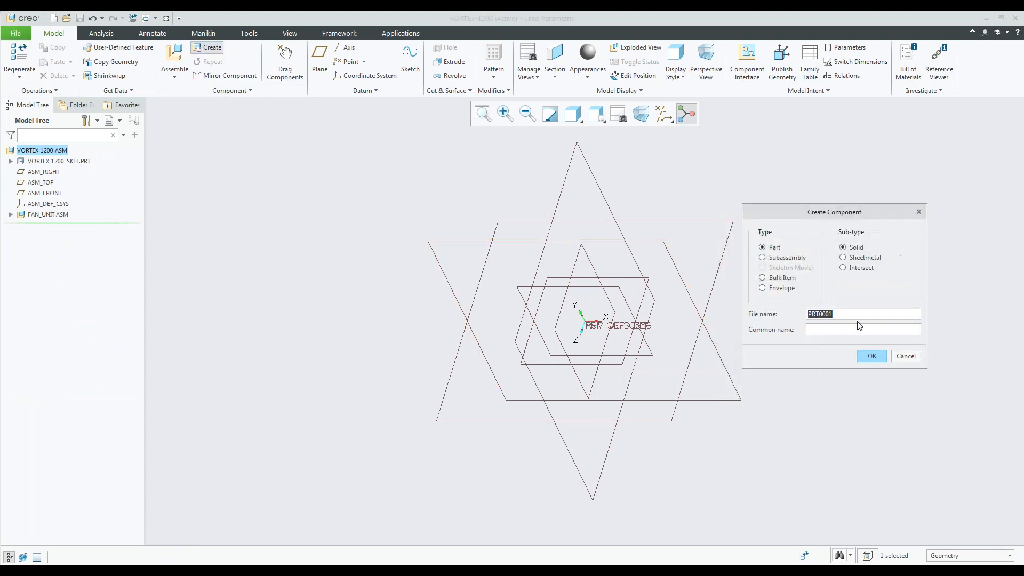
{"action": "left_click", "coordinate": [849, 313]}
{"action": "double_click", "coordinate": [848, 312]}
{"action": "type", "text": "DRIVE_ARM"}
{"action": "left_click", "coordinate": [872, 356]}
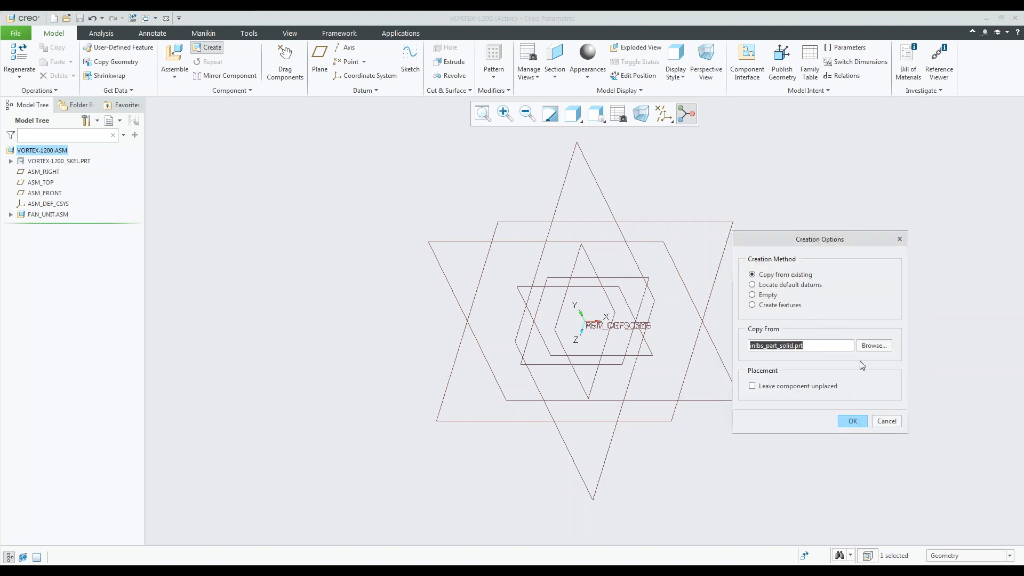
{"action": "left_click", "coordinate": [875, 345]}
{"action": "left_click", "coordinate": [504, 234]}
{"action": "left_click", "coordinate": [646, 427]}
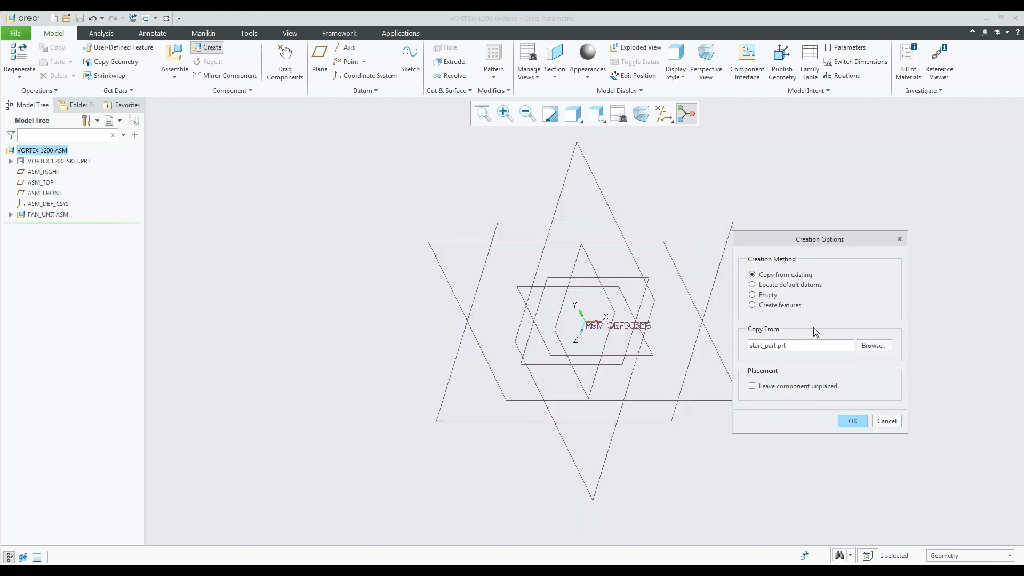
{"action": "left_click", "coordinate": [853, 421]}
Place DRIVE_ARM with the Default constraint and accept the placement.
{"action": "right_click", "coordinate": [797, 273]}
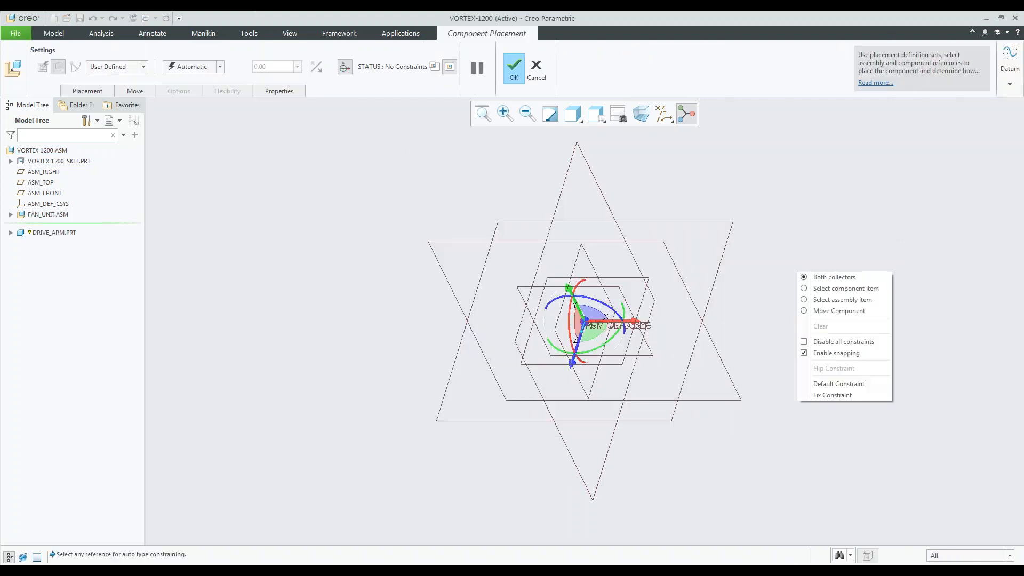
{"action": "left_click", "coordinate": [856, 384]}
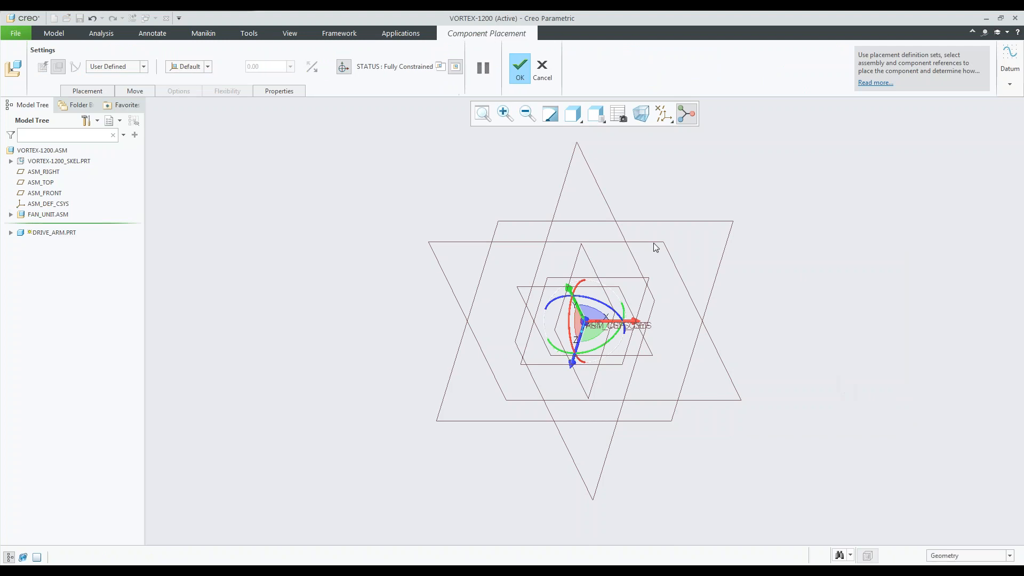
{"action": "middle_click", "coordinate": [406, 235]}
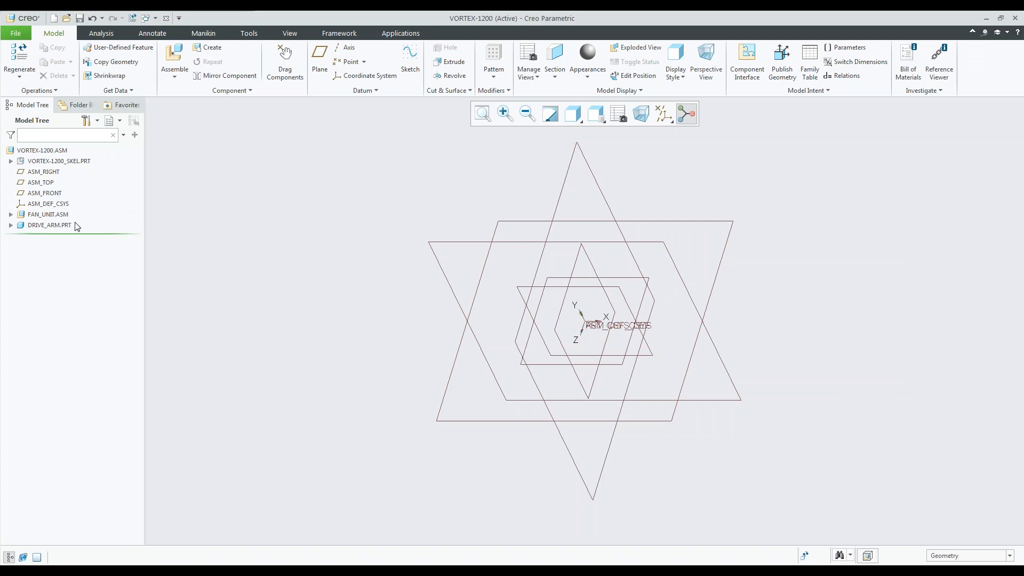
Reorder DRIVE_ARM ahead of FAN_UNIT in the assembly structure and restore the original component order.
{"action": "left_click_drag", "start_coordinate": [57, 225], "coordinate": [58, 209]}
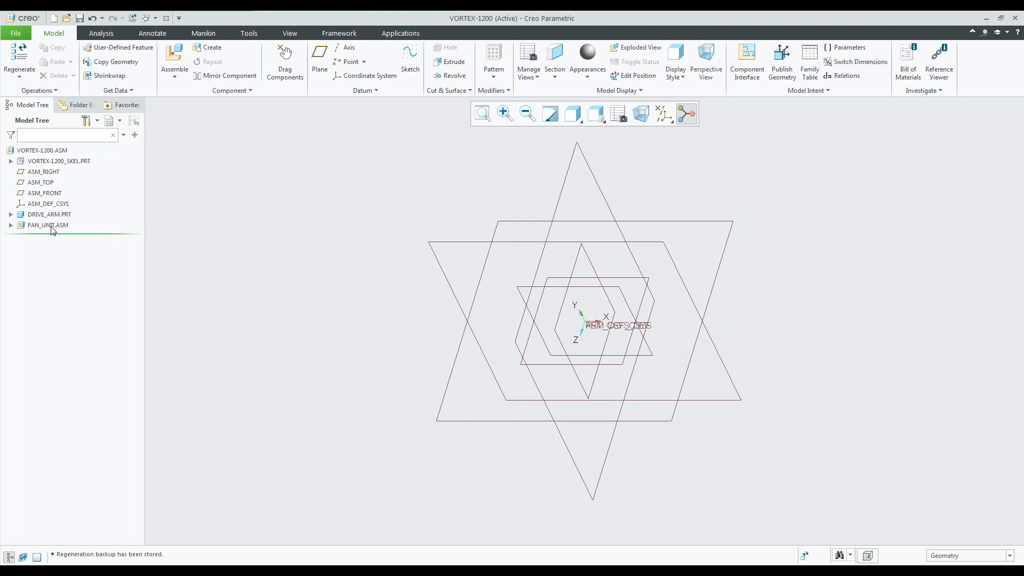
{"action": "left_click_drag", "start_coordinate": [53, 226], "coordinate": [54, 209]}
{"action": "left_click", "coordinate": [477, 571]}
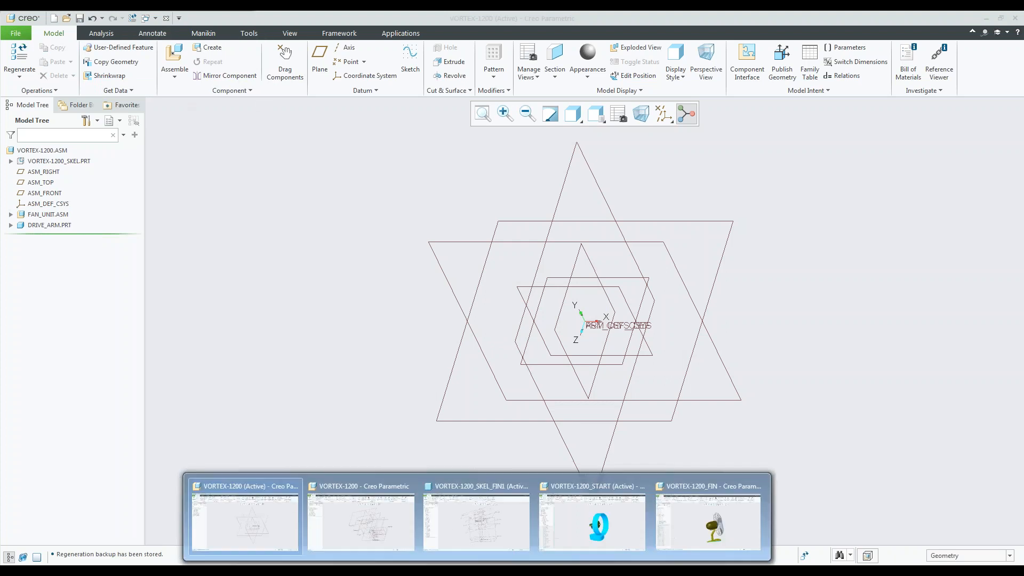
Create a standard subassembly named BASE_UNIT in the top-level assembly, copied from an existing start assembly.
{"action": "left_click", "coordinate": [208, 48]}
{"action": "left_click", "coordinate": [762, 257]}
{"action": "double_click", "coordinate": [843, 315]}
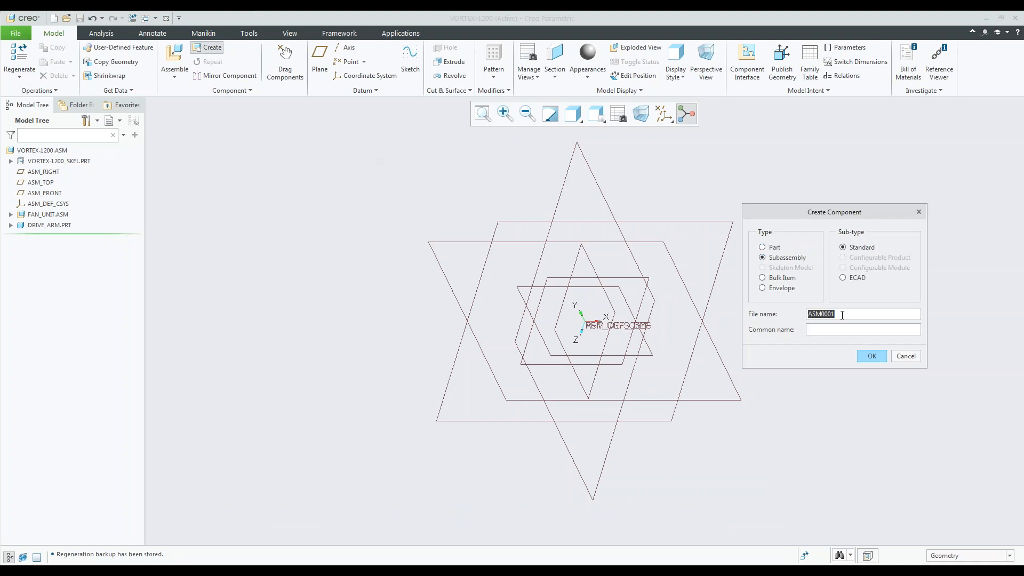
{"action": "type", "text": "BASE_UNIT"}
{"action": "left_click", "coordinate": [876, 356]}
{"action": "left_click", "coordinate": [873, 345]}
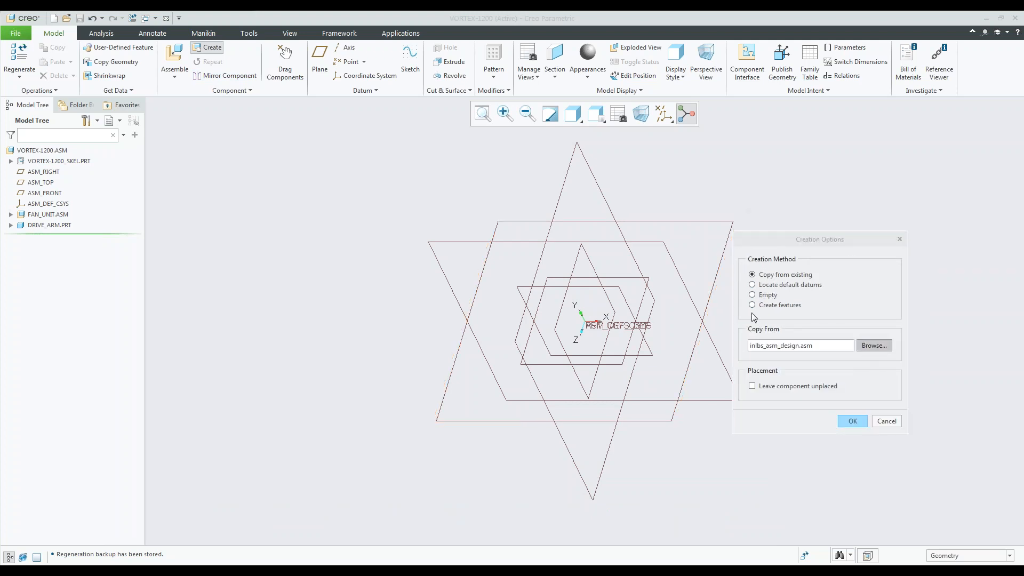
{"action": "left_click", "coordinate": [435, 276]}
{"action": "left_click", "coordinate": [645, 426]}
{"action": "left_click", "coordinate": [852, 420]}
Place the BASE_UNIT subassembly with the Default constraint and accept the placement.
{"action": "right_click", "coordinate": [777, 228]}
{"action": "left_click", "coordinate": [820, 341]}
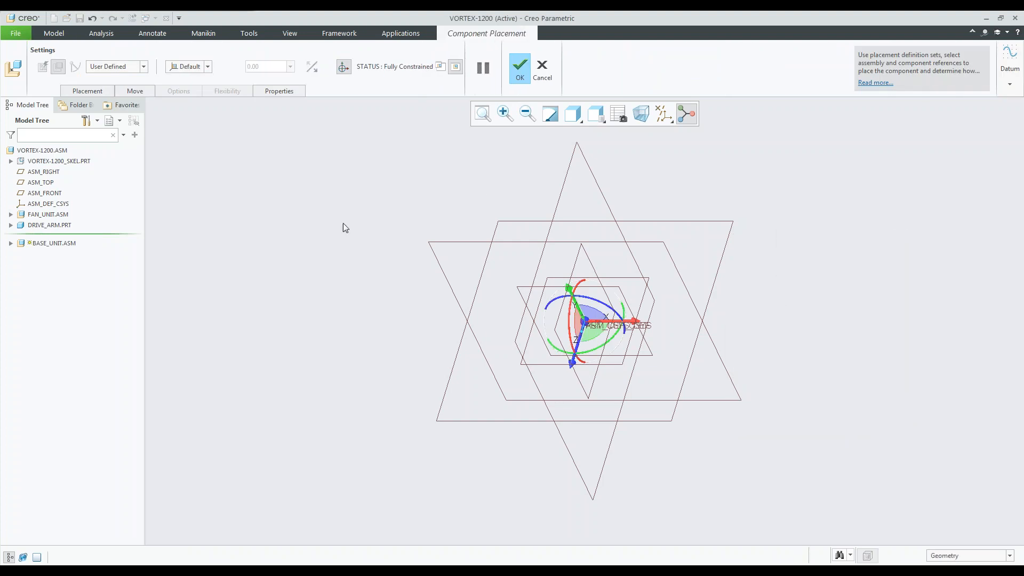
{"action": "middle_click", "coordinate": [325, 216]}
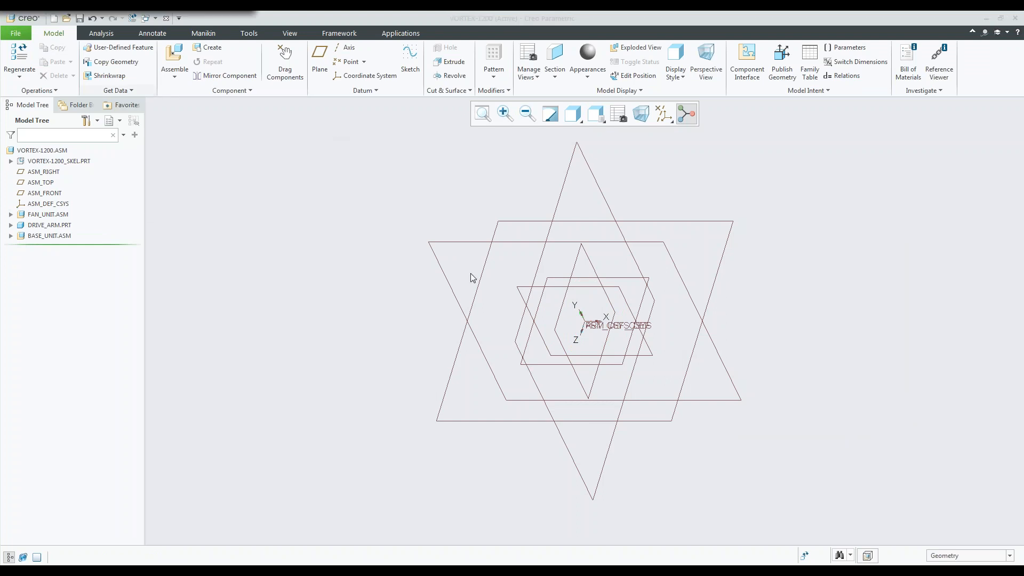
Activate BASE_UNIT.ASM and create a solid part named MAIN_BASE in it, copied from start_part.prt.
{"action": "left_click", "coordinate": [10, 236]}
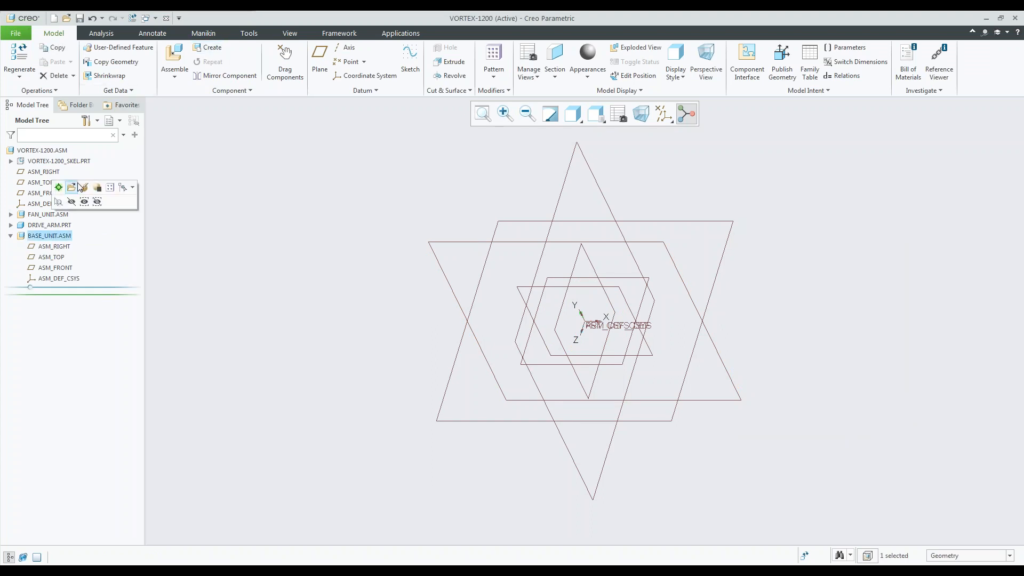
{"action": "left_click", "coordinate": [68, 190]}
{"action": "left_click", "coordinate": [198, 48]}
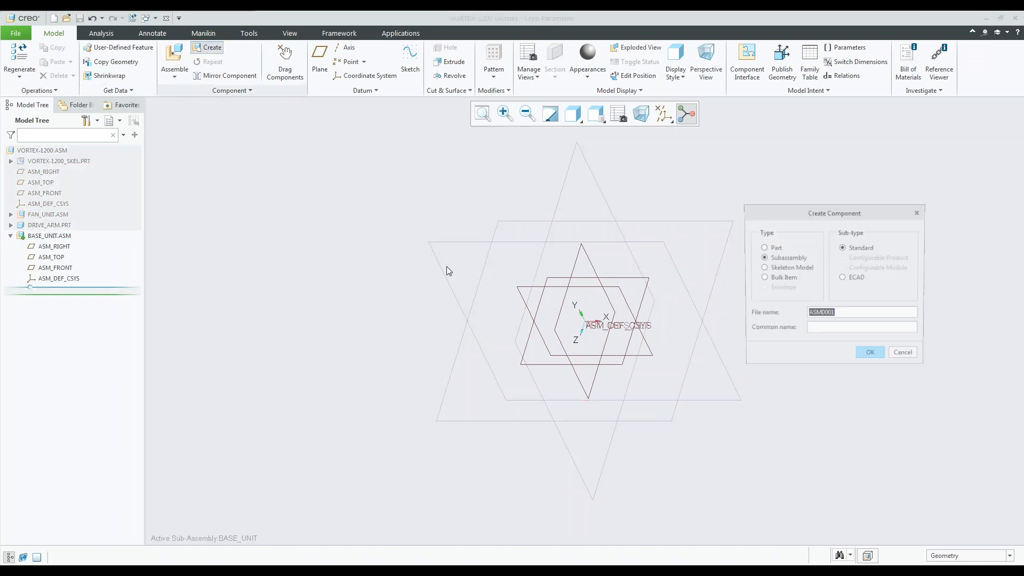
{"action": "left_click", "coordinate": [771, 248]}
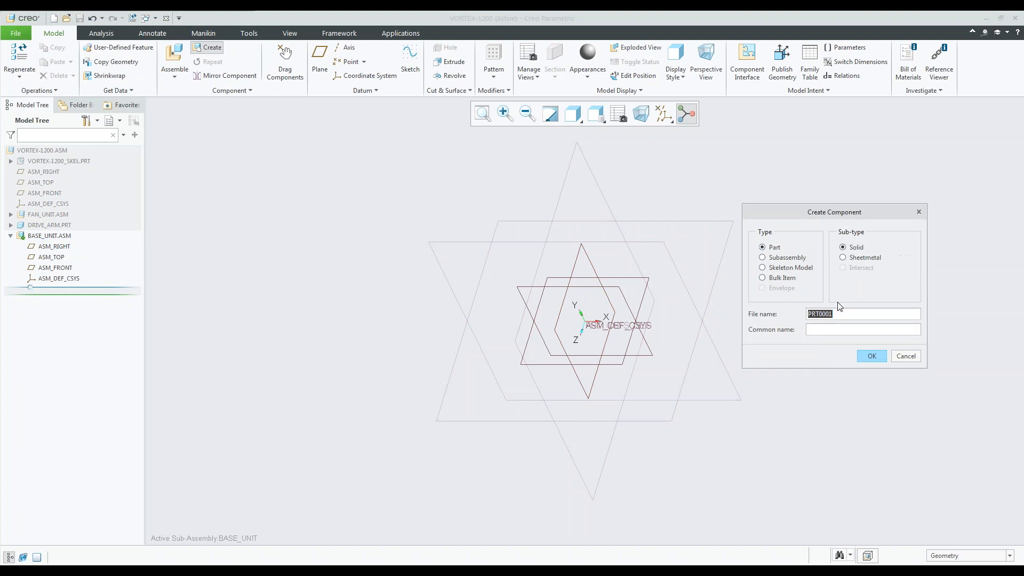
{"action": "type", "text": "MAIN_BASE"}
{"action": "left_click", "coordinate": [872, 356]}
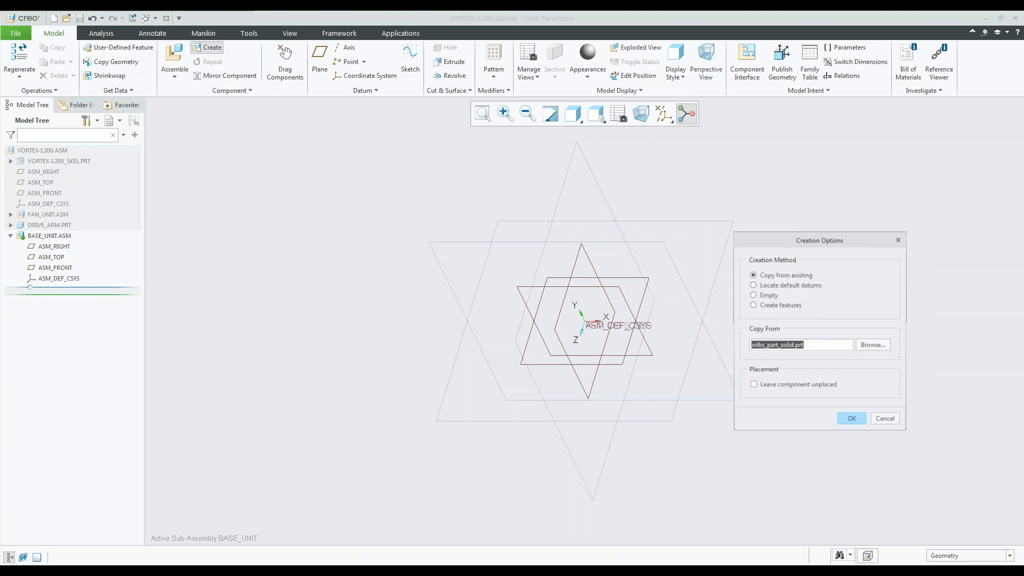
{"action": "left_click", "coordinate": [874, 345]}
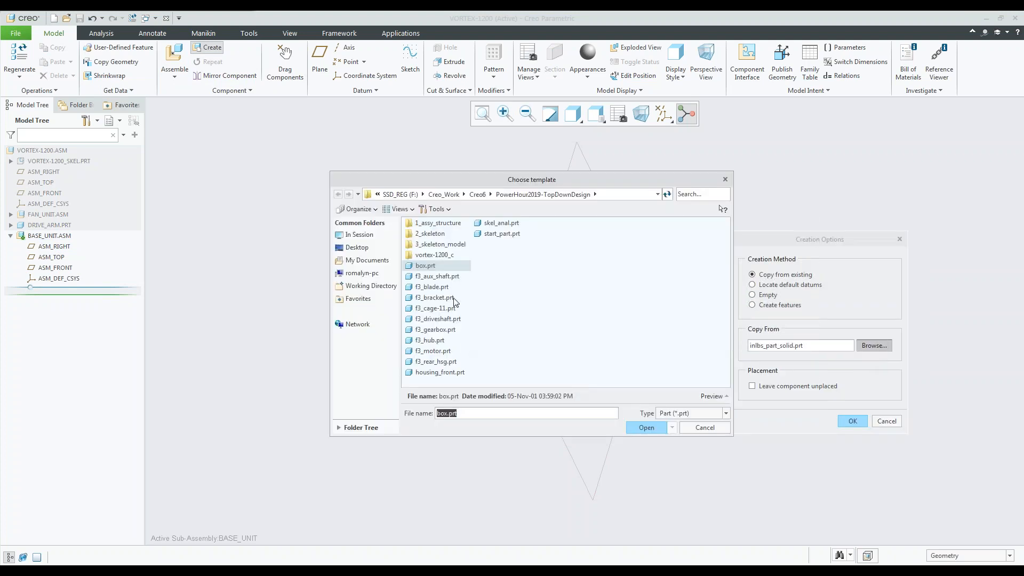
{"action": "left_click", "coordinate": [488, 235]}
{"action": "left_click", "coordinate": [645, 427]}
{"action": "left_click", "coordinate": [852, 421]}
Place MAIN_BASE in BASE_UNIT with the Default constraint and accept the placement.
{"action": "right_click", "coordinate": [741, 245]}
{"action": "left_click", "coordinate": [798, 370]}
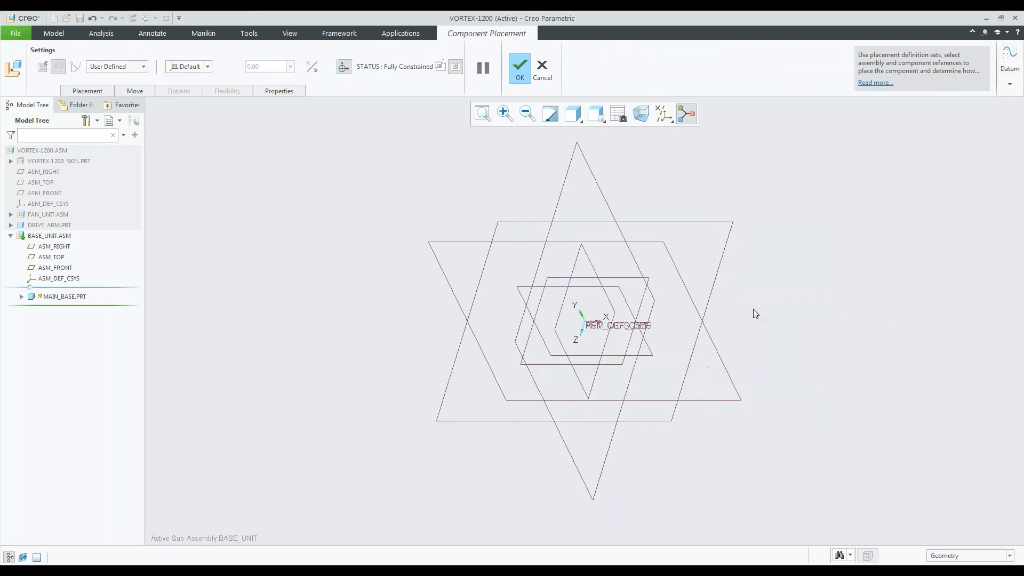
{"action": "middle_click", "coordinate": [606, 173]}
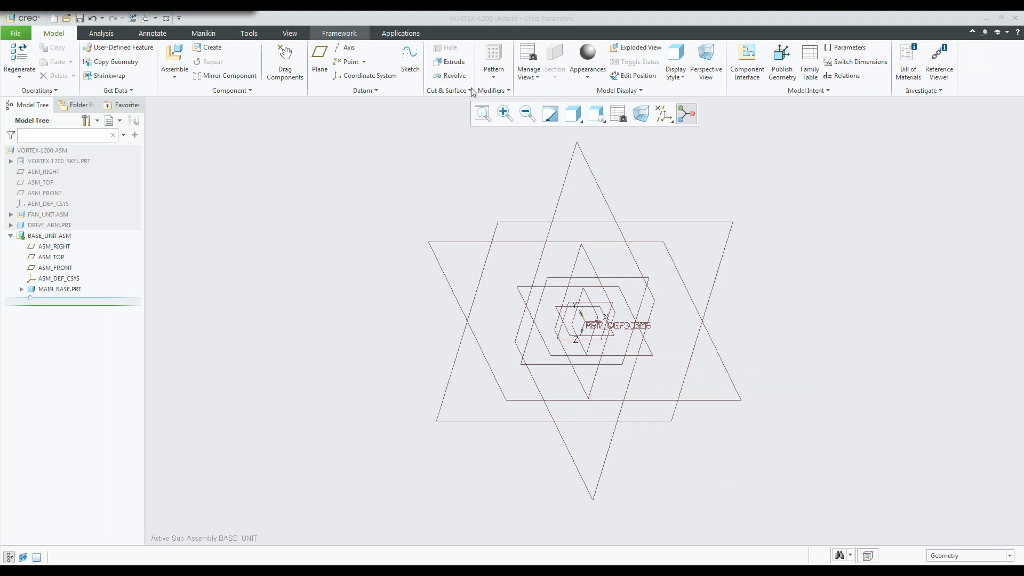
Reactivate the top-level VORTEX-1200 assembly and collapse the BASE_UNIT structure.
{"action": "left_click", "coordinate": [56, 150]}
{"action": "left_click", "coordinate": [66, 103]}
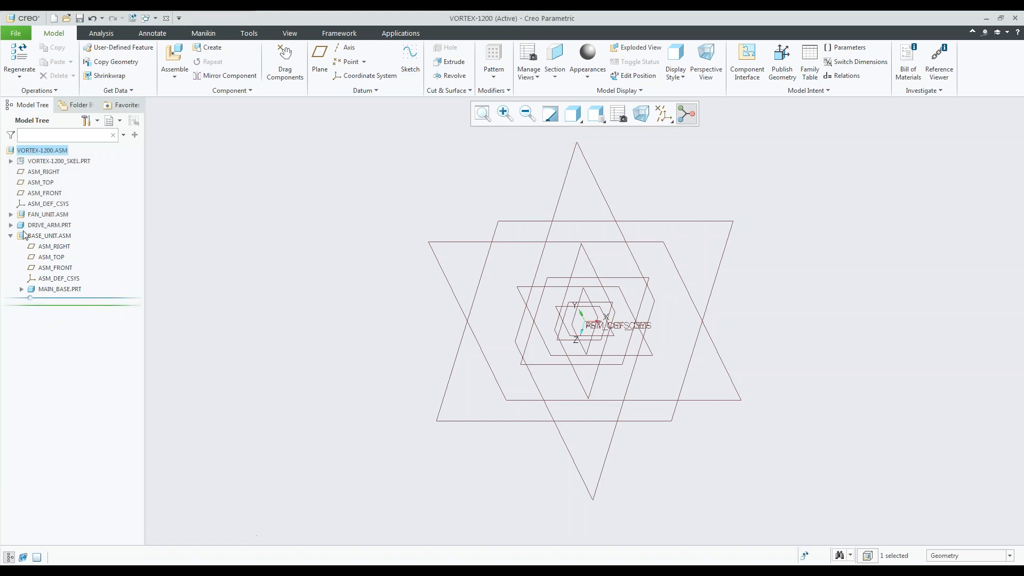
{"action": "left_click", "coordinate": [11, 235]}
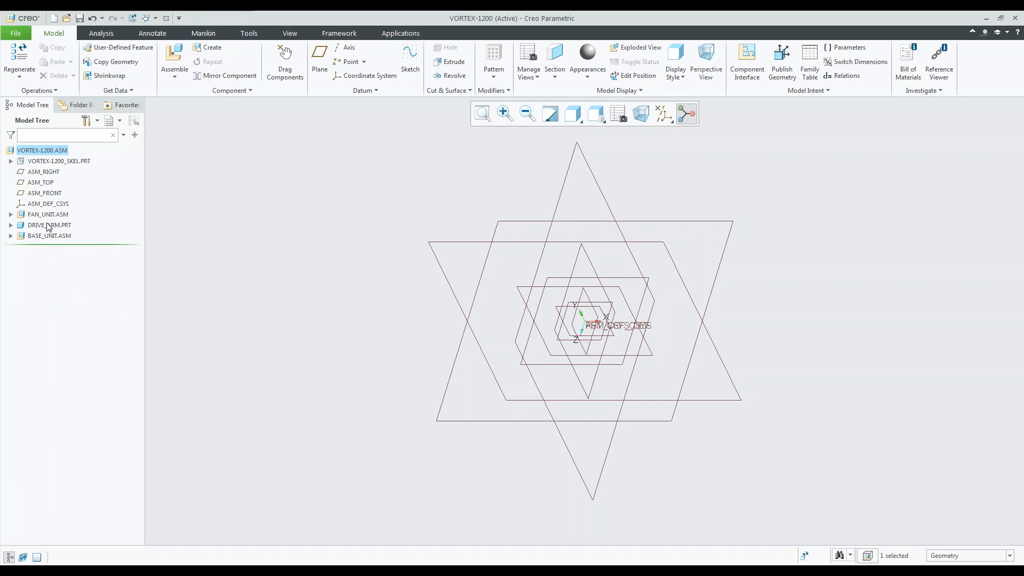
Open the skeleton model VORTEX-1200_SKEL.PRT in its own window.
{"action": "left_click", "coordinate": [80, 161]}
{"action": "left_click", "coordinate": [94, 110]}
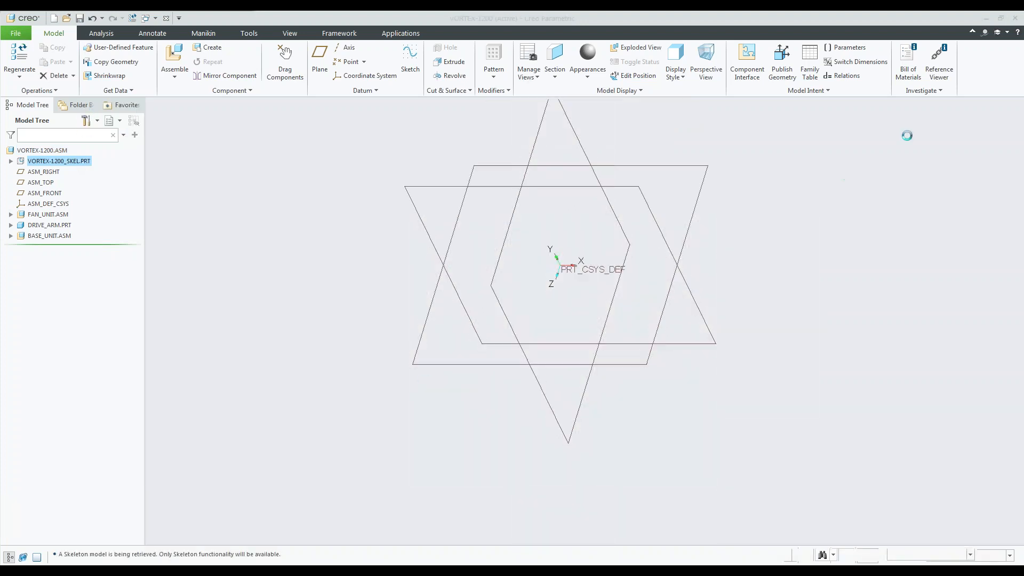
{"action": "left_click", "coordinate": [962, 21]}
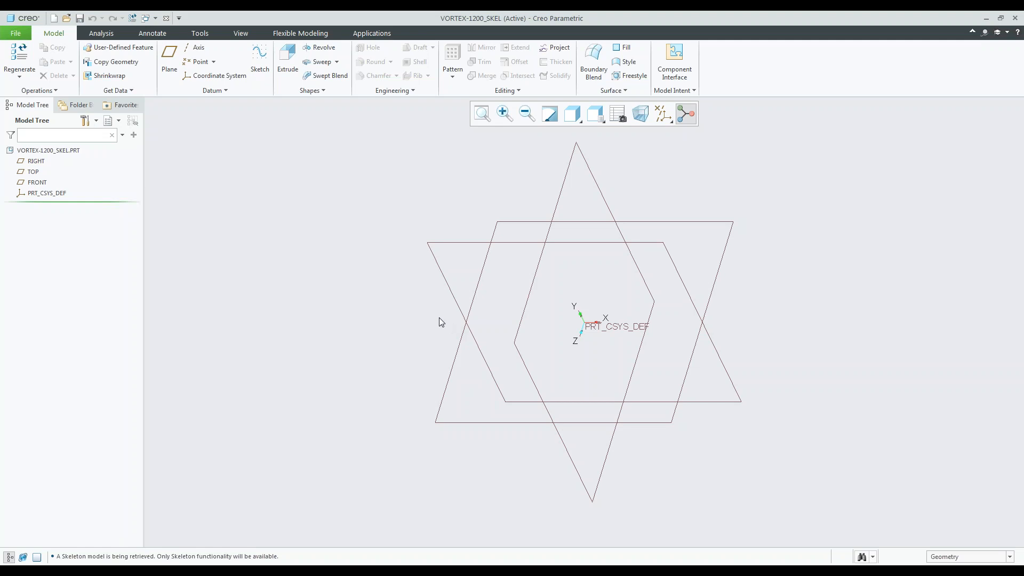
Rename the skeleton's TOP datum plane as GROUND.
{"action": "left_click", "coordinate": [34, 172]}
{"action": "left_click", "coordinate": [38, 172]}
{"action": "type", "text": "GROUN"}
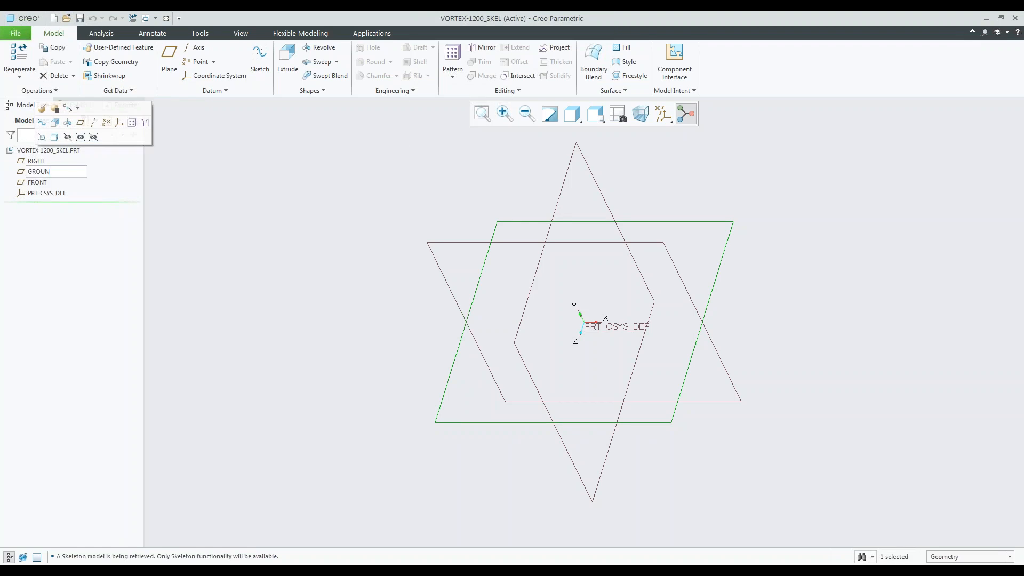
{"action": "type", "text": "D"}
{"action": "key", "text": "Return"}
{"action": "left_click", "coordinate": [289, 339]}
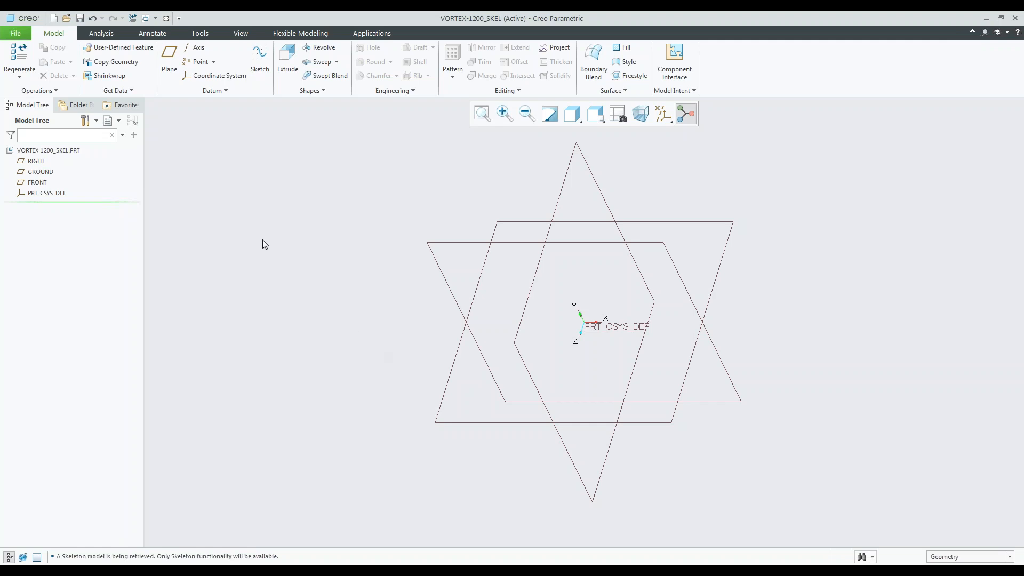
Sketch a vertical line upward from the origin on the FRONT plane, viewed normal to the sketch plane.
{"action": "left_click", "coordinate": [33, 183]}
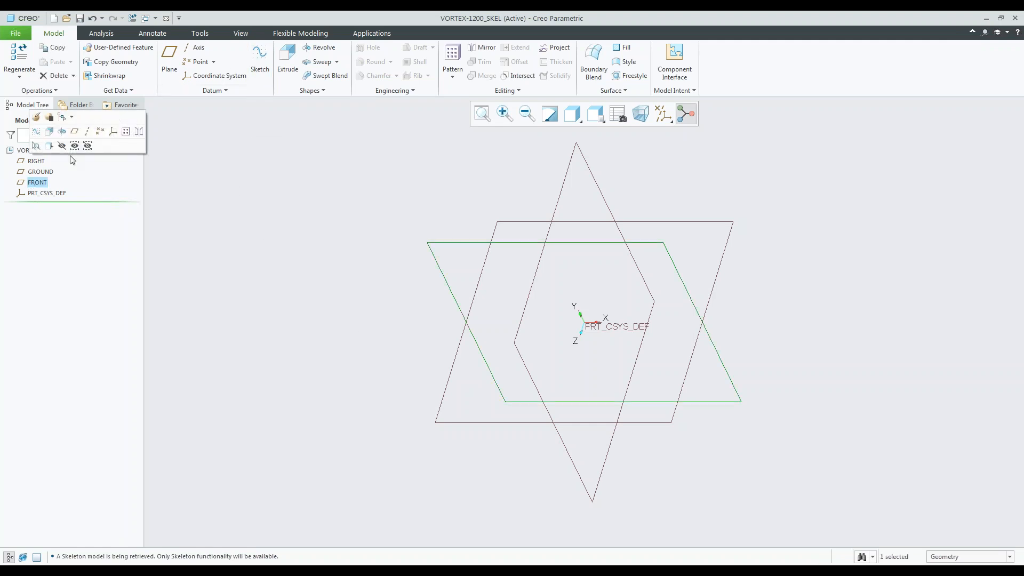
{"action": "left_click", "coordinate": [62, 132]}
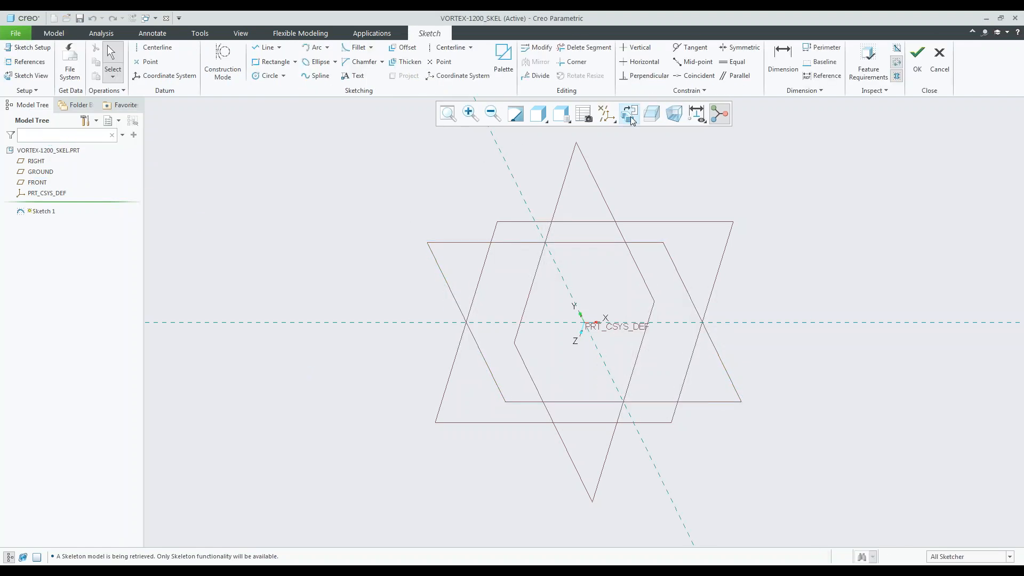
{"action": "left_click", "coordinate": [630, 113]}
{"action": "left_click", "coordinate": [264, 49]}
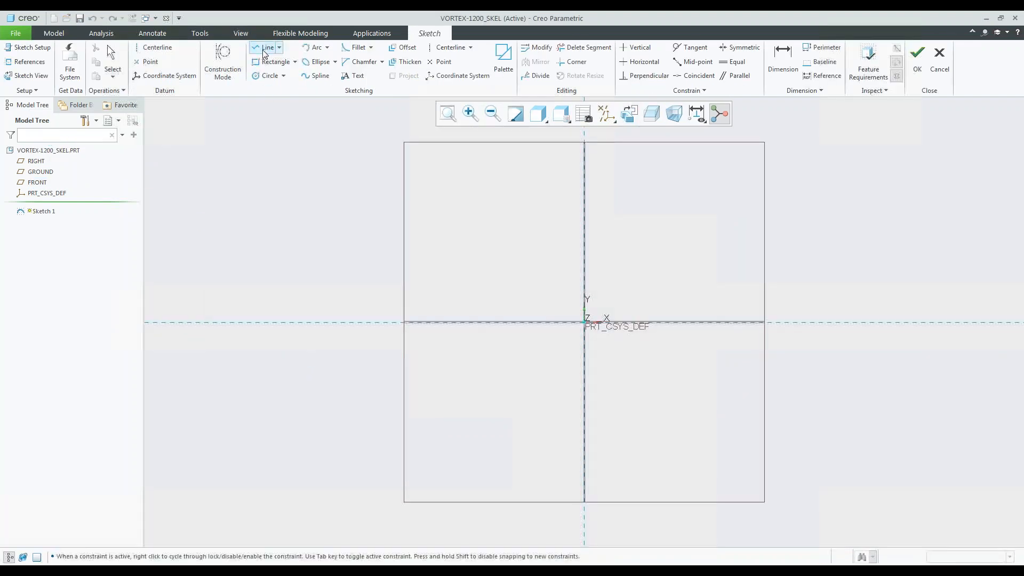
{"action": "left_click", "coordinate": [584, 322]}
{"action": "left_click", "coordinate": [584, 214]}
{"action": "middle_click", "coordinate": [626, 258]}
Set the vertical line's length to 3.5 and finish the sketch.
{"action": "double_click", "coordinate": [579, 284]}
{"action": "type", "text": "3."}
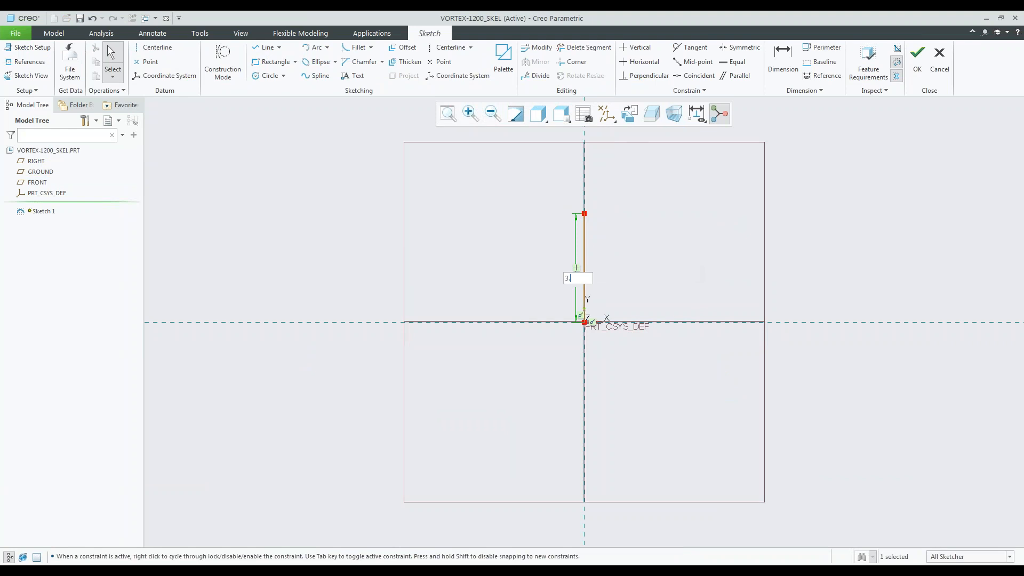
{"action": "type", "text": "5"}
{"action": "key", "text": "Return"}
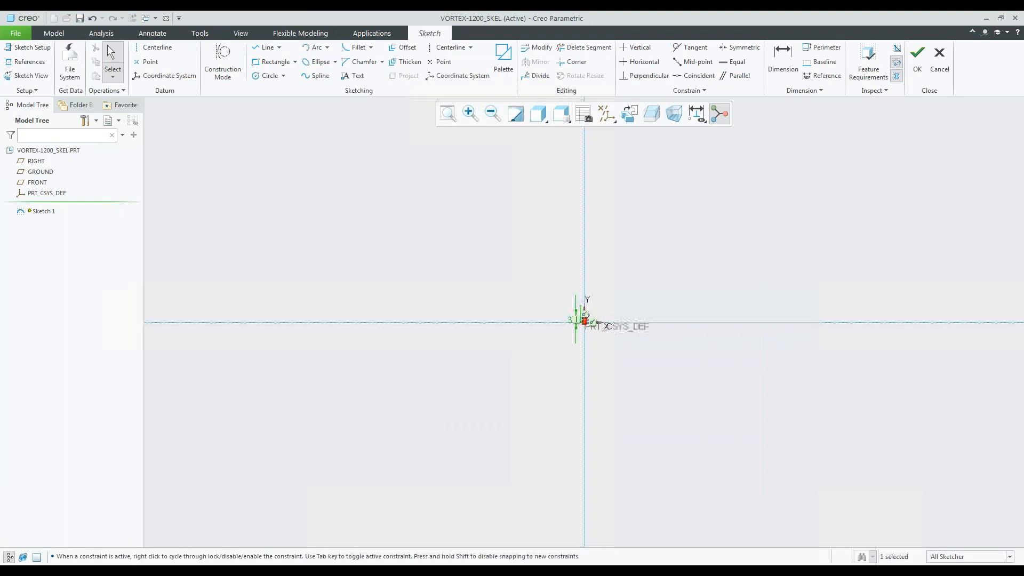
{"action": "left_click", "coordinate": [448, 116]}
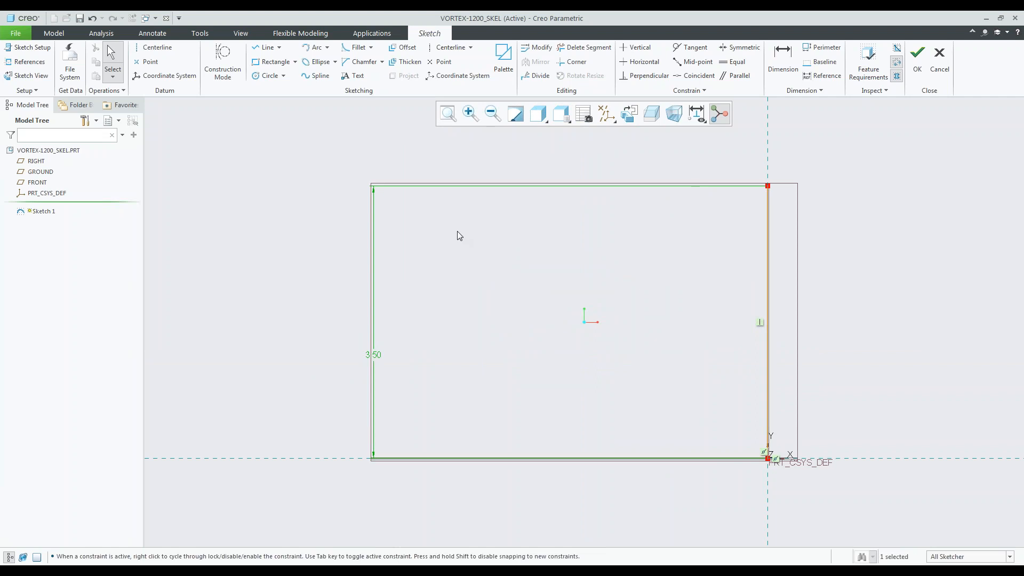
{"action": "left_click", "coordinate": [918, 58]}
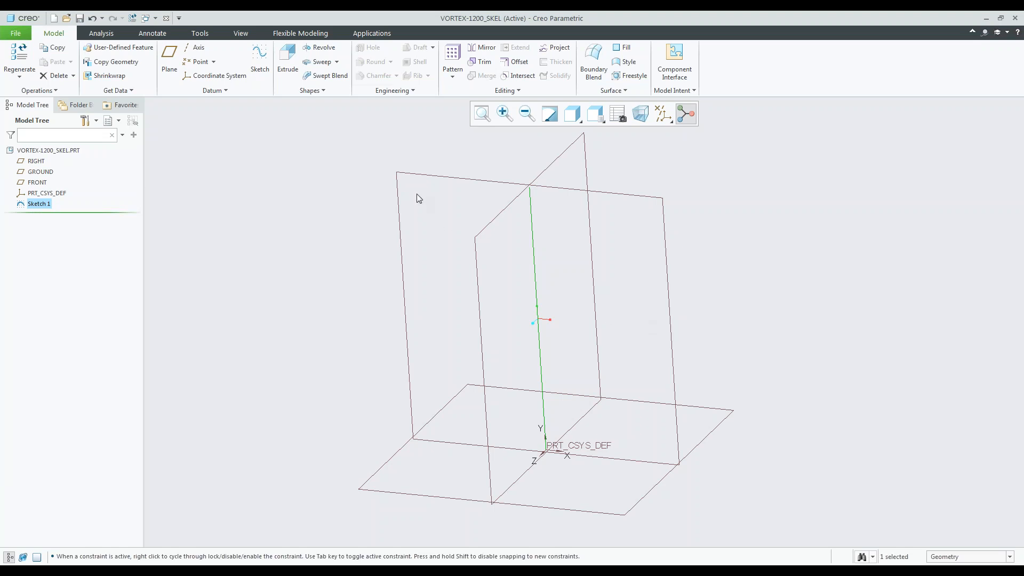
Start a sketch on the GROUND plane and insert the saved base section from the sketcher palette.
{"action": "left_click", "coordinate": [46, 172]}
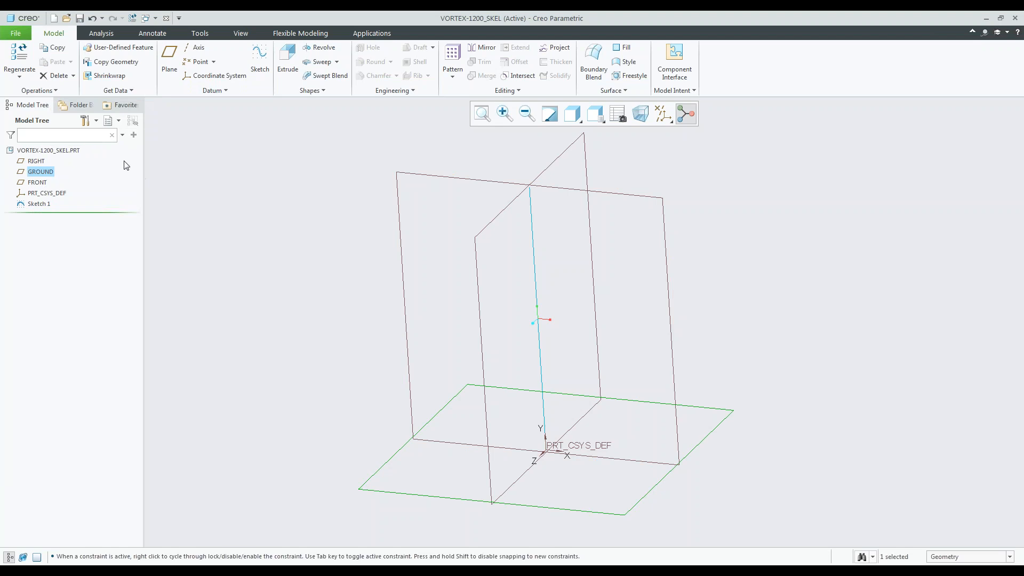
{"action": "left_click", "coordinate": [47, 172]}
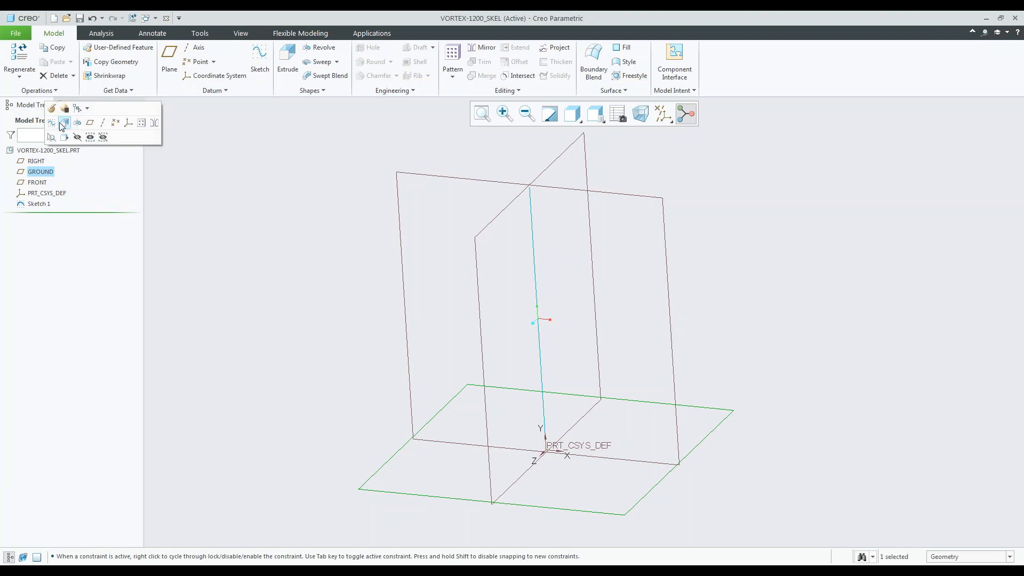
{"action": "left_click", "coordinate": [64, 124]}
{"action": "left_click", "coordinate": [500, 67]}
{"action": "left_click_drag", "start_coordinate": [881, 366], "coordinate": [835, 215]}
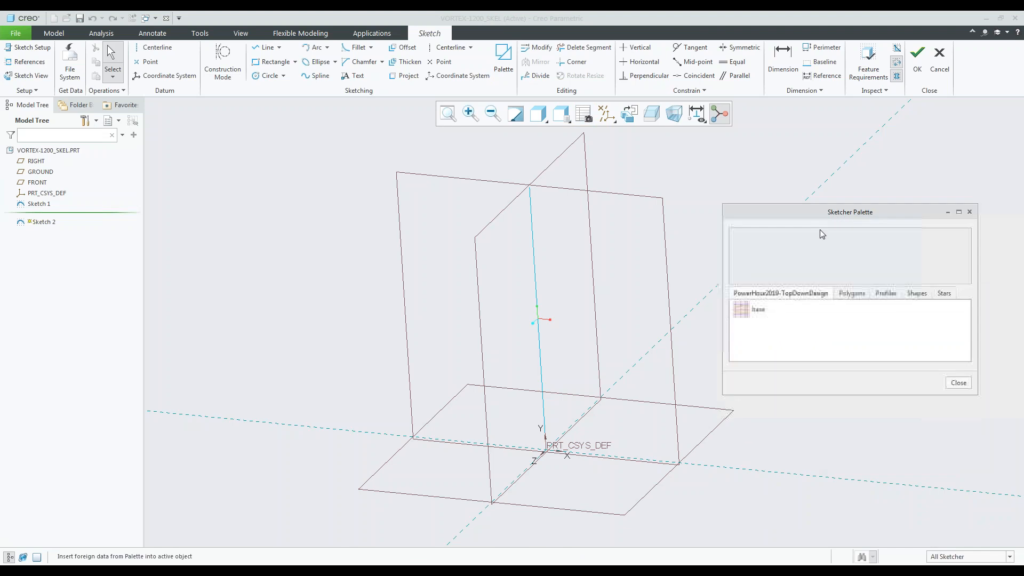
{"action": "left_click", "coordinate": [757, 309]}
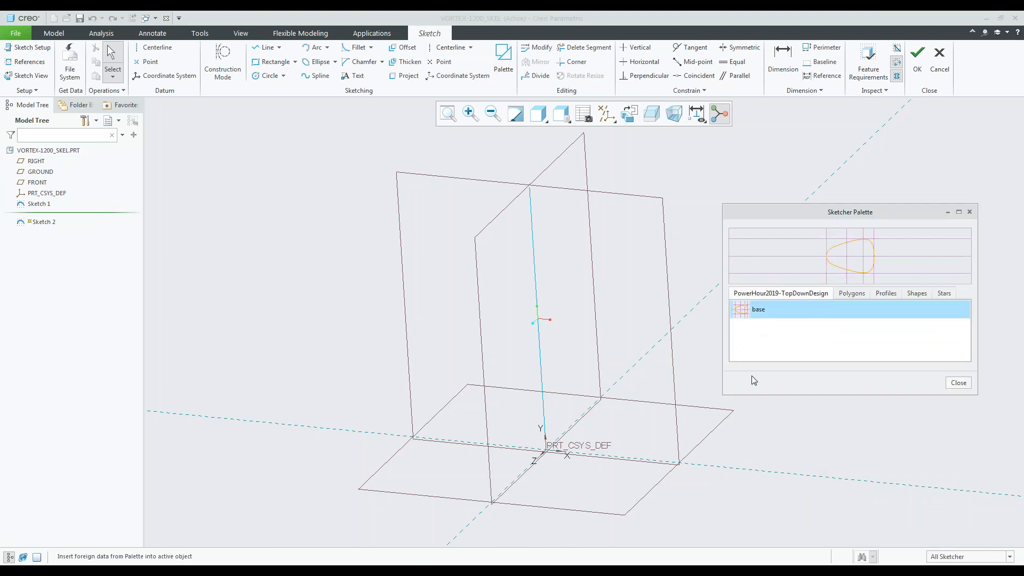
{"action": "double_click", "coordinate": [831, 311]}
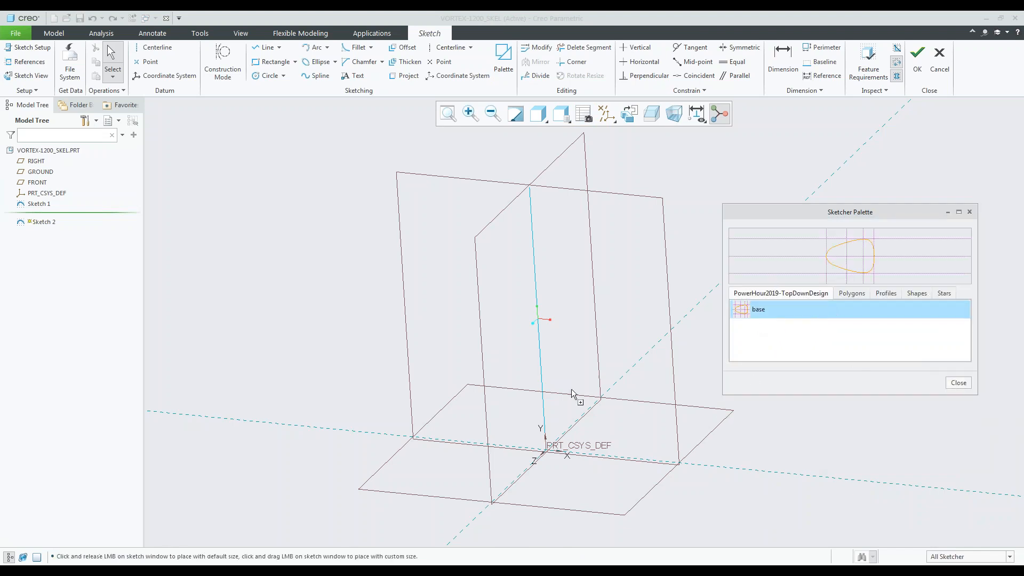
{"action": "left_click", "coordinate": [571, 388]}
{"action": "left_click", "coordinate": [958, 382]}
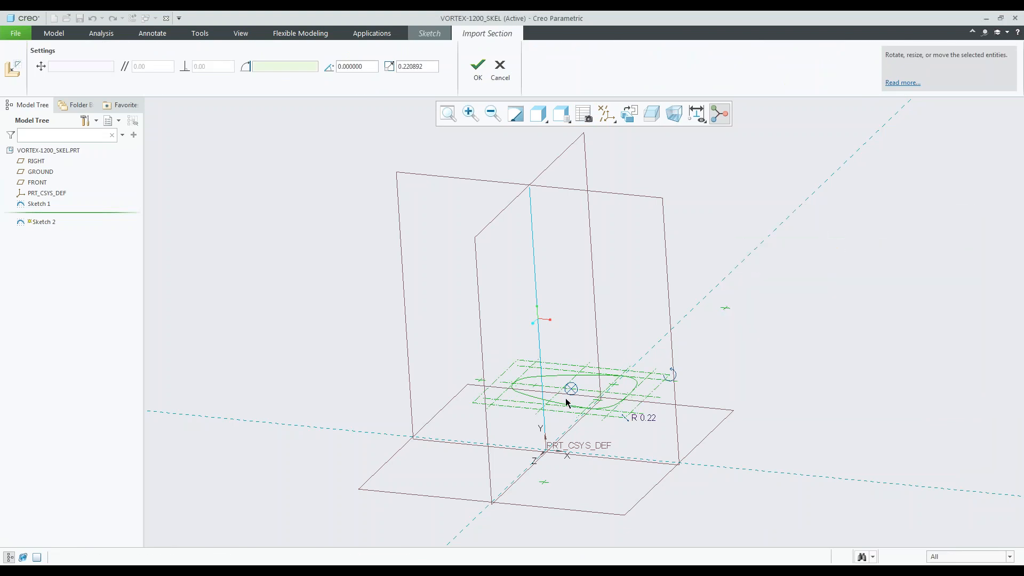
Place the imported base section's centre on the origin at a scale of 1 and finish the sketch.
{"action": "left_click_drag", "start_coordinate": [571, 389], "coordinate": [546, 450]}
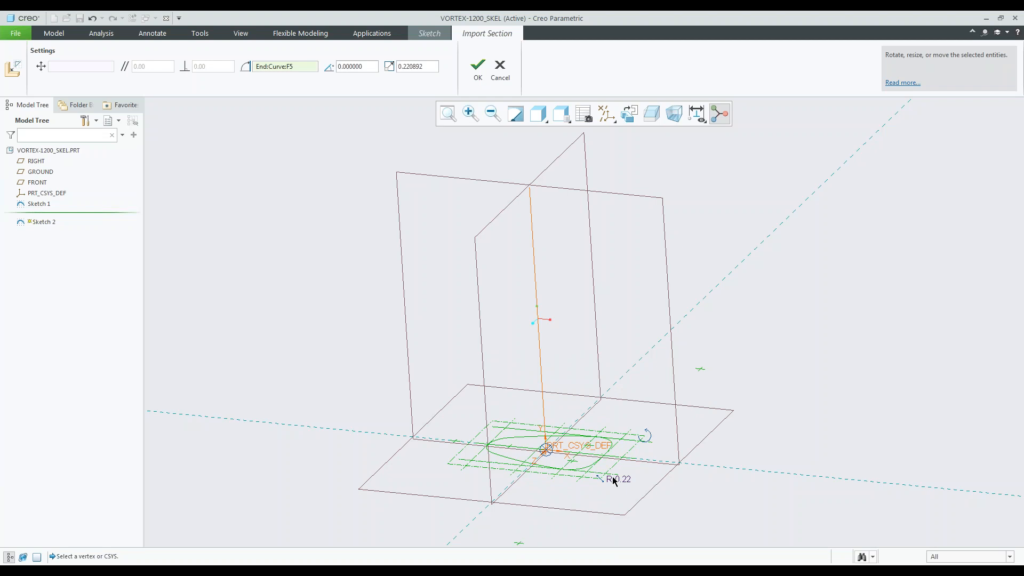
{"action": "double_click", "coordinate": [426, 66]}
{"action": "type", "text": "1"}
{"action": "key", "text": "Return"}
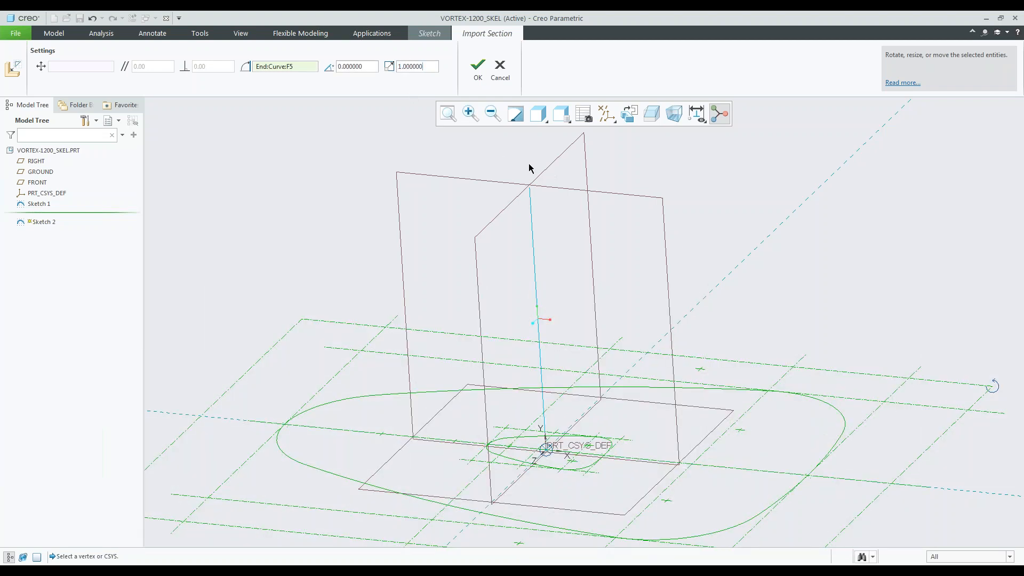
{"action": "middle_click", "coordinate": [457, 132]}
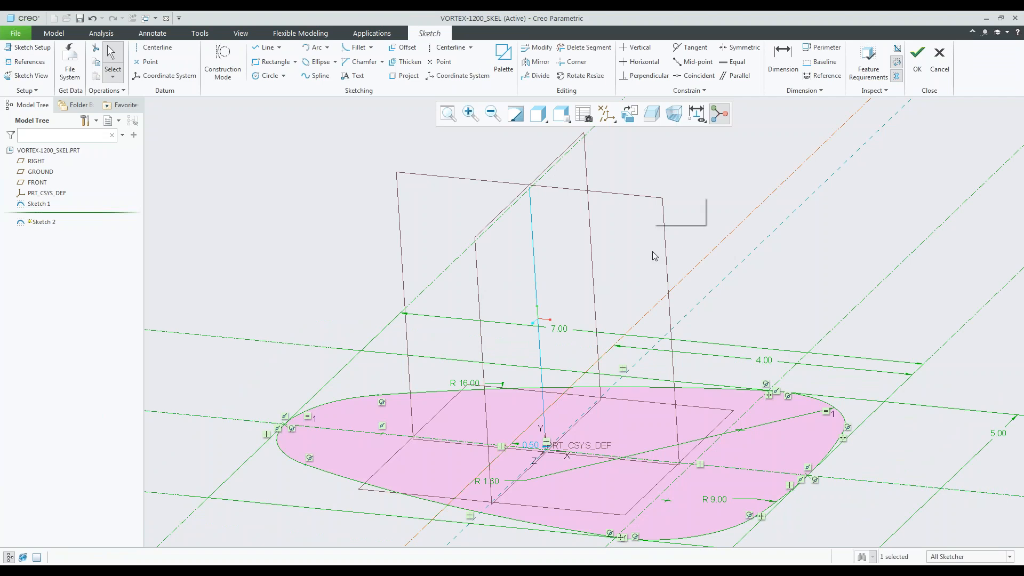
{"action": "scroll", "coordinate": [653, 252], "scroll_direction": "up", "scroll_amount": 2}
{"action": "left_click", "coordinate": [256, 133]}
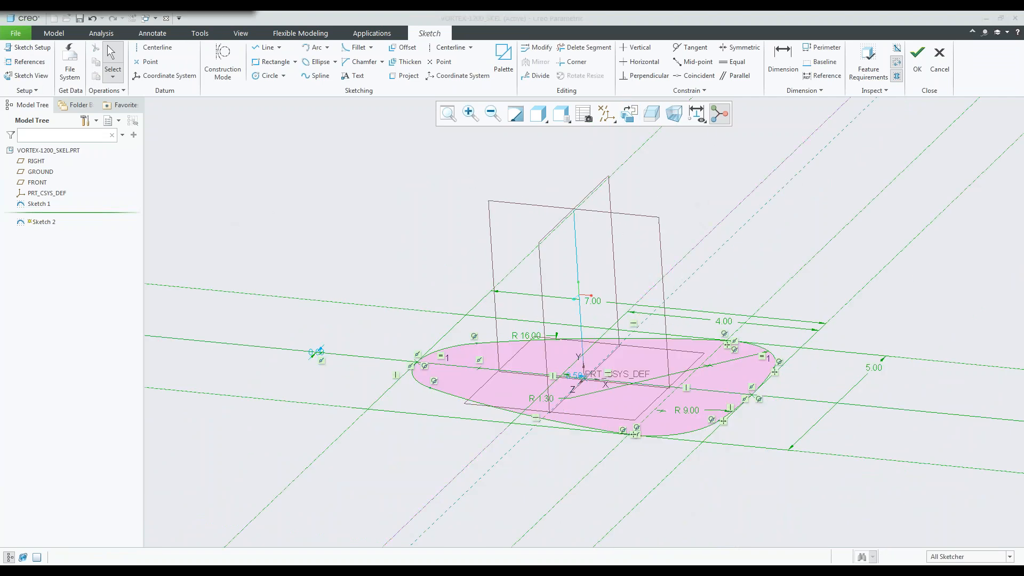
{"action": "left_click", "coordinate": [917, 62]}
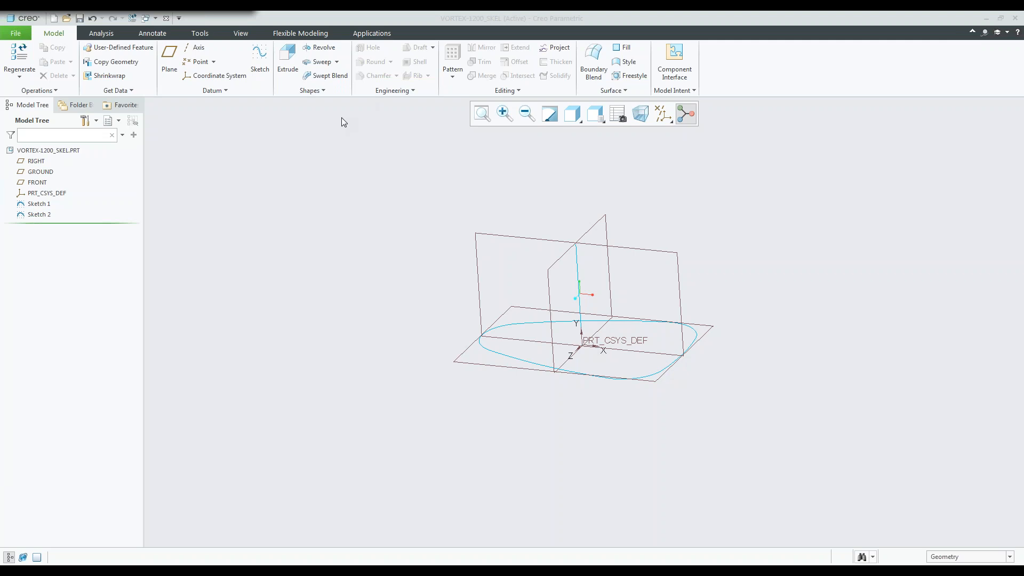
Create a datum plane through the upper end of the vertical line, parallel to the GROUND plane.
{"action": "left_click", "coordinate": [169, 73]}
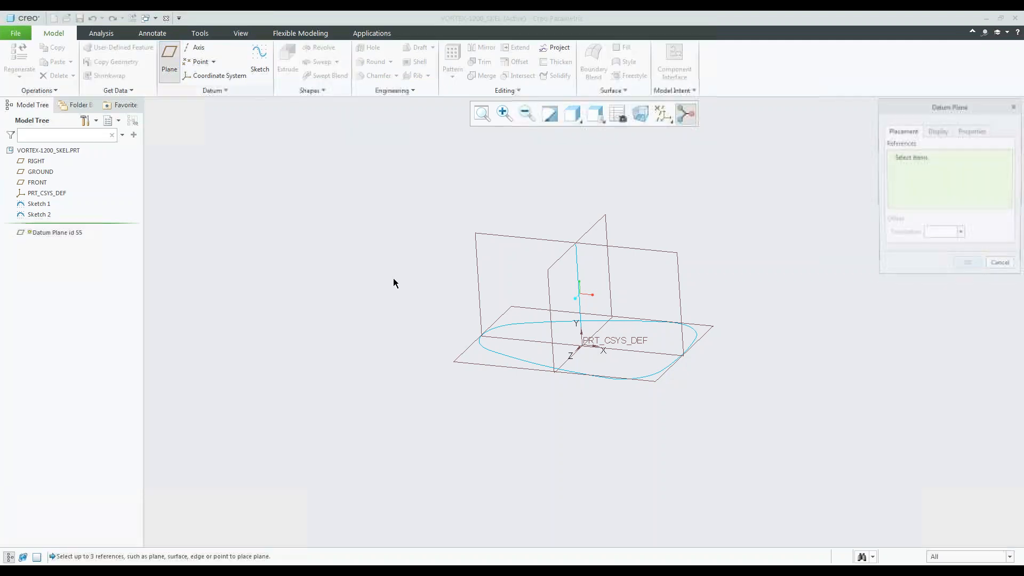
{"action": "scroll", "coordinate": [581, 246], "scroll_direction": "down", "scroll_amount": 1}
{"action": "scroll", "coordinate": [582, 245], "scroll_direction": "down", "scroll_amount": 1}
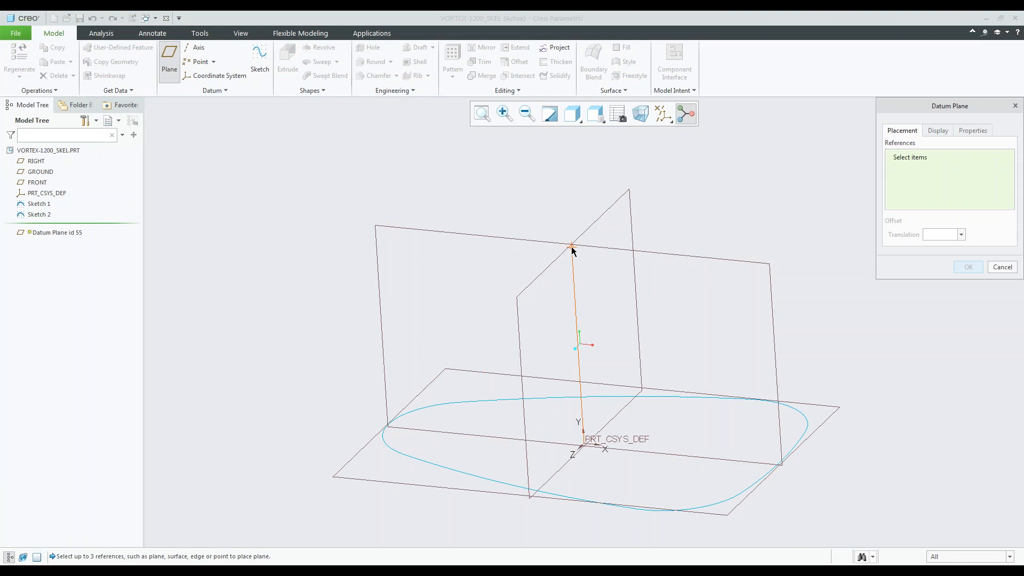
{"action": "left_click", "coordinate": [572, 247]}
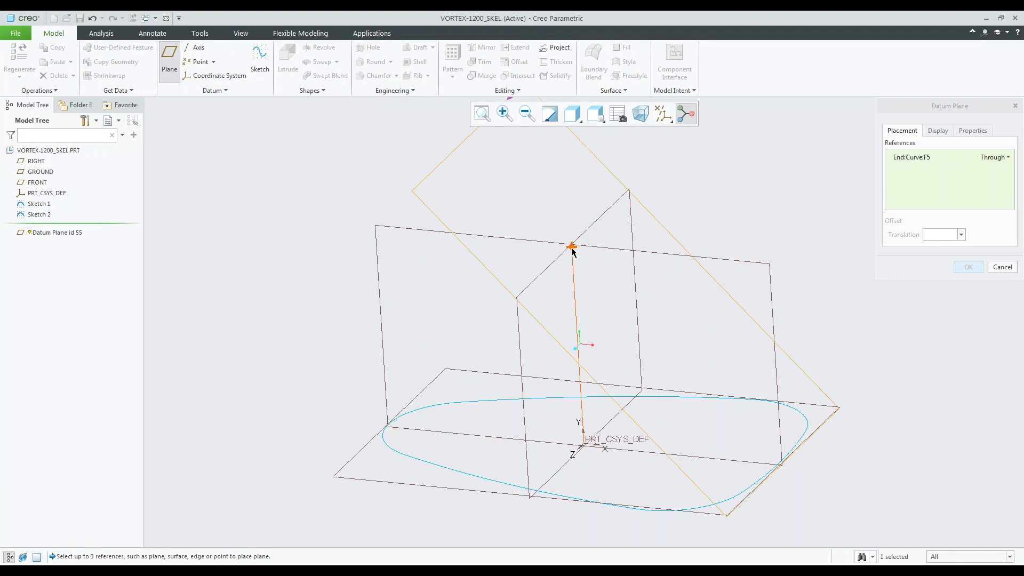
{"action": "left_click", "coordinate": [712, 513], "text": "ctrl"}
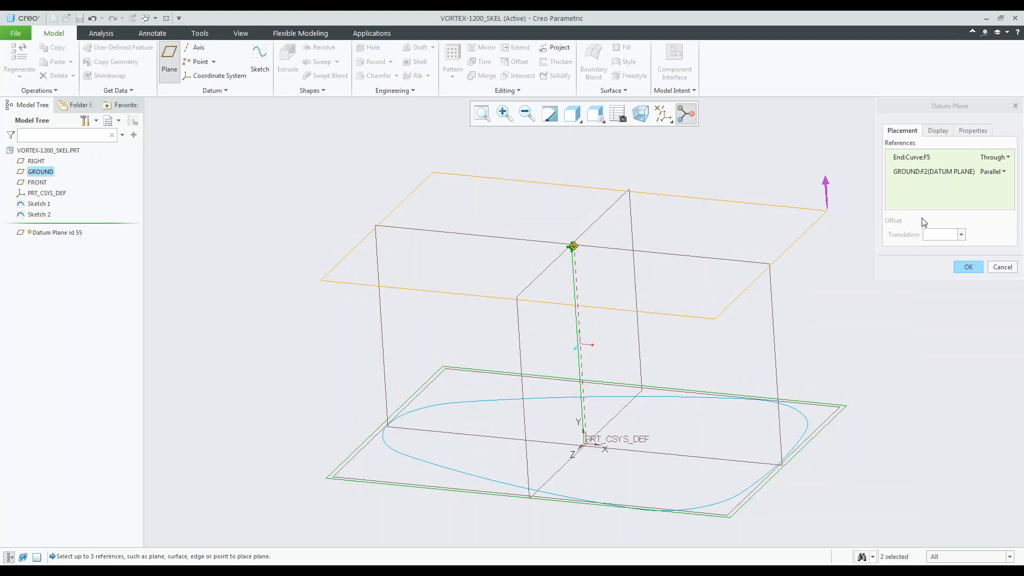
{"action": "left_click", "coordinate": [973, 264]}
{"action": "left_click", "coordinate": [973, 268]}
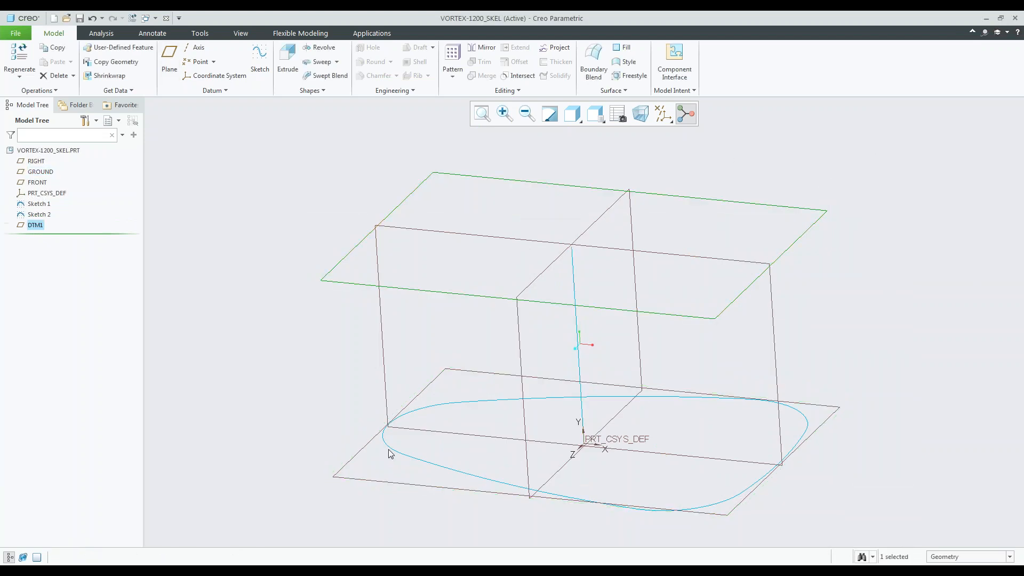
{"action": "left_click", "coordinate": [331, 191]}
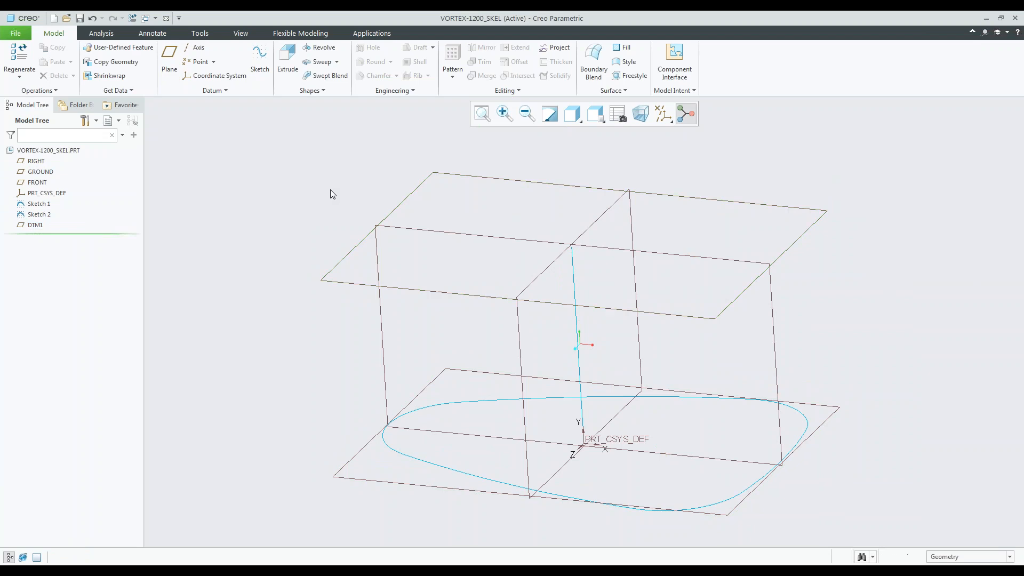
Create a datum axis at the intersection of the DTM1 and RIGHT planes.
{"action": "left_click", "coordinate": [731, 200]}
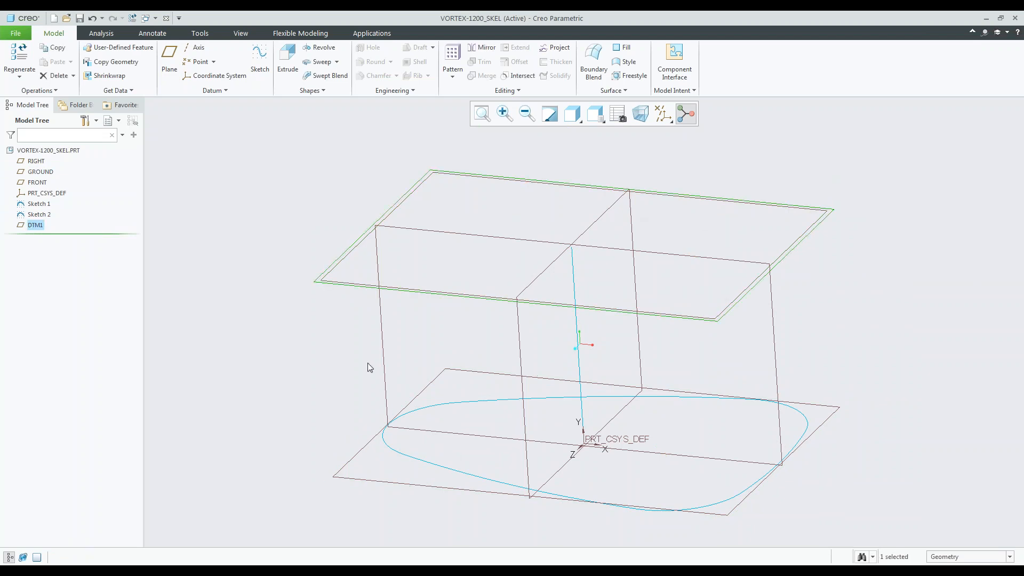
{"action": "left_click", "coordinate": [382, 337], "text": "ctrl"}
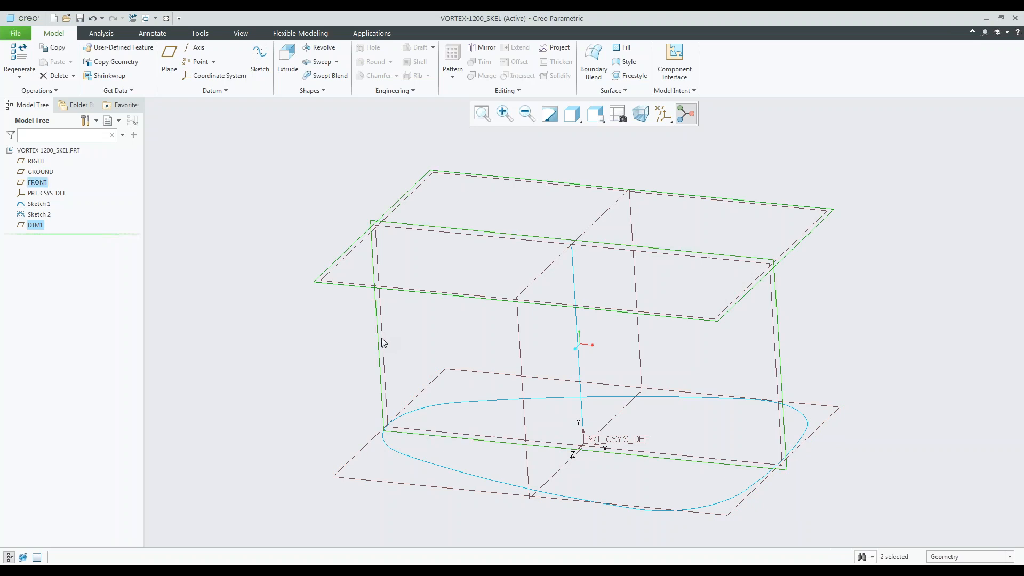
{"action": "left_click", "coordinate": [522, 369], "text": "ctrl"}
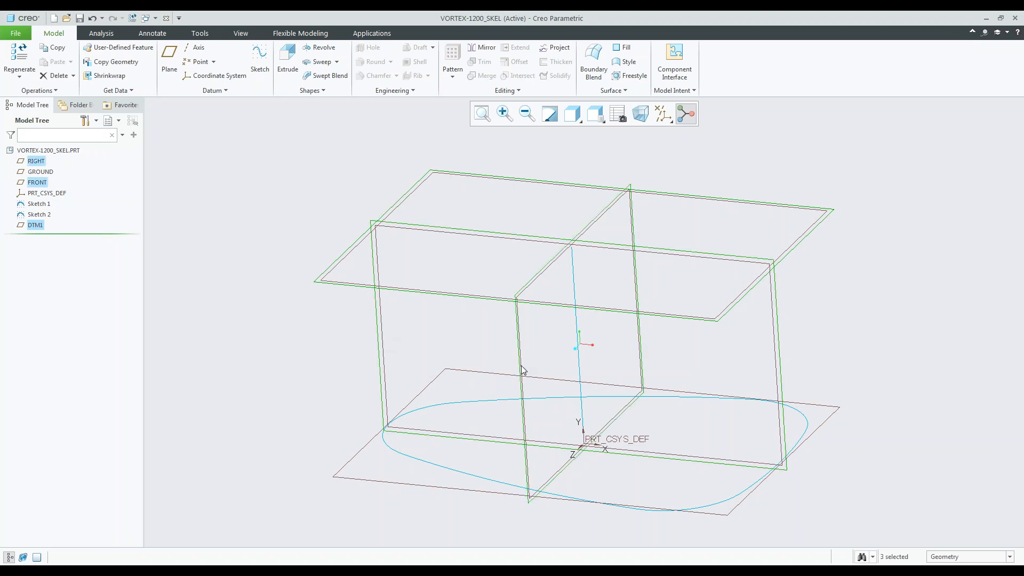
{"action": "left_click", "coordinate": [376, 246], "text": "ctrl"}
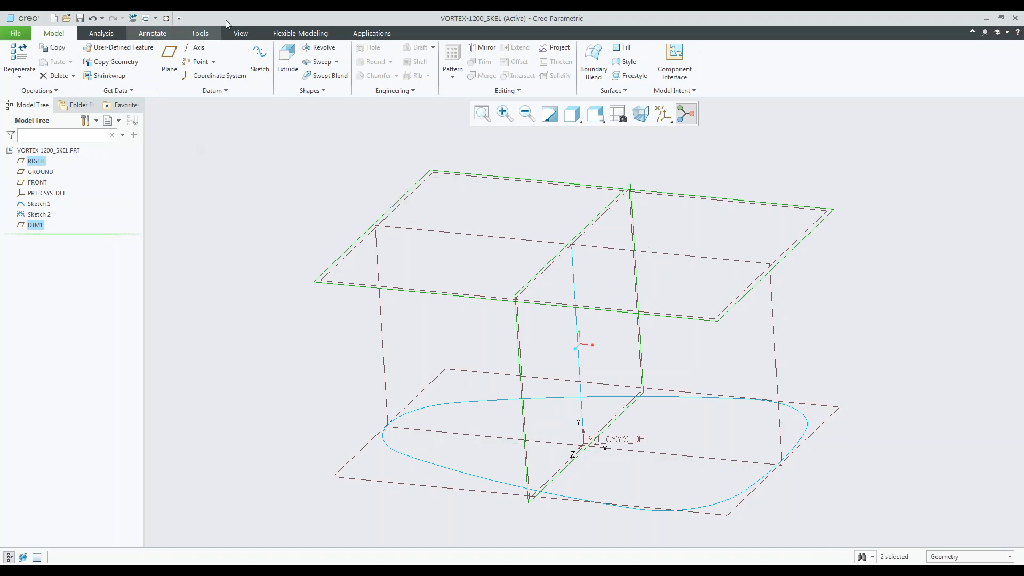
{"action": "left_click", "coordinate": [195, 47]}
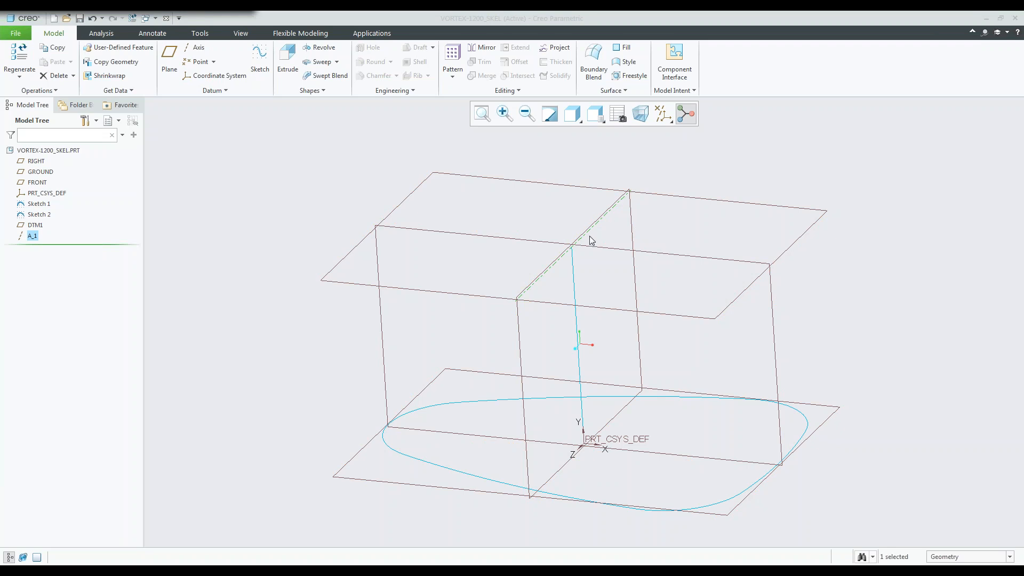
{"action": "left_click", "coordinate": [644, 178]}
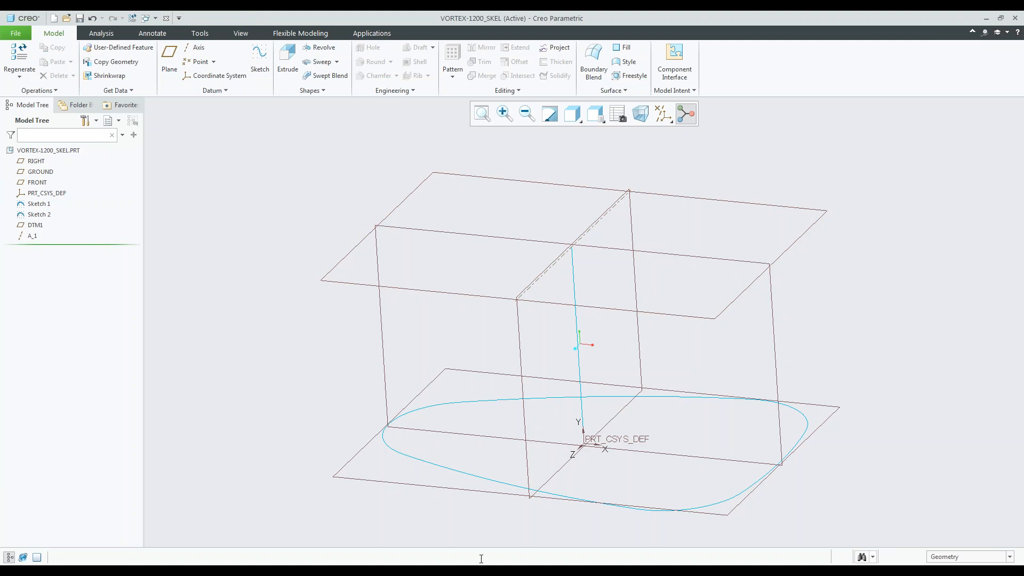
Switch to the prepared VORTEX-1200 assembly containing FAN_UNIT and BASE_UNIT, and examine its skeleton datums from a lower angle.
{"action": "left_click", "coordinate": [473, 570]}
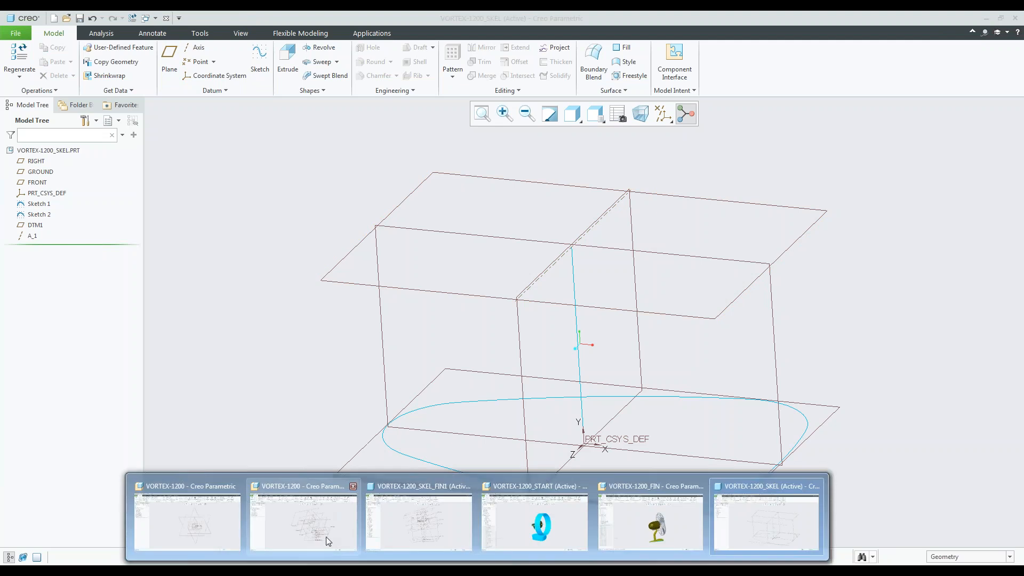
{"action": "left_click", "coordinate": [325, 536]}
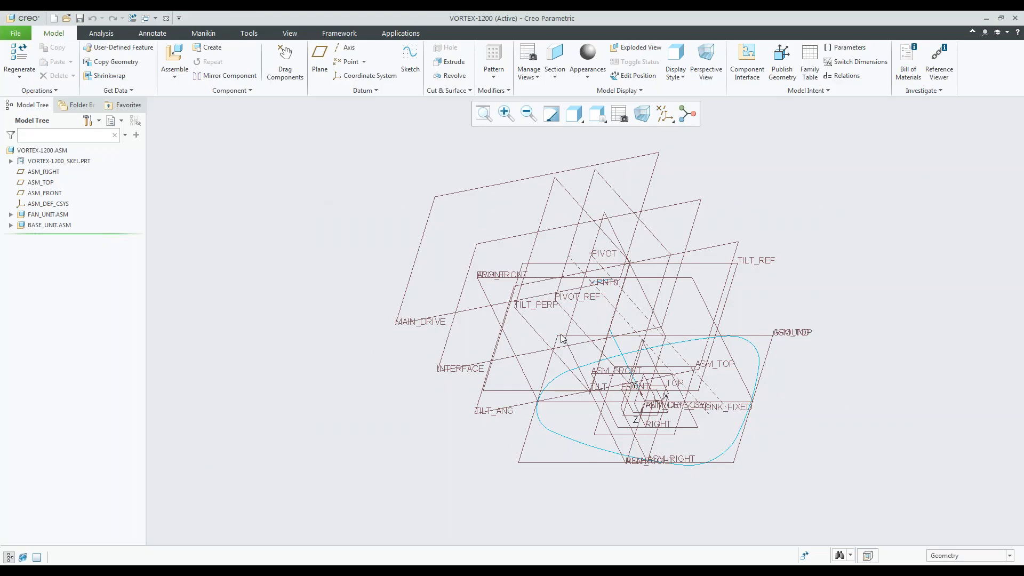
{"action": "mouse_move", "coordinate": [561, 337]}
{"action": "middle_mouse_down"}
{"action": "mouse_move", "coordinate": [590, 299]}
{"action": "mouse_move", "coordinate": [576, 279]}
{"action": "mouse_move", "coordinate": [576, 291]}
{"action": "middle_mouse_up"}
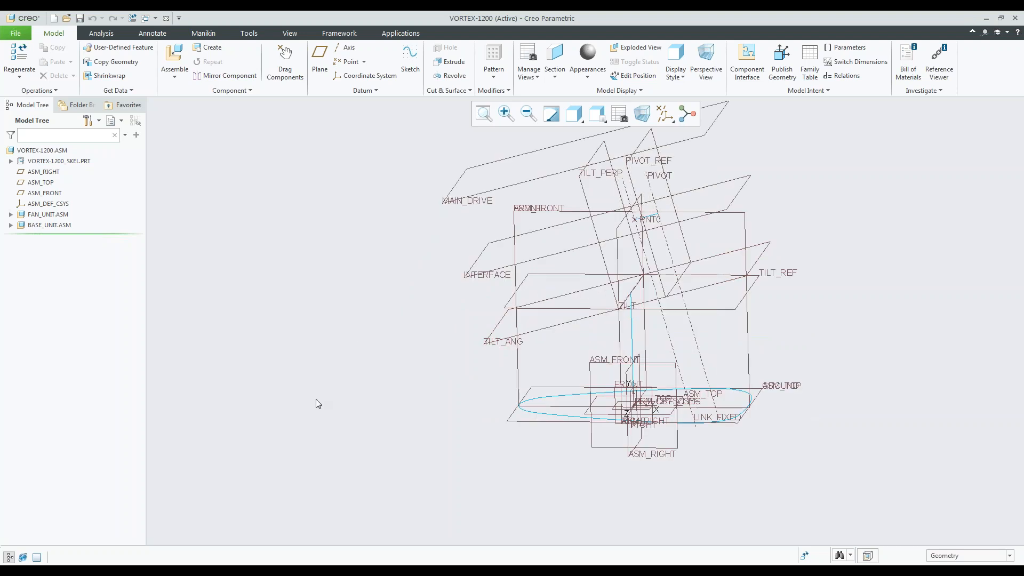
{"action": "scroll", "coordinate": [316, 399], "scroll_direction": "down", "scroll_amount": 2}
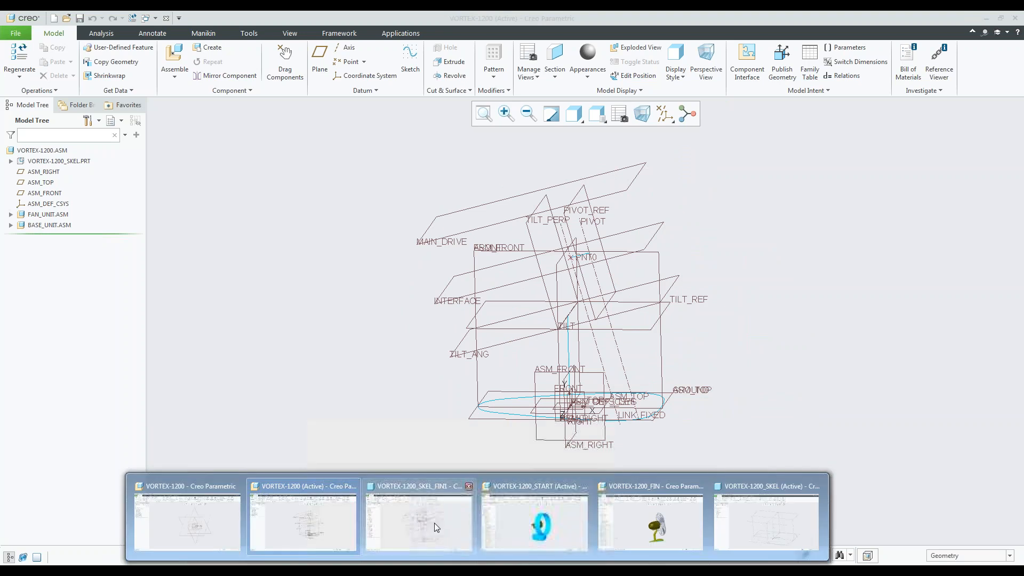
In the VORTEX-1200_SKEL_FIN1 window, start an Extrude of the BASE_CRV sketch as a surface.
{"action": "left_click", "coordinate": [454, 530]}
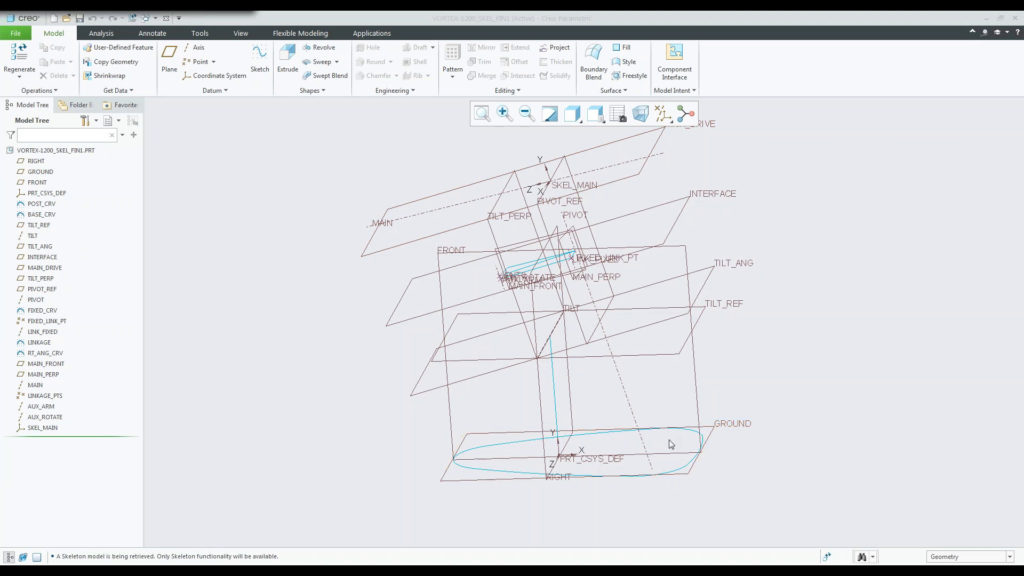
{"action": "left_click", "coordinate": [678, 473]}
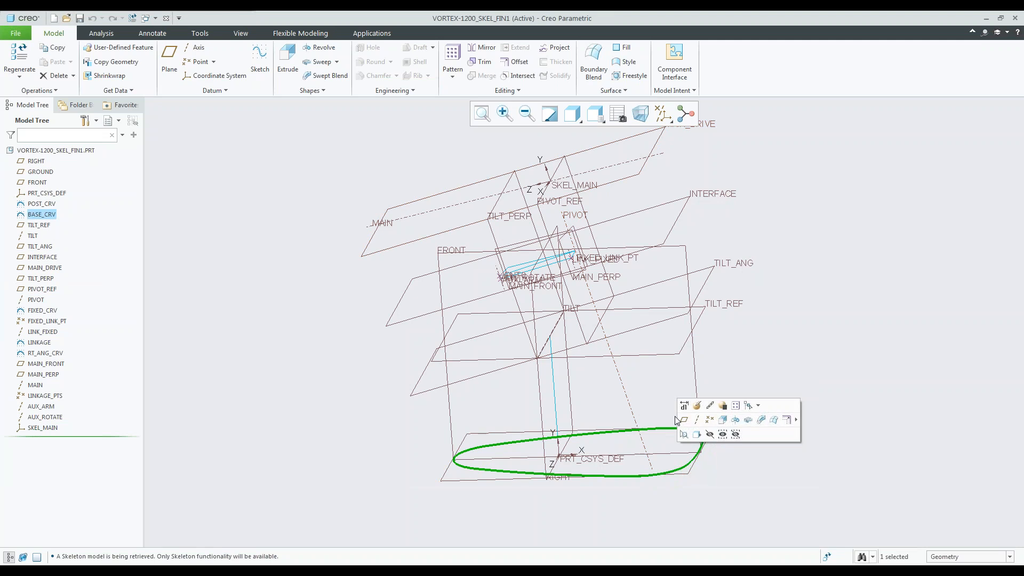
{"action": "left_click", "coordinate": [723, 421]}
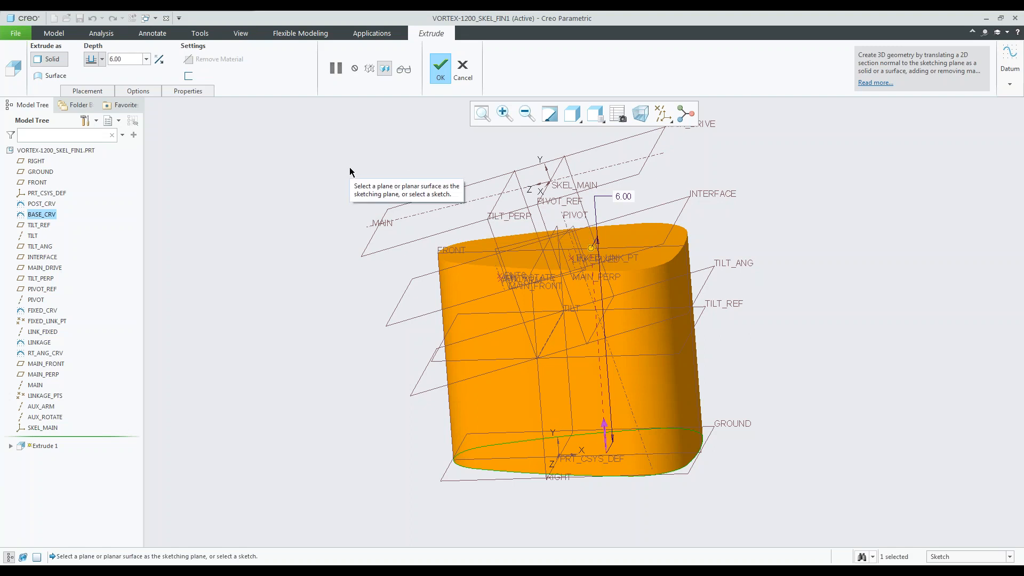
{"action": "left_click", "coordinate": [57, 79]}
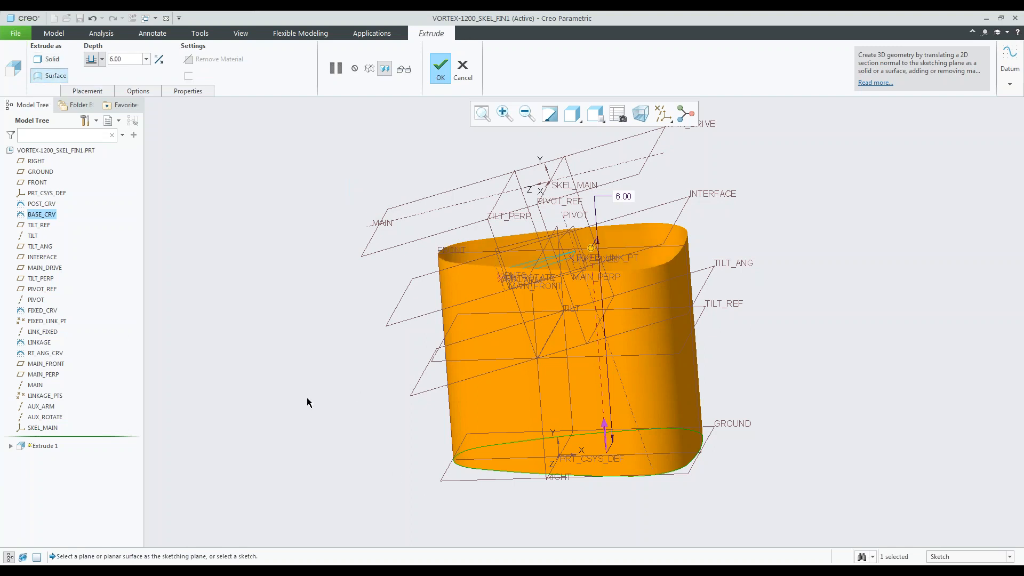
Cap the ends of the BASE_CRV surface extrude, set its depth to 2, and complete the feature.
{"action": "left_click", "coordinate": [139, 91]}
{"action": "left_click", "coordinate": [158, 168]}
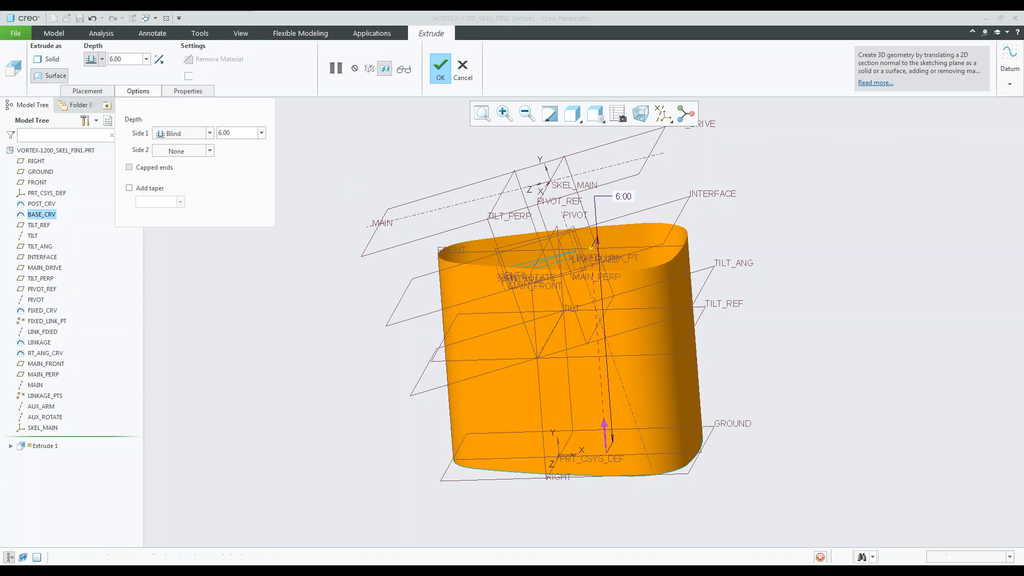
{"action": "double_click", "coordinate": [222, 132]}
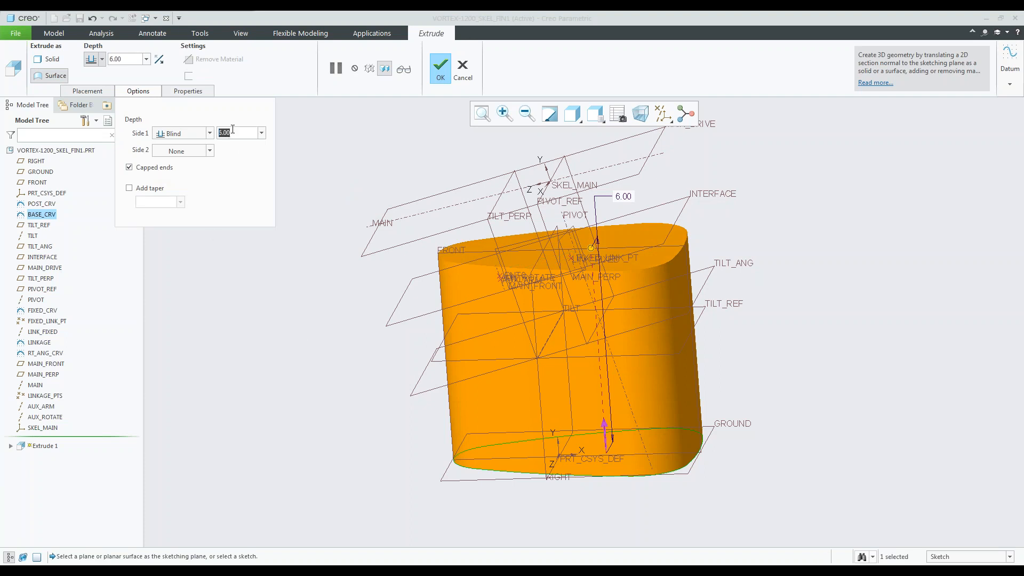
{"action": "type", "text": "2"}
{"action": "key", "text": "Return"}
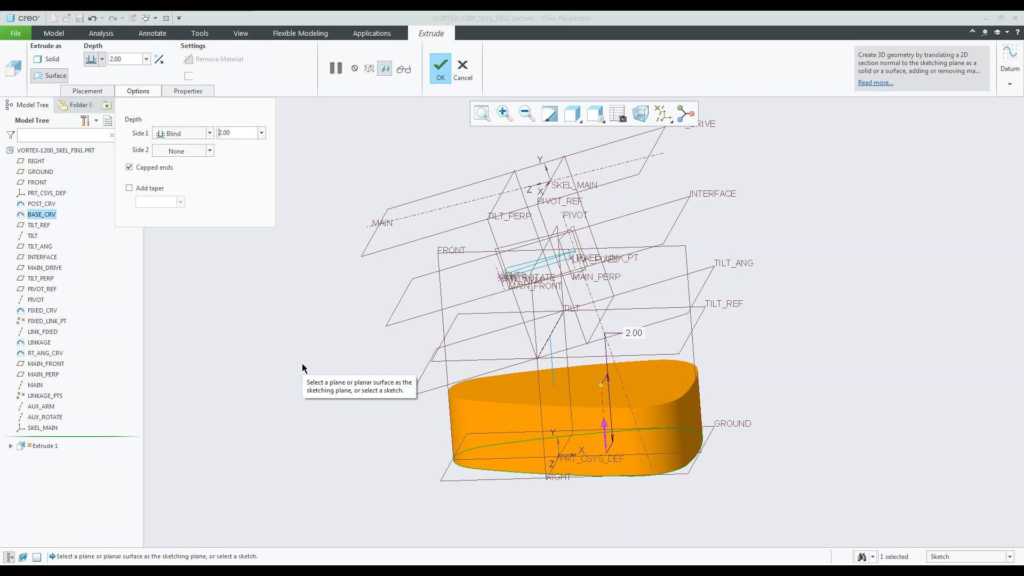
{"action": "middle_click_drag", "start_coordinate": [426, 429], "coordinate": [420, 450]}
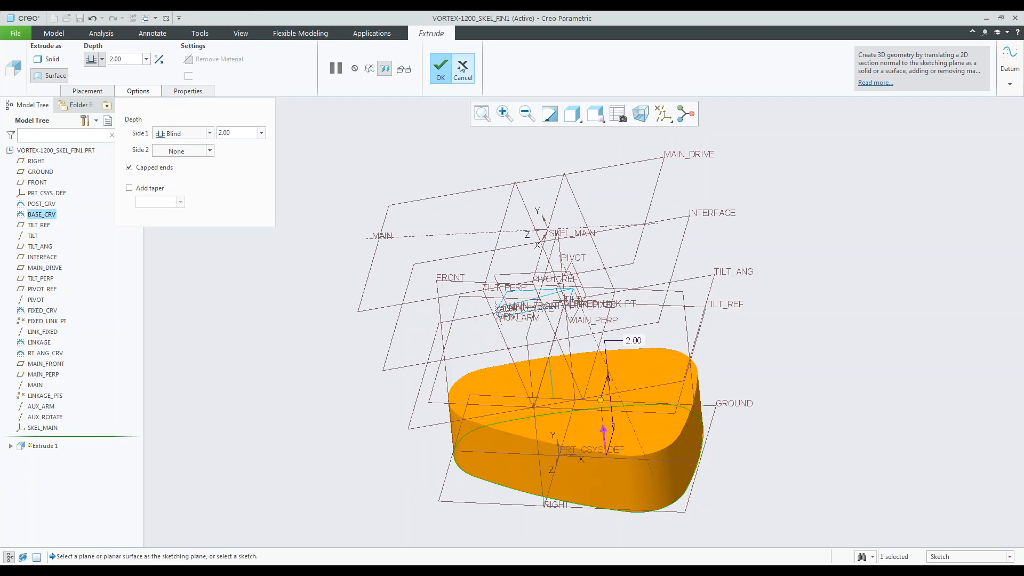
{"action": "left_click", "coordinate": [441, 72]}
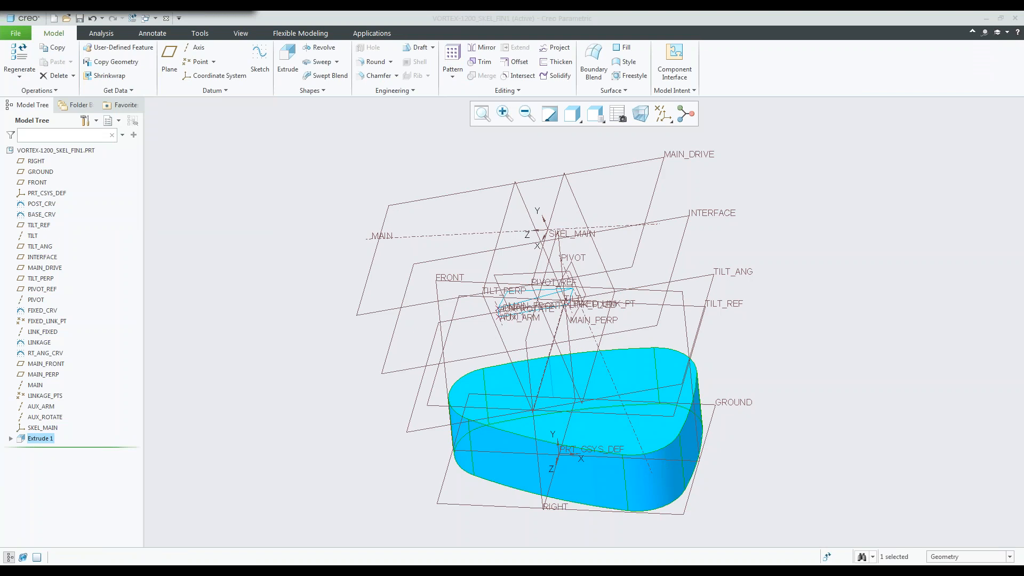
{"action": "left_click", "coordinate": [260, 234]}
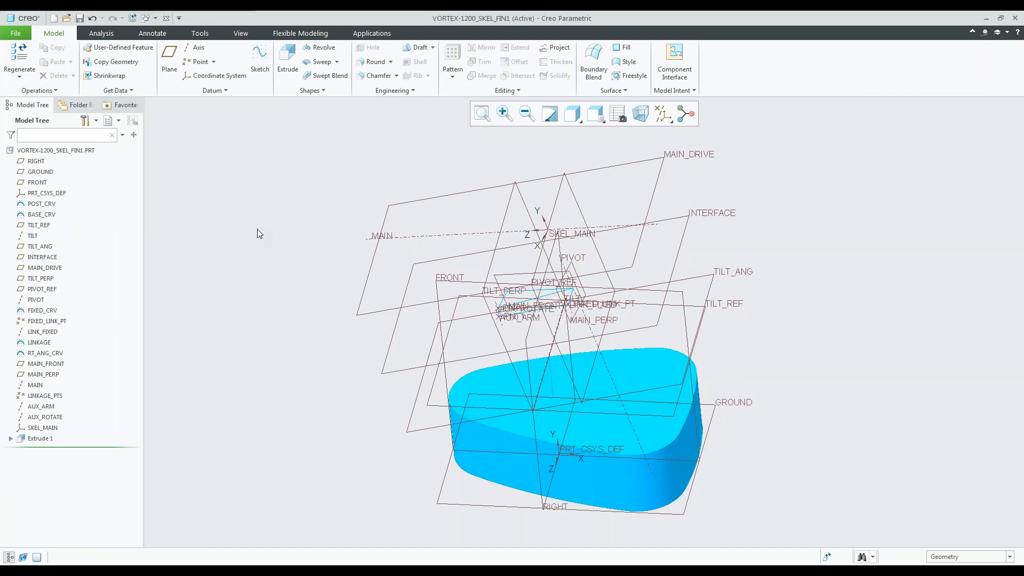
Start a Shrinkwrap feature and open f3_drivetrain.asm as its external reference model.
{"action": "left_click", "coordinate": [121, 77]}
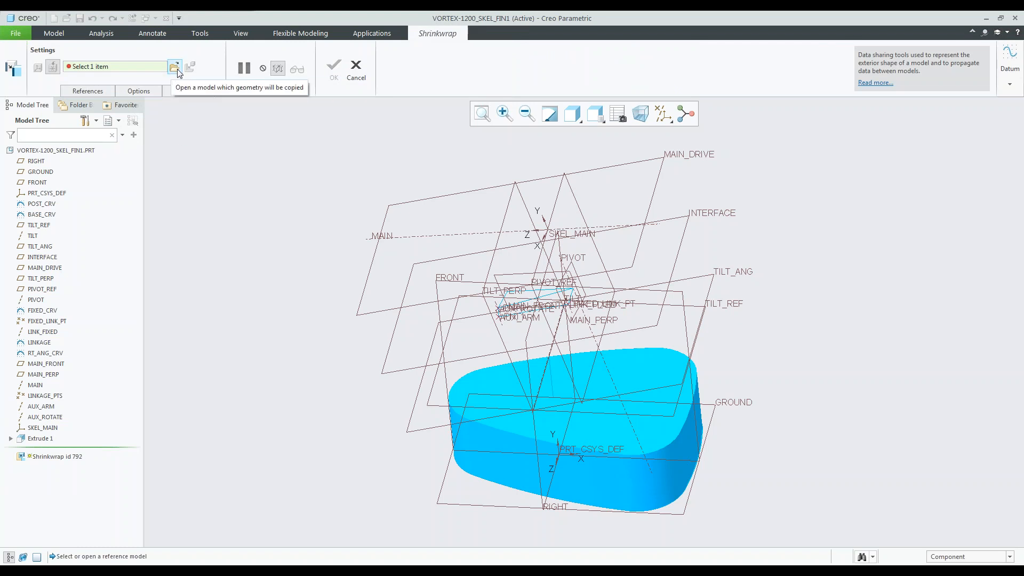
{"action": "left_click", "coordinate": [355, 70]}
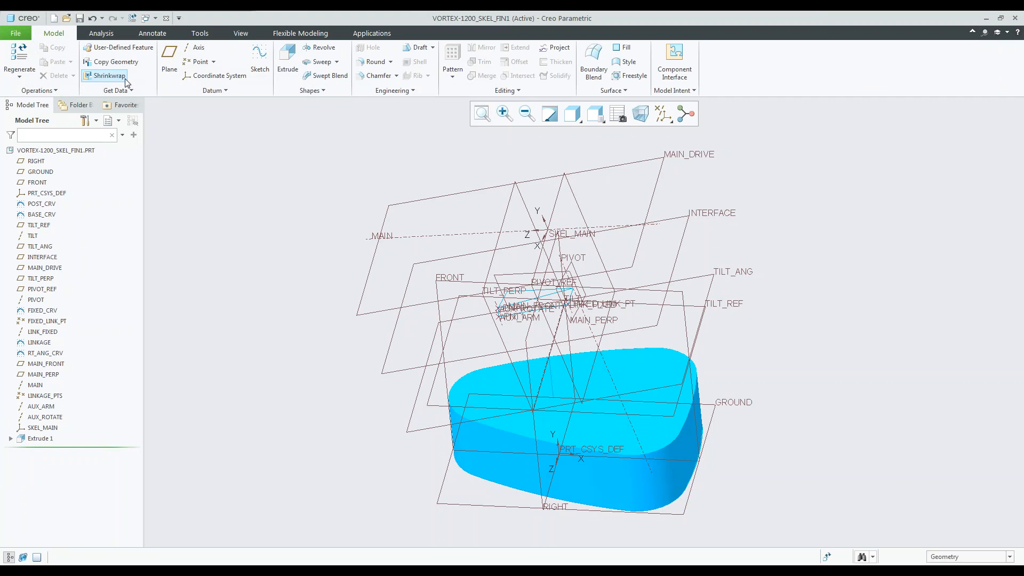
{"action": "left_click", "coordinate": [109, 76]}
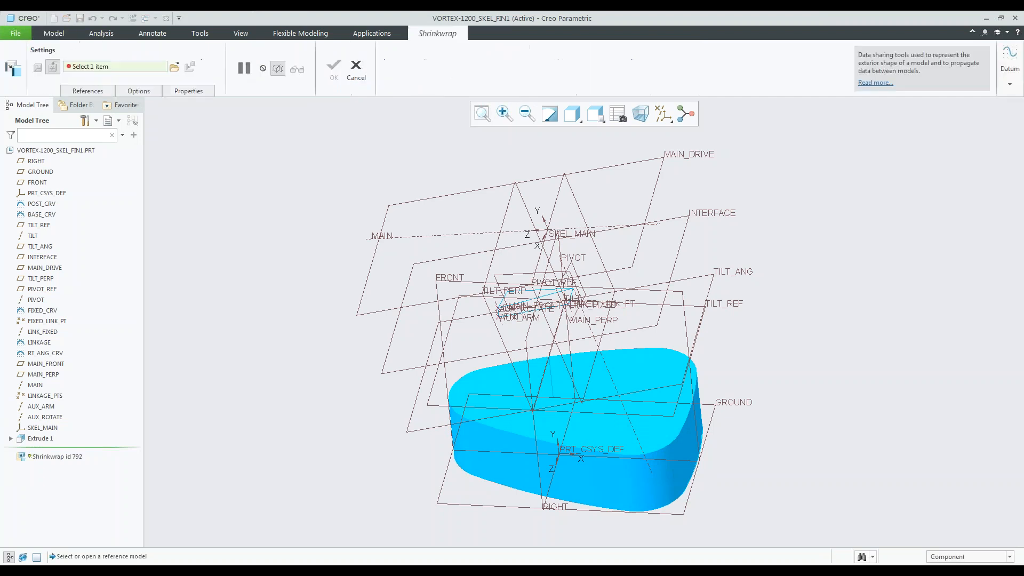
{"action": "left_click", "coordinate": [175, 67]}
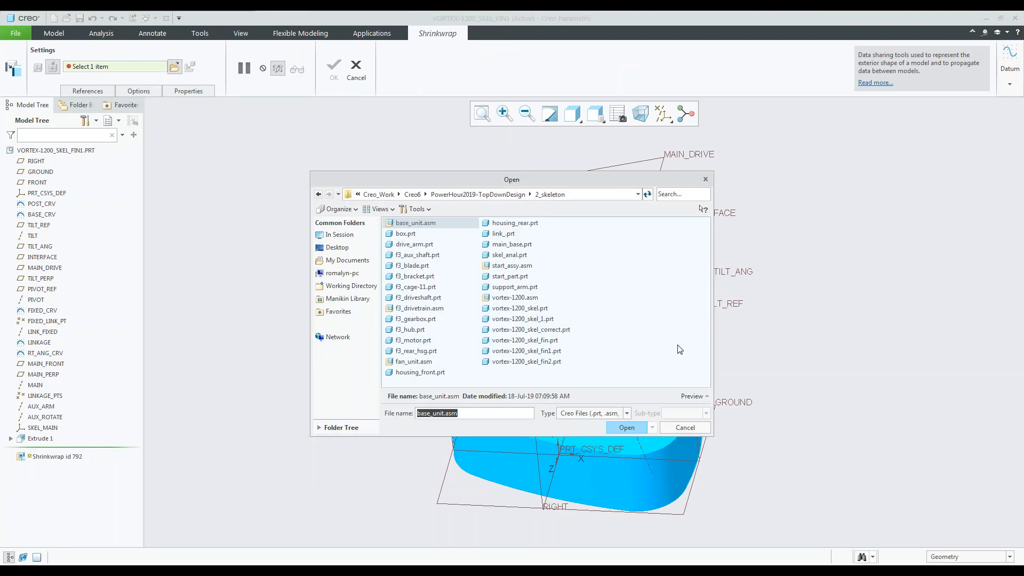
{"action": "left_click", "coordinate": [422, 309]}
{"action": "left_click", "coordinate": [627, 427]}
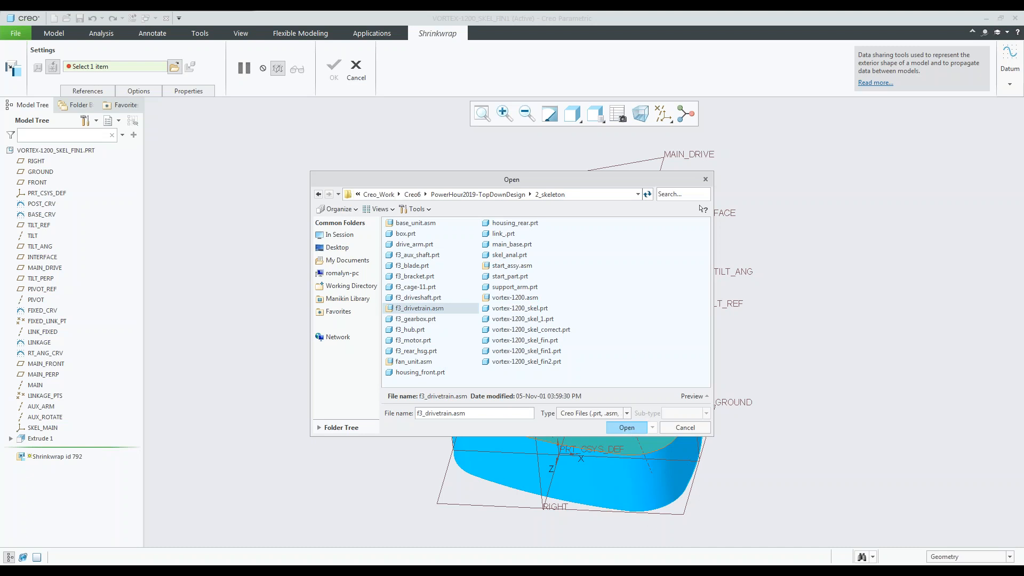
Place the drivetrain by aligning its DT_MAIN coordinate system with the skeleton's SKEL_MAIN, and complete the Outer Shell Shrinkwrap.
{"action": "left_click_drag", "start_coordinate": [963, 24], "coordinate": [889, 123]}
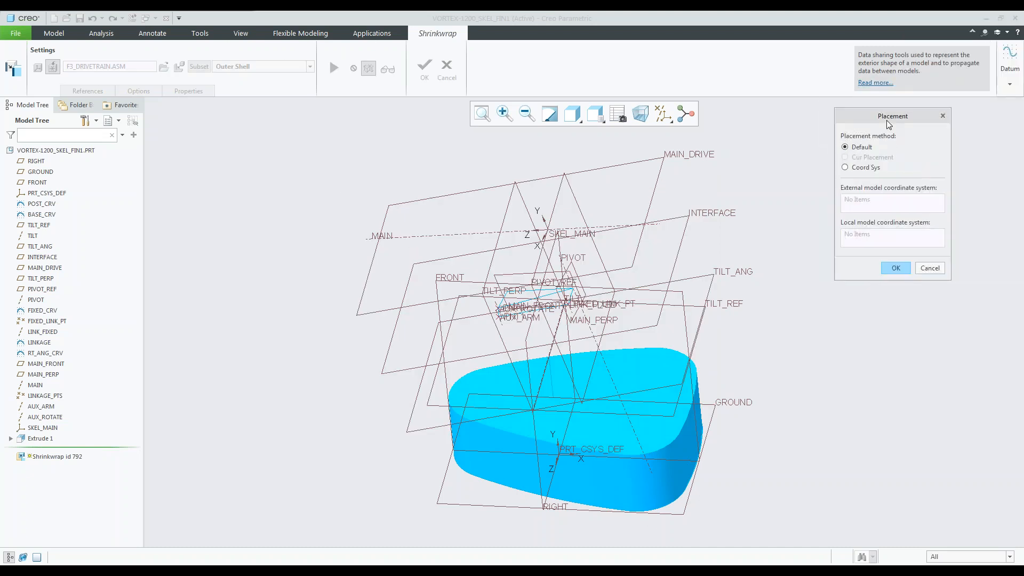
{"action": "left_click", "coordinate": [845, 168]}
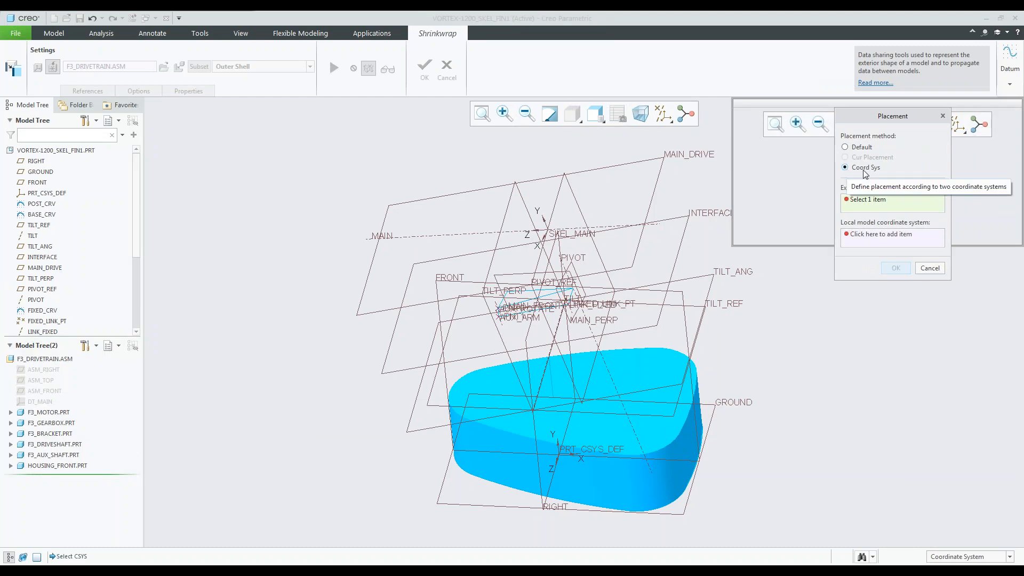
{"action": "left_click_drag", "start_coordinate": [894, 118], "coordinate": [799, 298]}
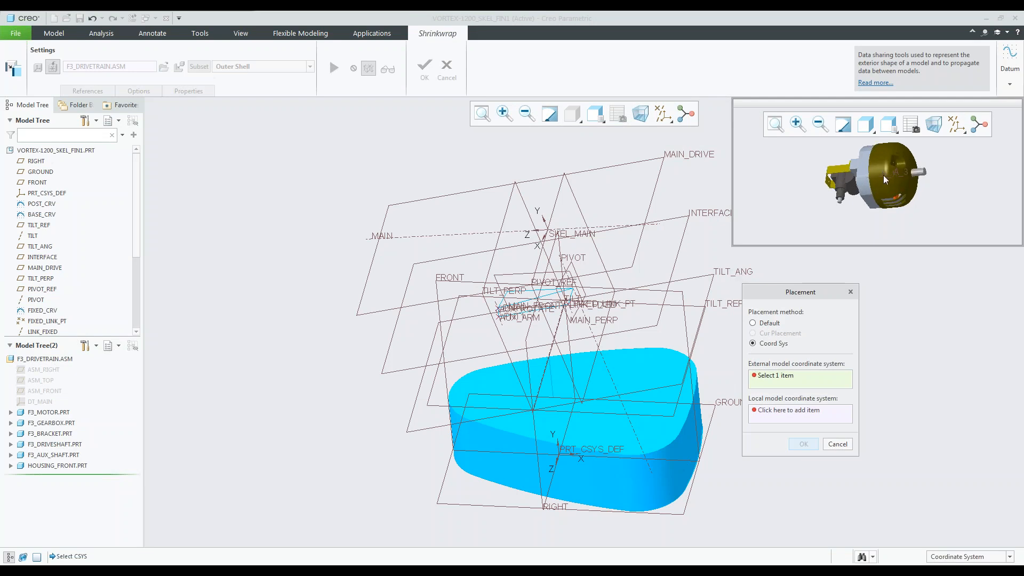
{"action": "scroll", "coordinate": [886, 179], "scroll_direction": "up", "scroll_amount": 5}
{"action": "scroll", "coordinate": [891, 173], "scroll_direction": "down", "scroll_amount": 3}
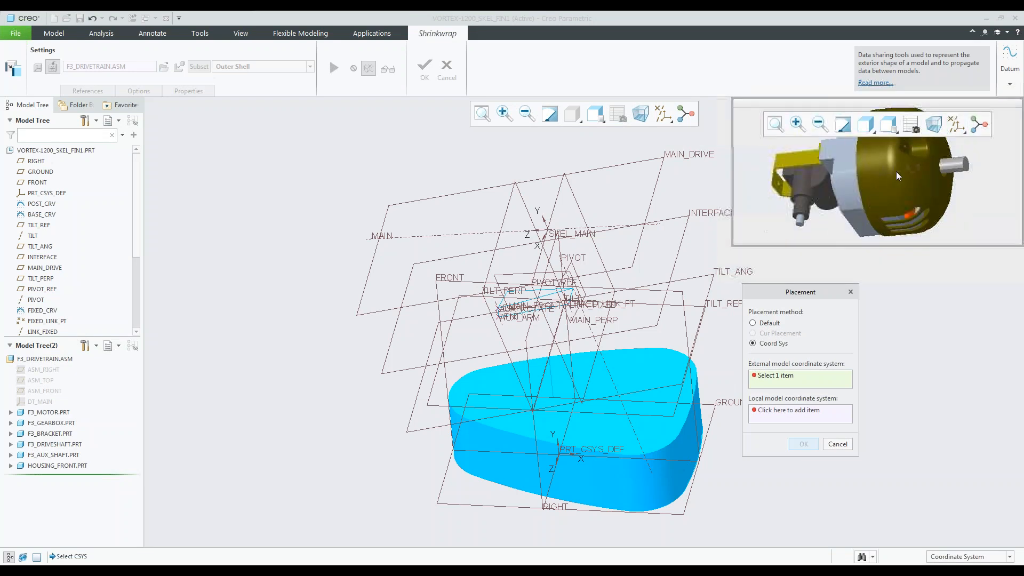
{"action": "left_click", "coordinate": [43, 403]}
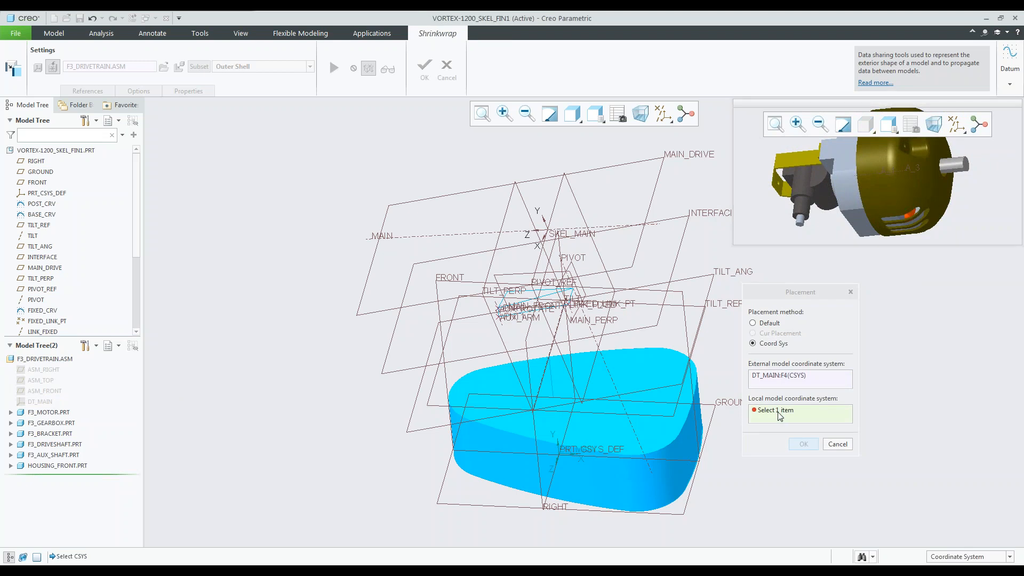
{"action": "middle_click_drag", "start_coordinate": [538, 285], "coordinate": [555, 256]}
{"action": "scroll", "coordinate": [554, 258], "scroll_direction": "up", "scroll_amount": 5}
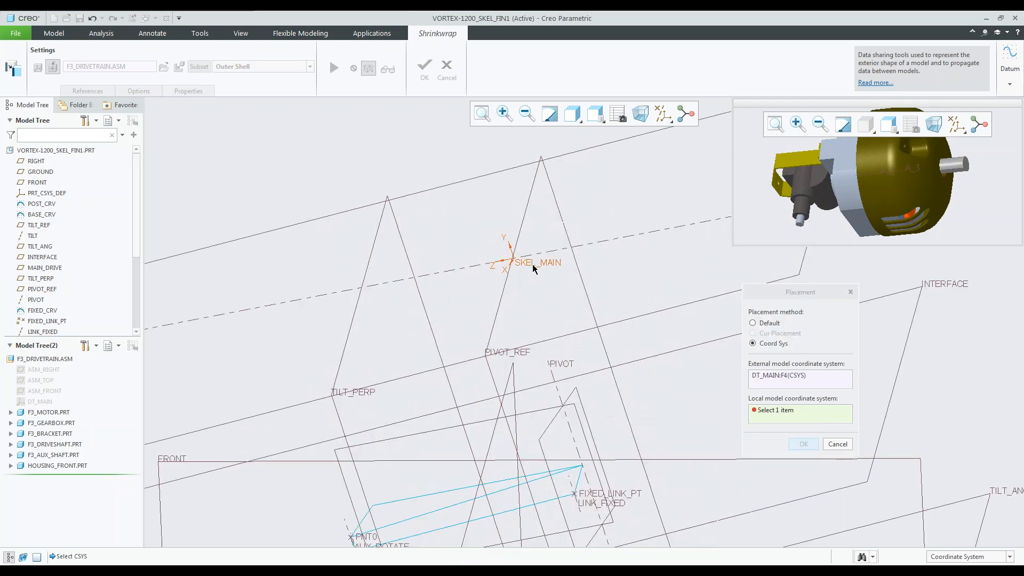
{"action": "left_click", "coordinate": [549, 266]}
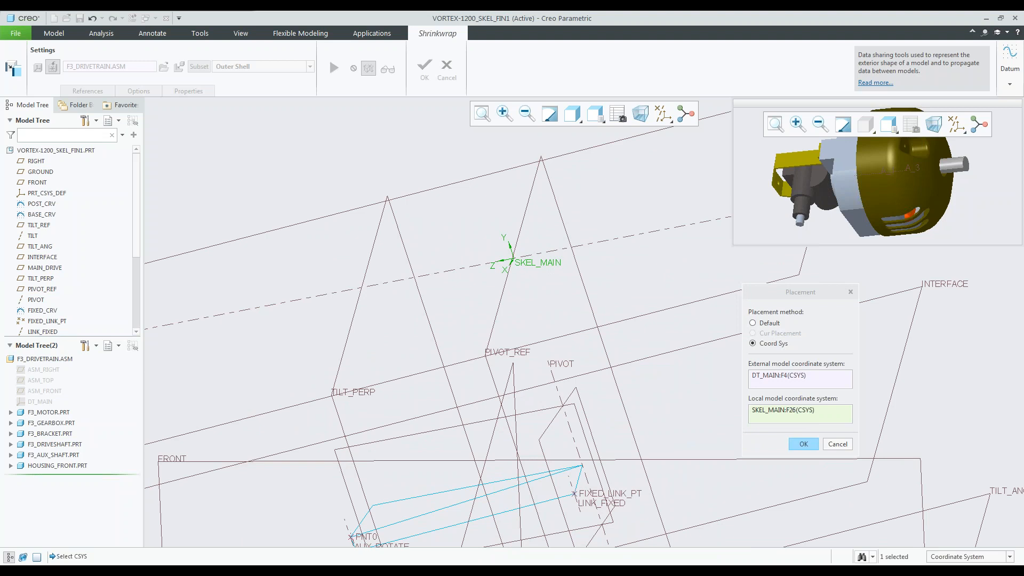
{"action": "left_click", "coordinate": [810, 445]}
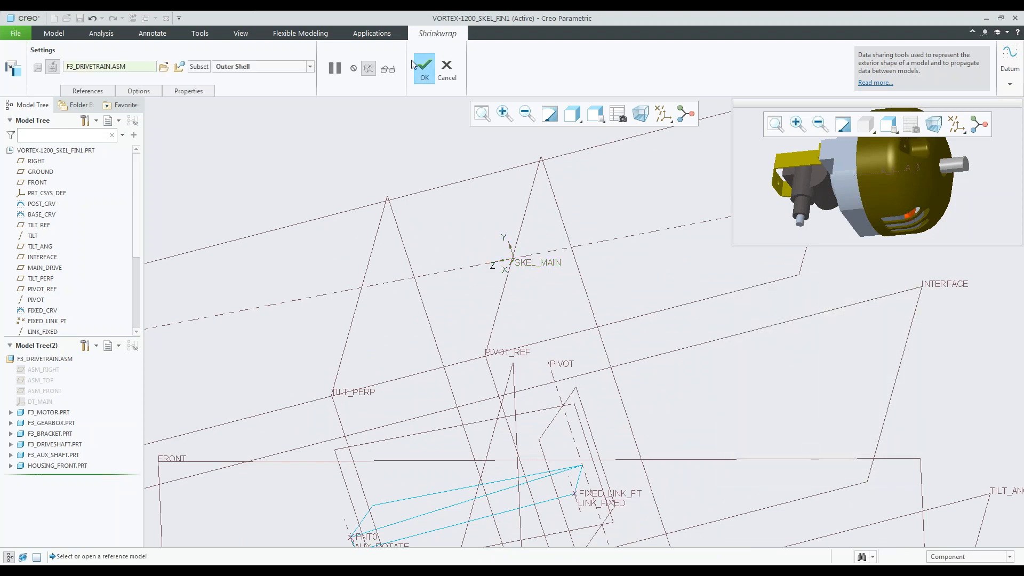
{"action": "left_click", "coordinate": [424, 69]}
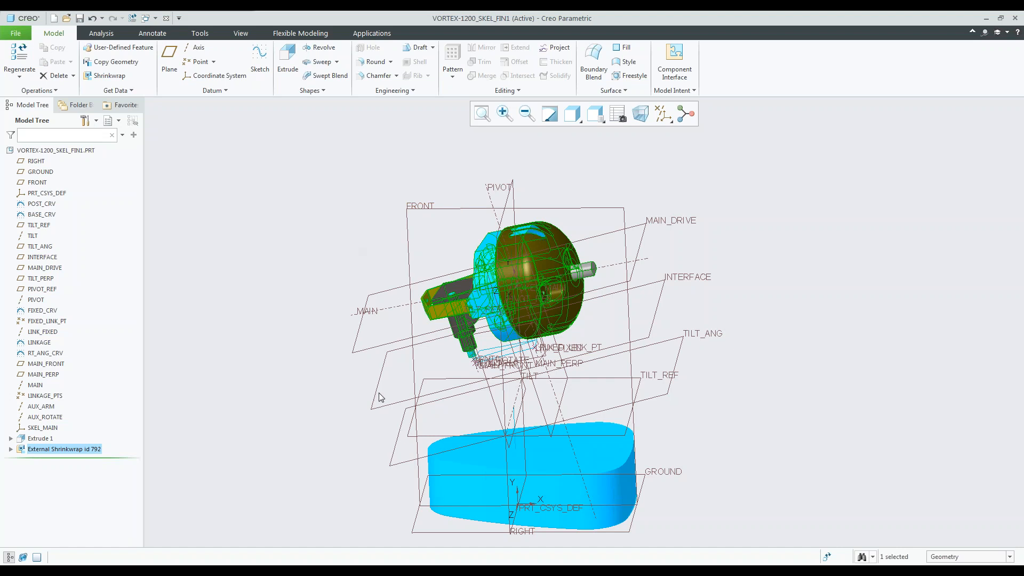
{"action": "left_click", "coordinate": [313, 202]}
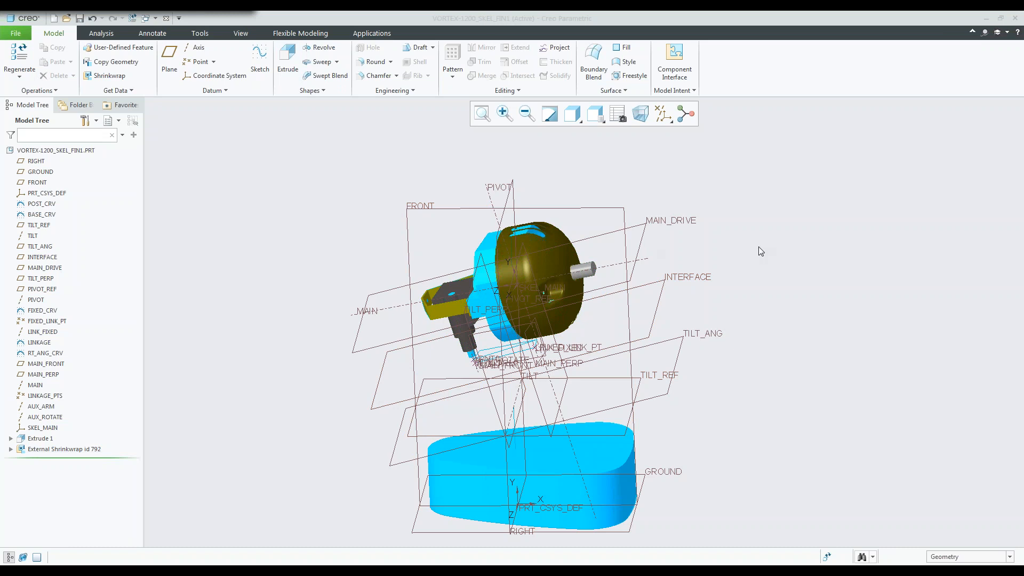
Start an Extrude sketch on the driveshaft's end face, using the INTERFACE plane as sketch reference and Top orientation reference.
{"action": "middle_click_drag", "start_coordinate": [597, 308], "coordinate": [622, 280]}
{"action": "scroll", "coordinate": [621, 279], "scroll_direction": "down", "scroll_amount": 5}
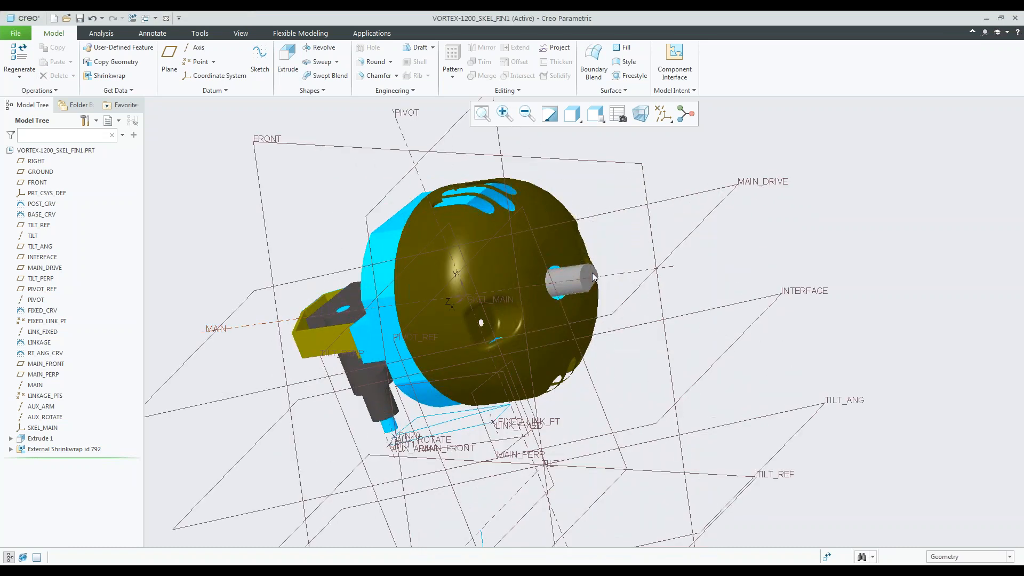
{"action": "left_click", "coordinate": [592, 277]}
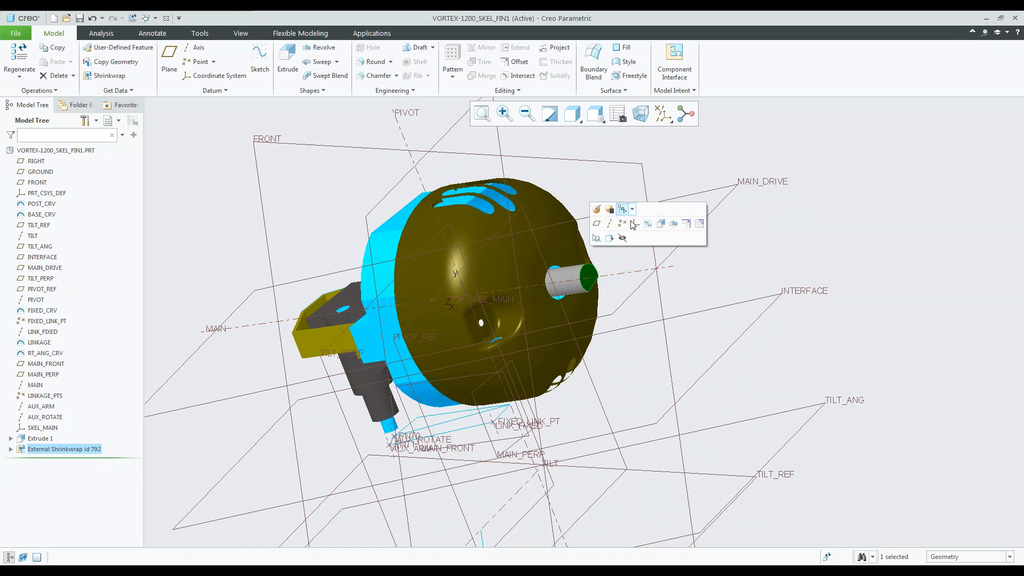
{"action": "left_click", "coordinate": [661, 223]}
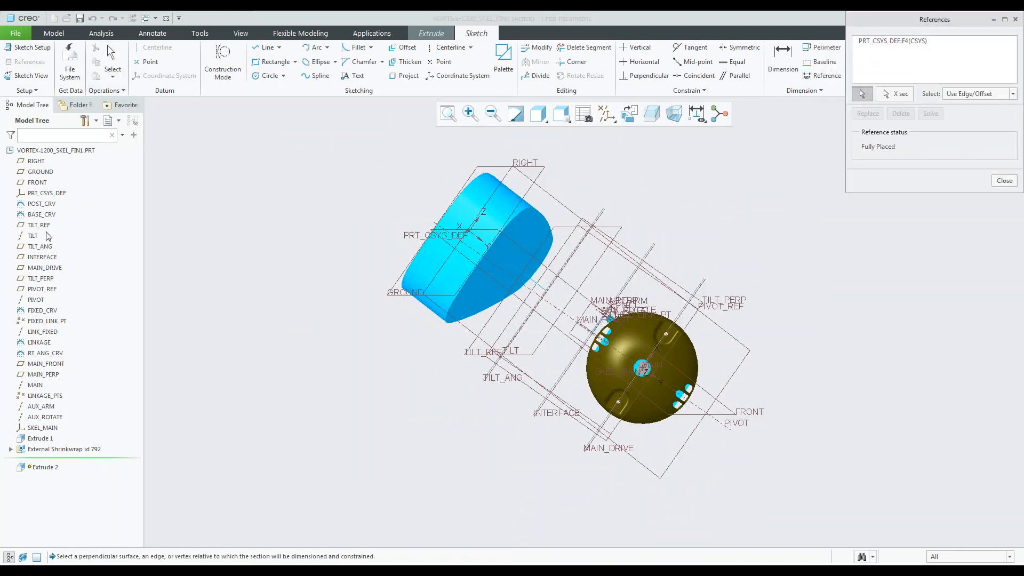
{"action": "left_click", "coordinate": [42, 257]}
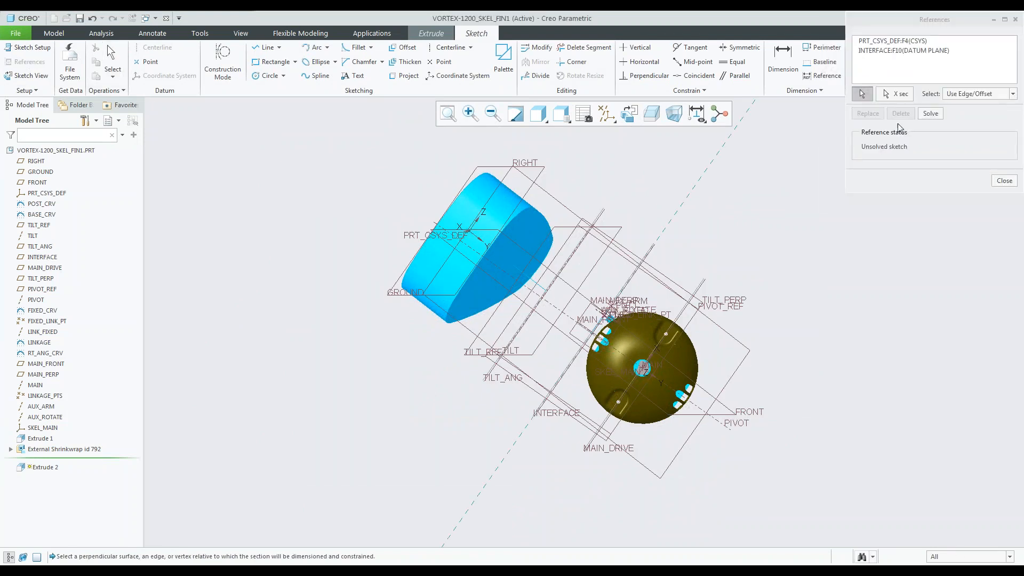
{"action": "left_click", "coordinate": [1004, 181]}
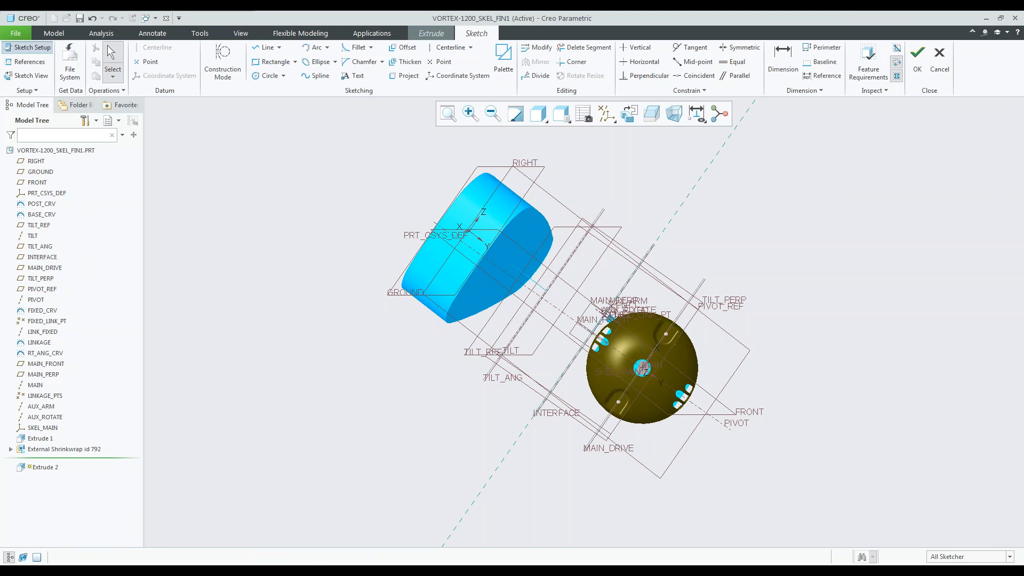
{"action": "left_click", "coordinate": [30, 47]}
{"action": "left_click", "coordinate": [44, 257]}
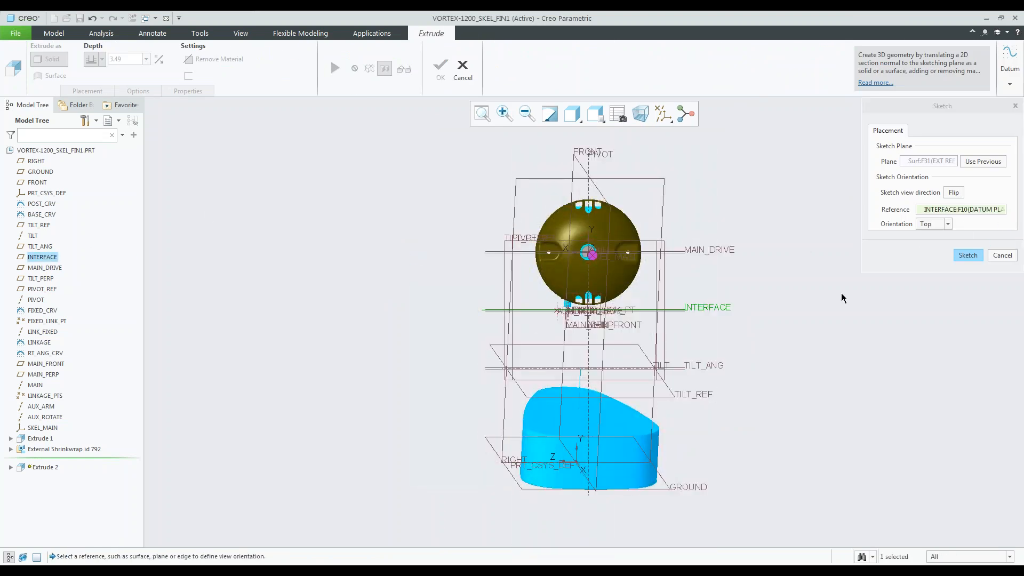
{"action": "left_click", "coordinate": [972, 256]}
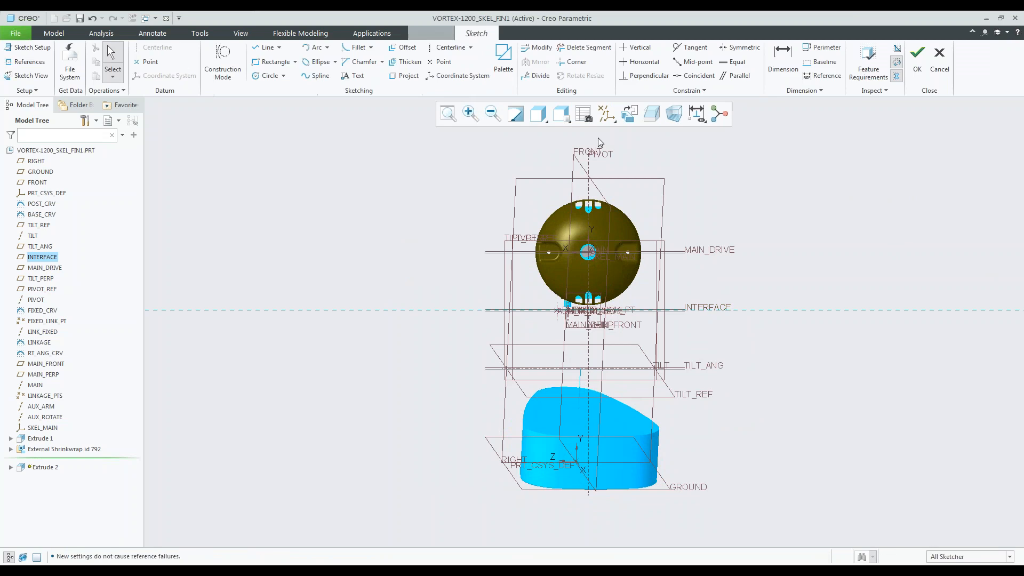
{"action": "left_click", "coordinate": [630, 113]}
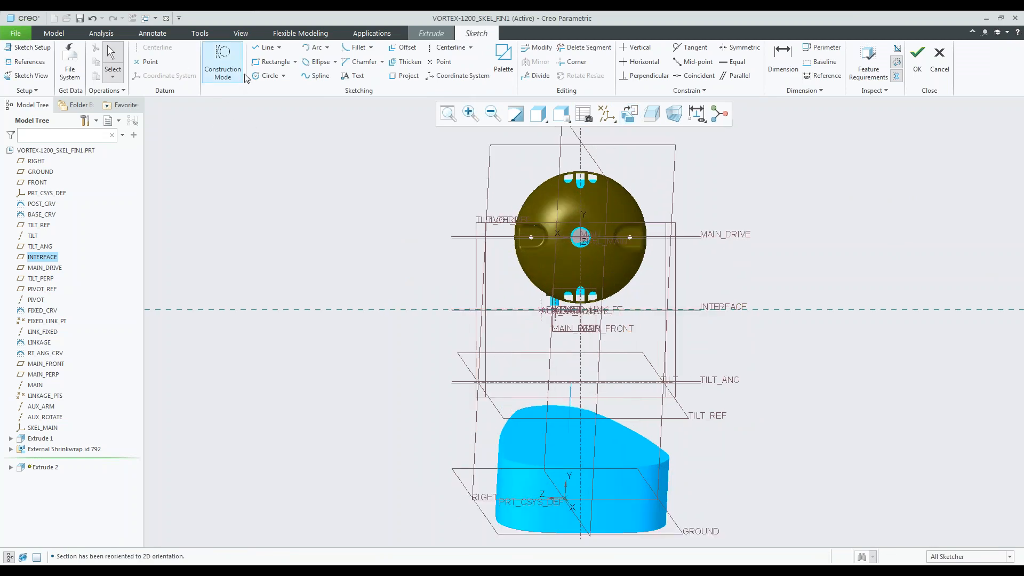
Sketch a circle of diameter 11 centred on the driveshaft axis and finish the extrude's sketch.
{"action": "left_click", "coordinate": [266, 76]}
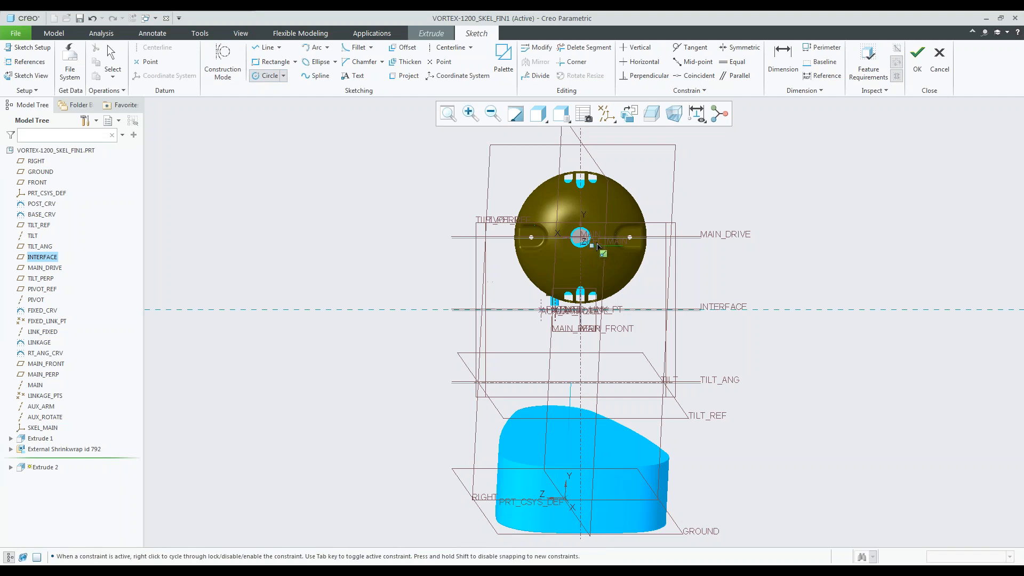
{"action": "scroll", "coordinate": [592, 241], "scroll_direction": "up", "scroll_amount": 5}
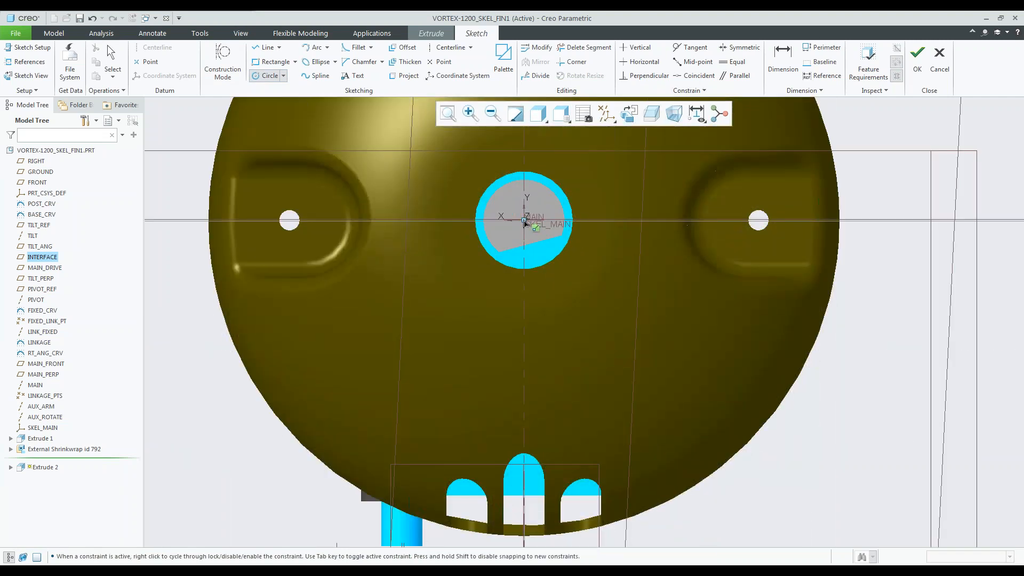
{"action": "scroll", "coordinate": [569, 264], "scroll_direction": "down", "scroll_amount": 5}
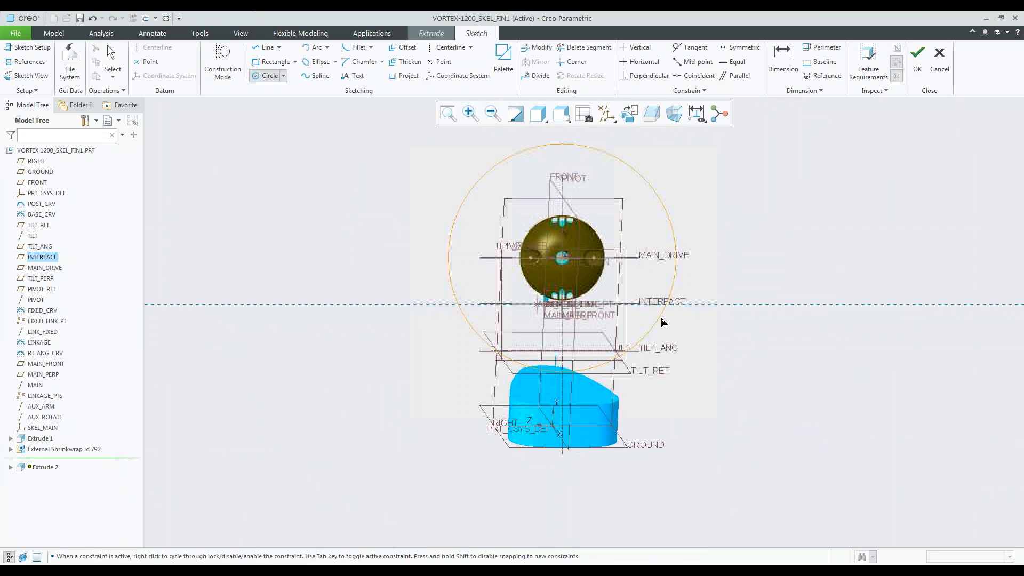
{"action": "left_click", "coordinate": [685, 323]}
{"action": "middle_click", "coordinate": [685, 323]}
{"action": "double_click", "coordinate": [414, 141]}
{"action": "type", "text": "11"}
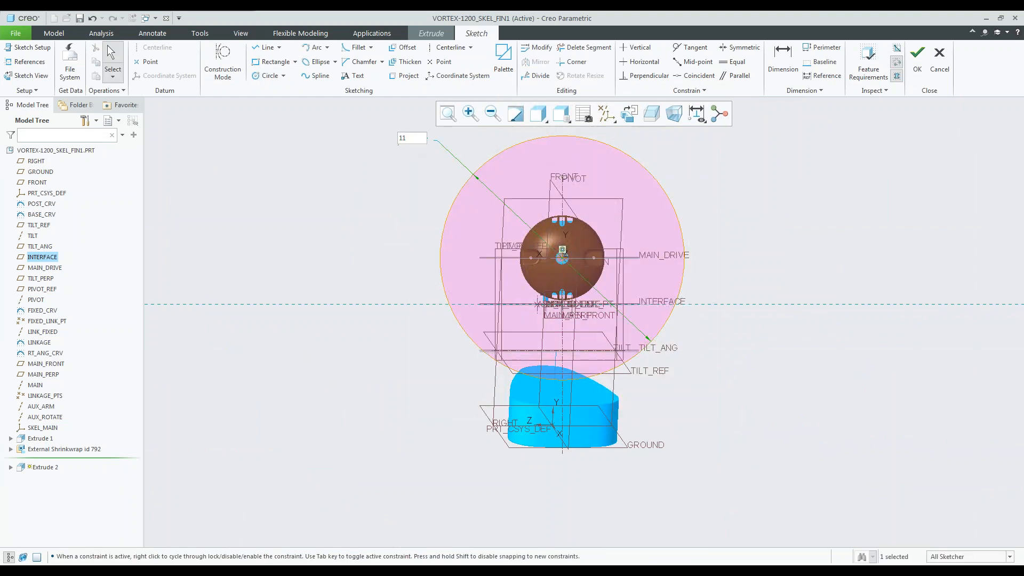
{"action": "key", "text": "Return"}
{"action": "middle_click_drag", "start_coordinate": [419, 235], "coordinate": [480, 259]}
{"action": "scroll", "coordinate": [662, 520], "scroll_direction": "up", "scroll_amount": 1}
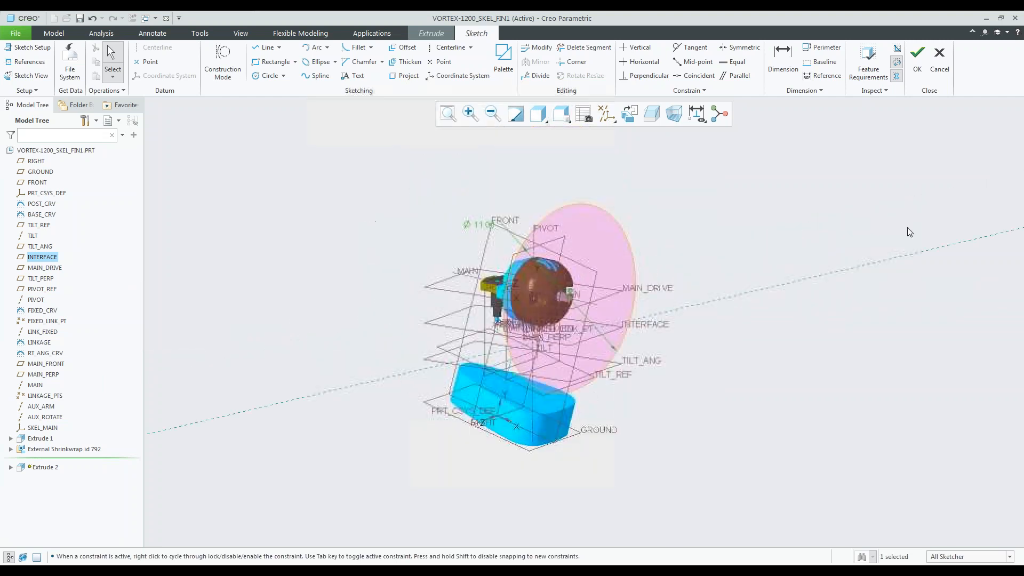
{"action": "left_click", "coordinate": [913, 69]}
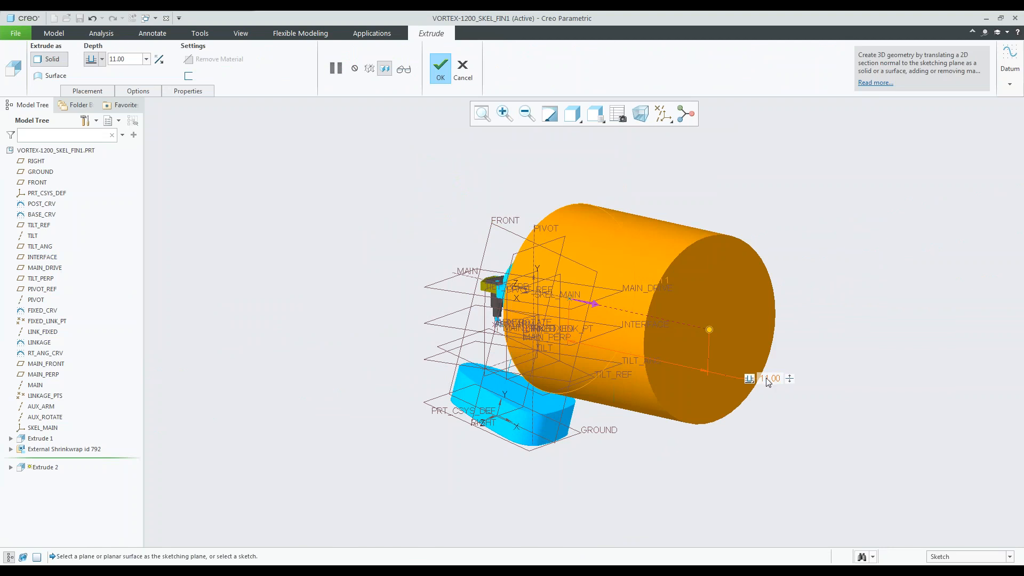
Set the circular extrude's depth to 1.375, make it a surface instead of a solid, and complete the feature.
{"action": "type", "text": "1"}
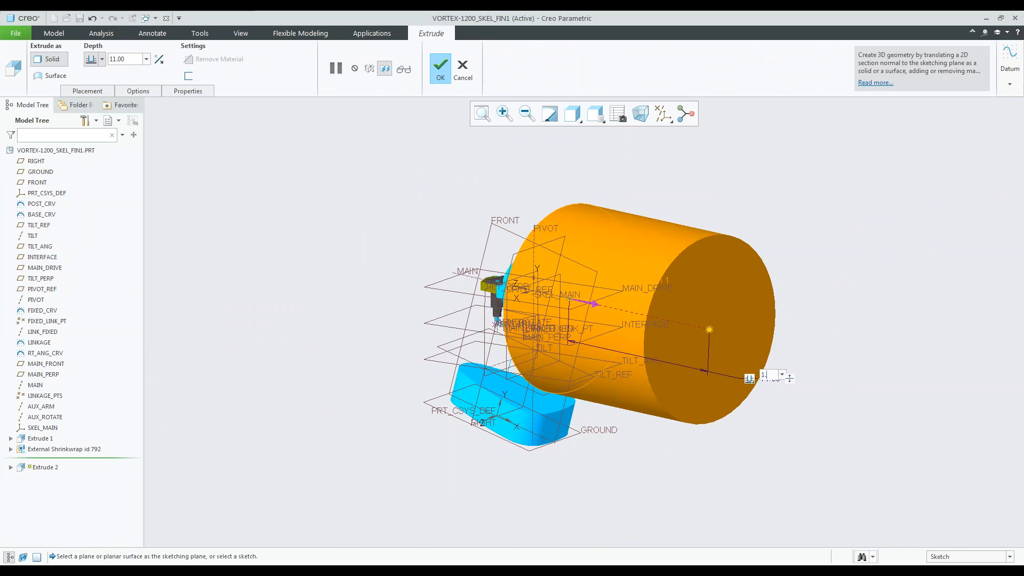
{"action": "type", "text": ".375"}
{"action": "key", "text": "Return"}
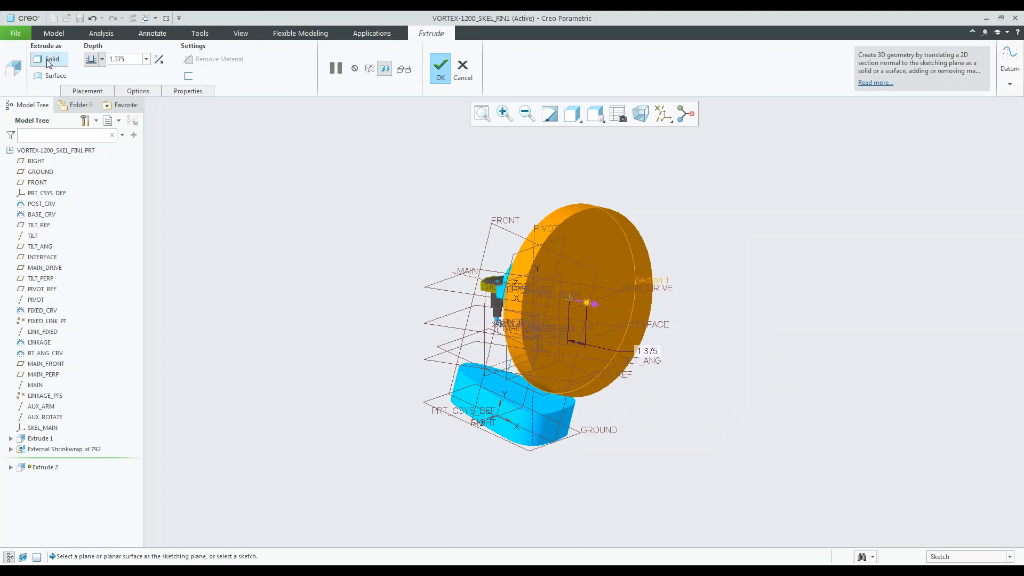
{"action": "scroll", "coordinate": [528, 251], "scroll_direction": "up", "scroll_amount": 2}
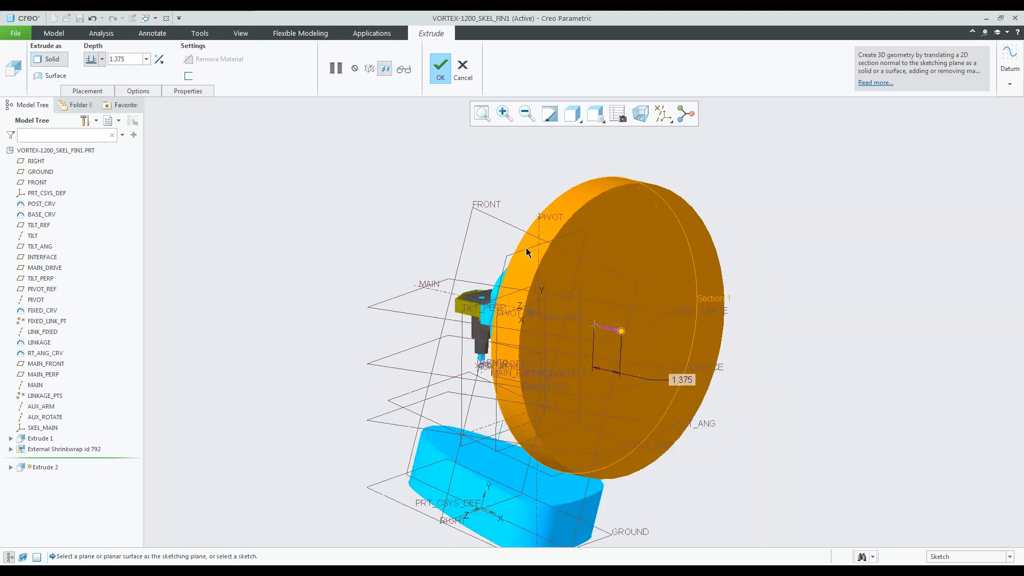
{"action": "left_click", "coordinate": [52, 78]}
{"action": "middle_click_drag", "start_coordinate": [450, 216], "coordinate": [373, 191]}
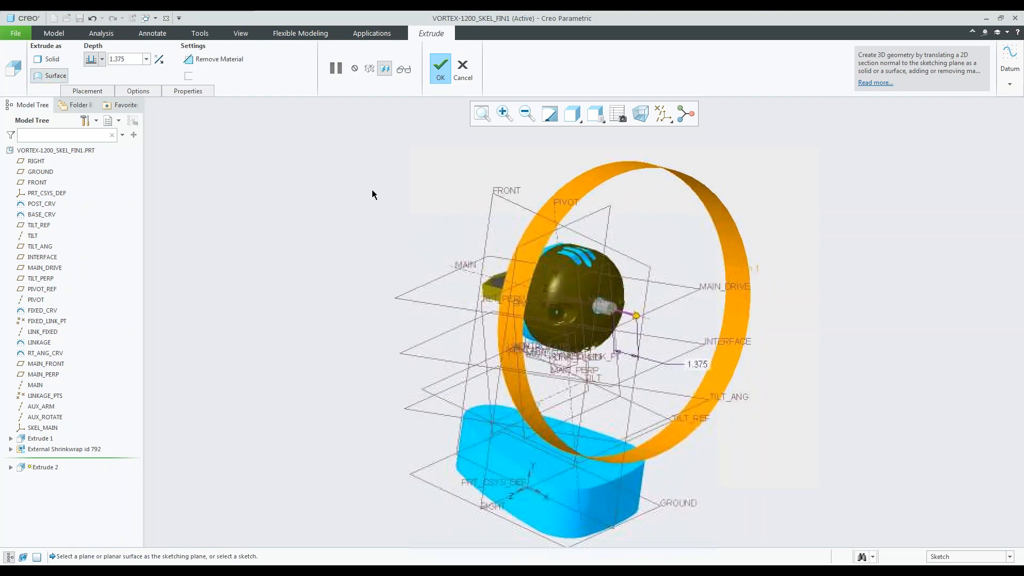
{"action": "left_click", "coordinate": [443, 69]}
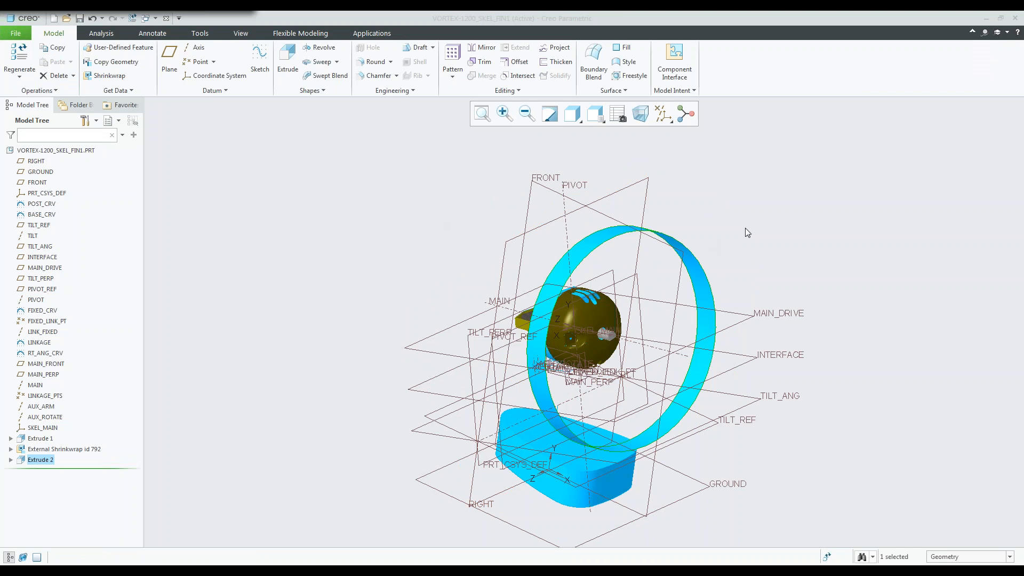
{"action": "left_click", "coordinate": [248, 219]}
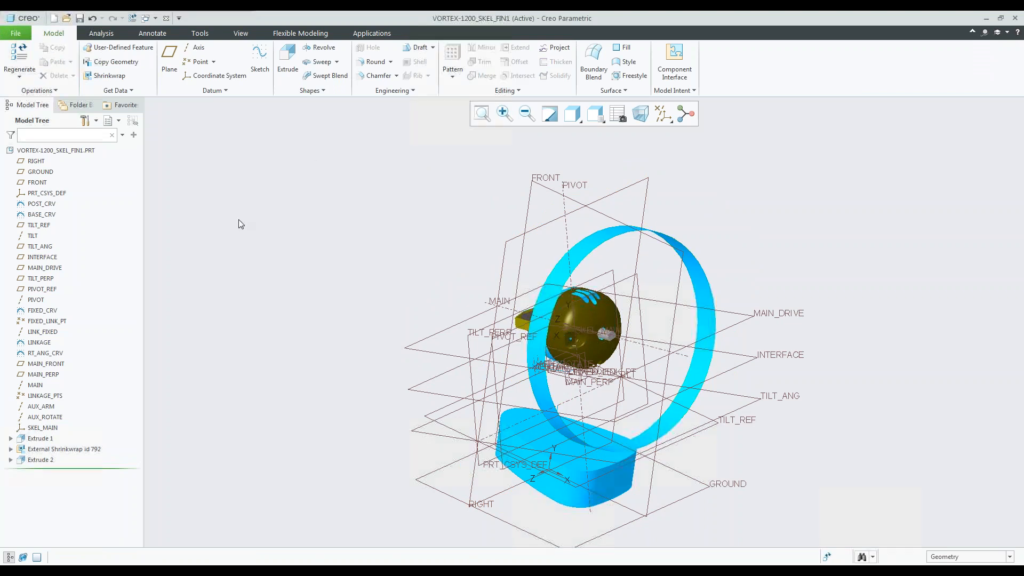
Switch to the VORTEX-1200_START assembly window.
{"action": "left_click", "coordinate": [184, 12]}
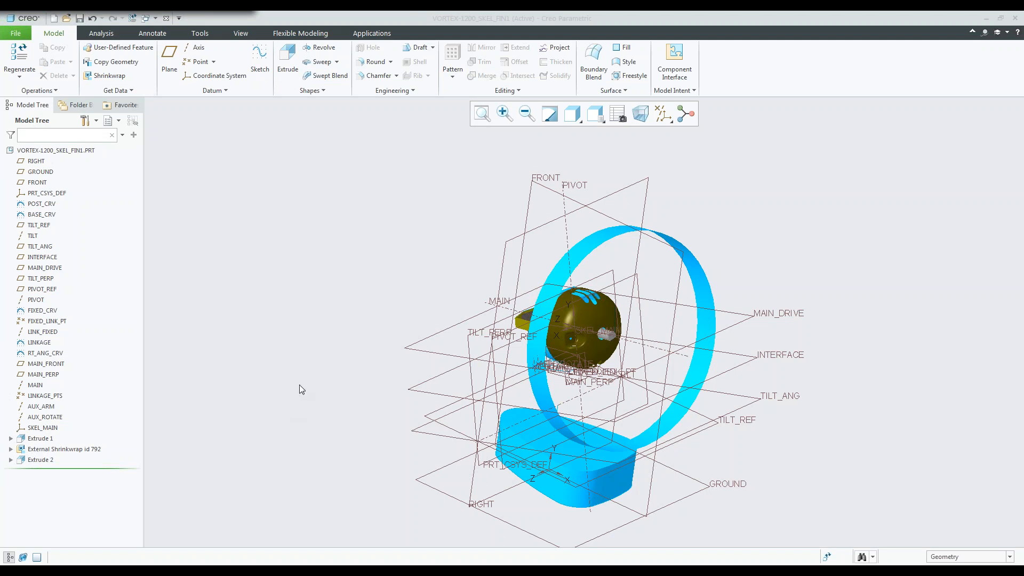
{"action": "mouse_move", "coordinate": [446, 542]}
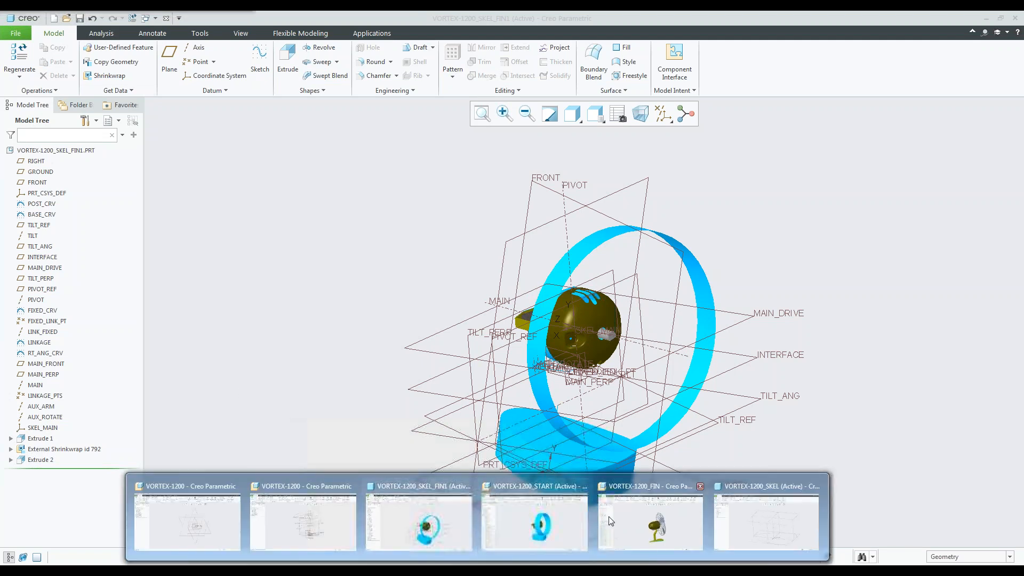
{"action": "left_click", "coordinate": [542, 533]}
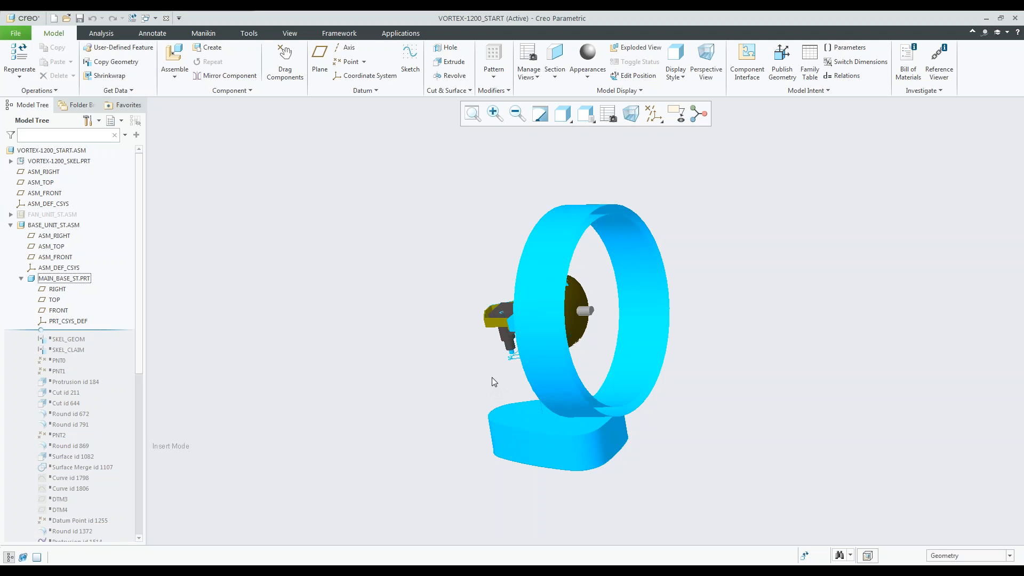
Examine the skeleton's fan ring, drivetrain, base volume and small ring-shaped pivot surface from several angles.
{"action": "mouse_move", "coordinate": [498, 384]}
{"action": "middle_mouse_down"}
{"action": "mouse_move", "coordinate": [469, 358]}
{"action": "mouse_move", "coordinate": [536, 400]}
{"action": "middle_mouse_up"}
{"action": "scroll", "coordinate": [536, 400], "scroll_direction": "up", "scroll_amount": 3}
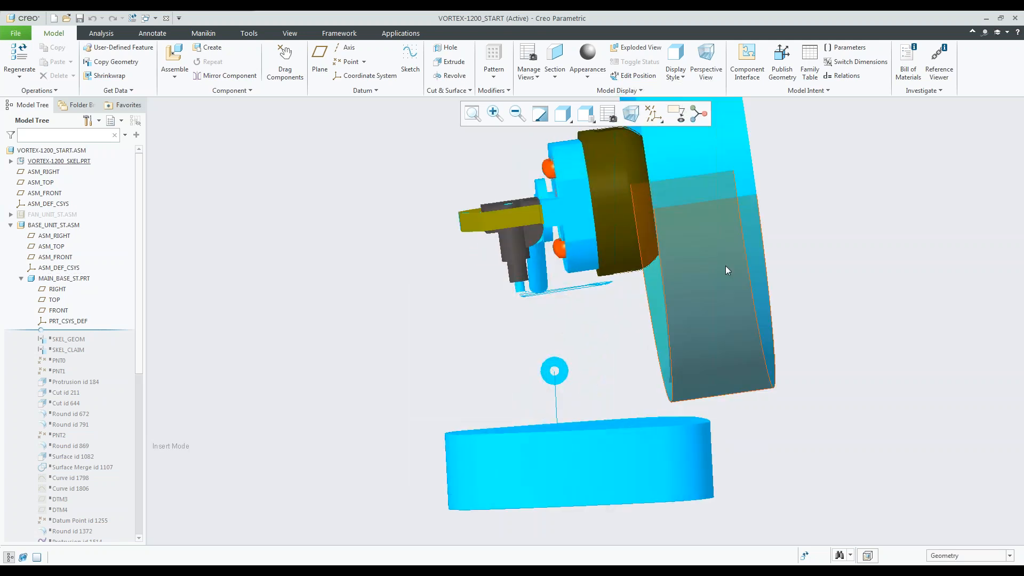
{"action": "middle_click_drag", "start_coordinate": [709, 245], "coordinate": [699, 210]}
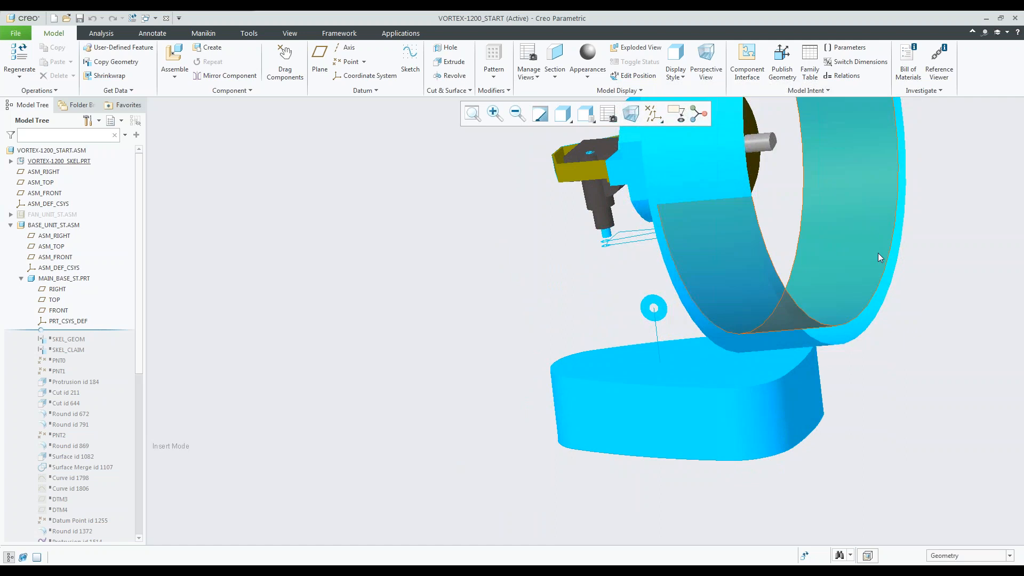
{"action": "scroll", "coordinate": [665, 279], "scroll_direction": "up", "scroll_amount": 4}
{"action": "middle_click_drag", "start_coordinate": [626, 405], "coordinate": [494, 411]}
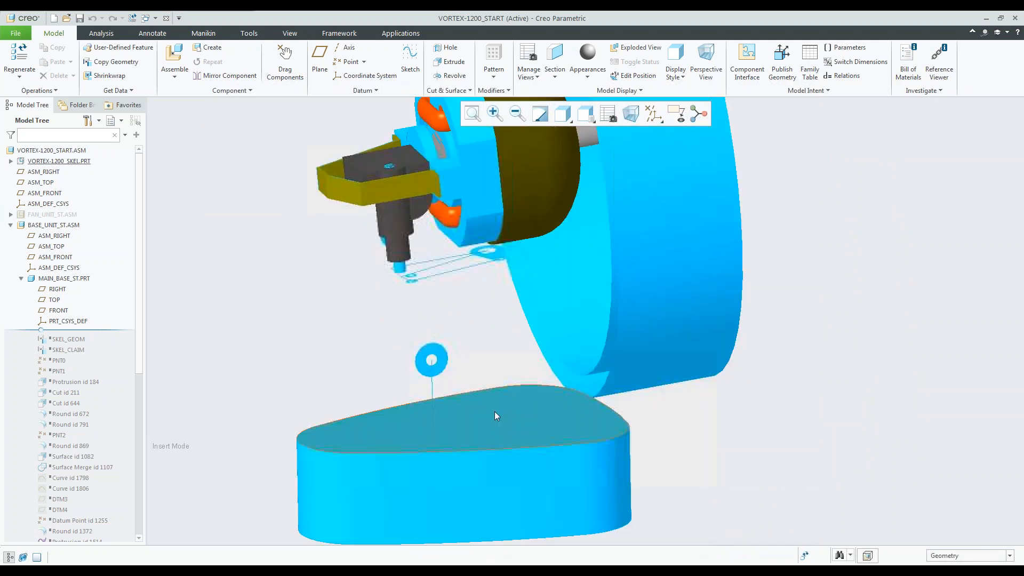
{"action": "scroll", "coordinate": [427, 367], "scroll_direction": "up", "scroll_amount": 4}
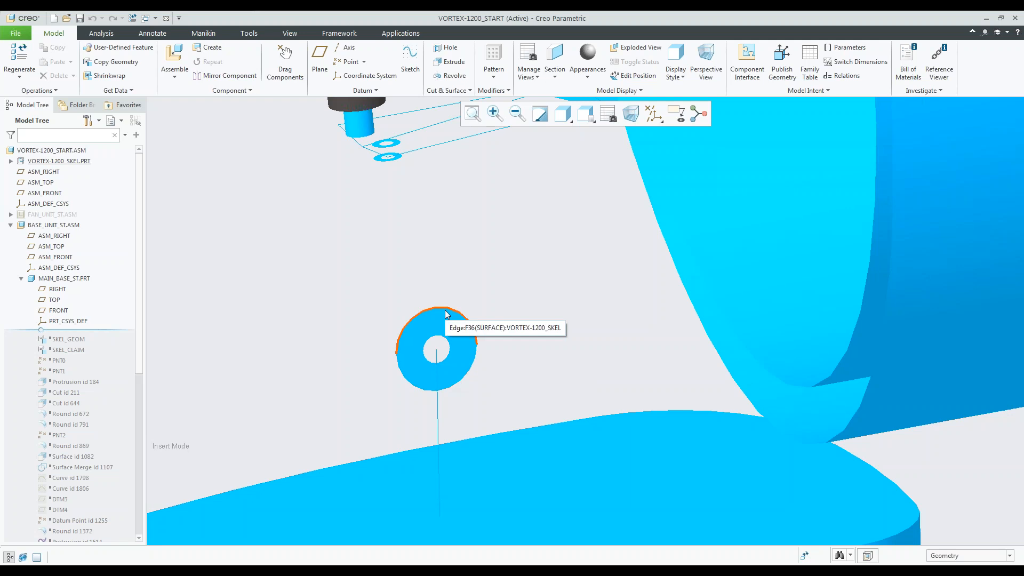
{"action": "scroll", "coordinate": [447, 314], "scroll_direction": "down", "scroll_amount": 3}
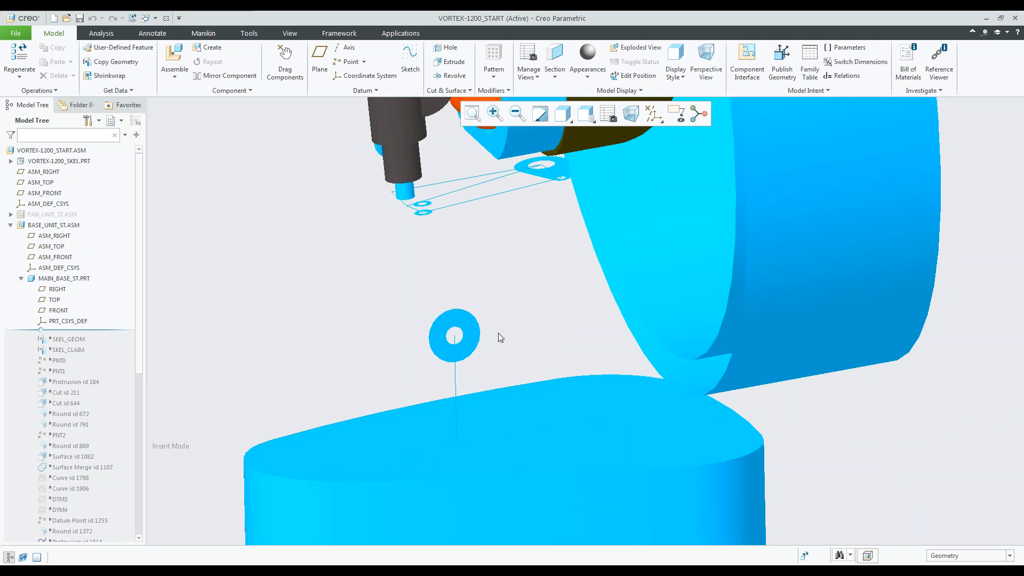
{"action": "scroll", "coordinate": [498, 334], "scroll_direction": "down", "scroll_amount": 1}
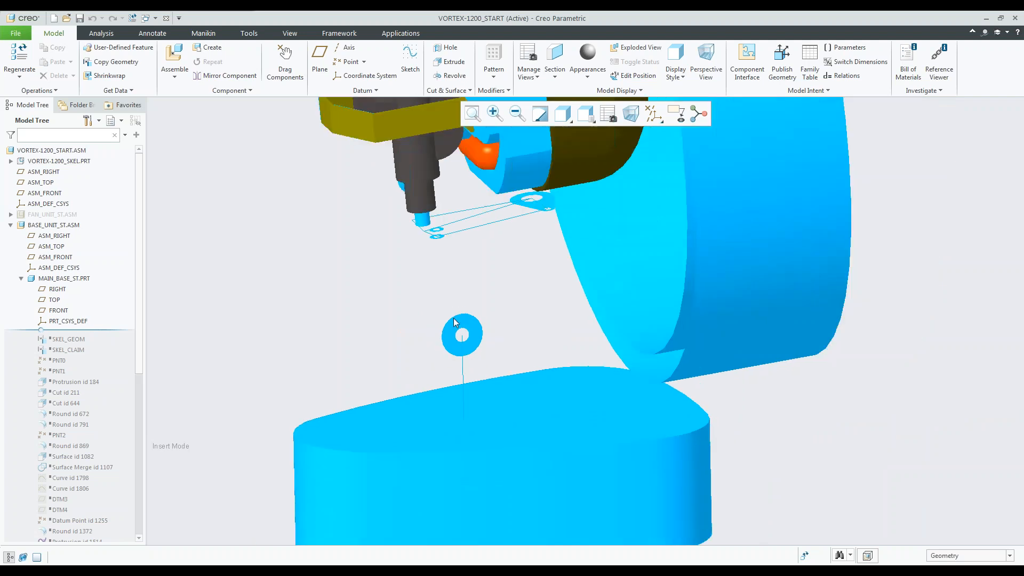
Open MAIN_BASE_ST.PRT from the assembly in its own window and maximize that window.
{"action": "left_click", "coordinate": [68, 282]}
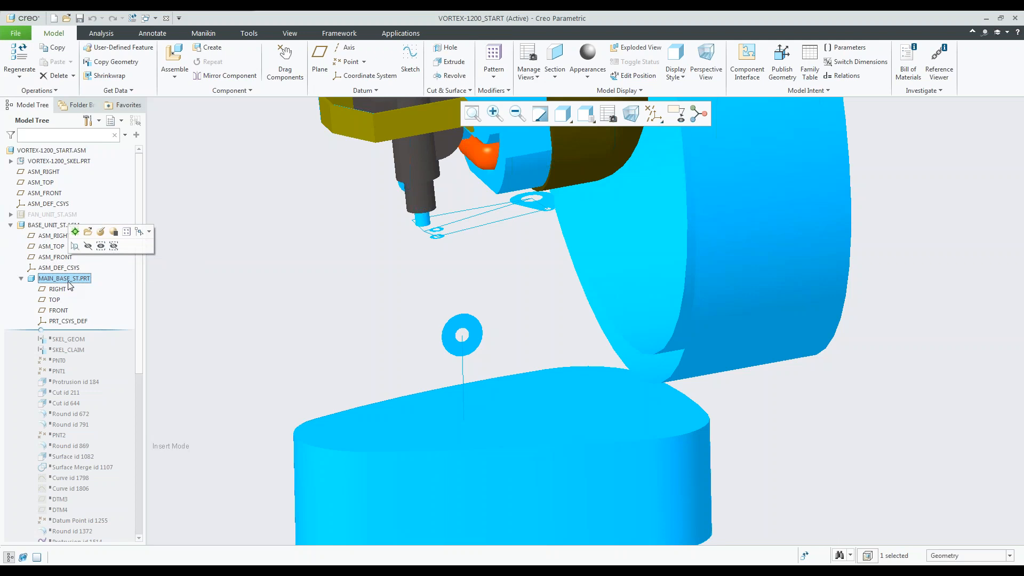
{"action": "left_click", "coordinate": [88, 233]}
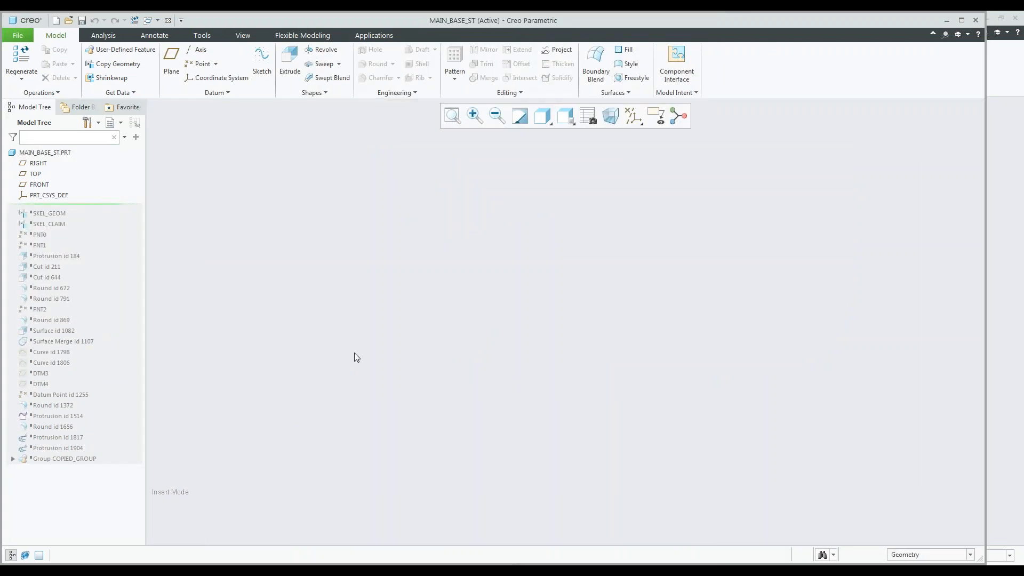
{"action": "left_click", "coordinate": [962, 21]}
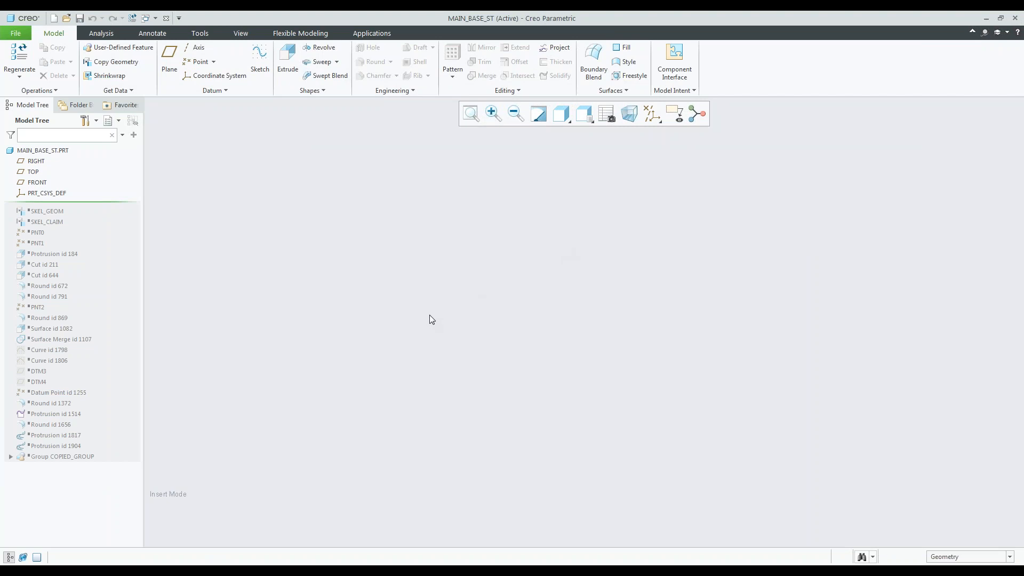
Start a Copy Geometry feature with vortex-1200_skel.prt as its external reference model, using Default placement.
{"action": "left_click", "coordinate": [135, 66]}
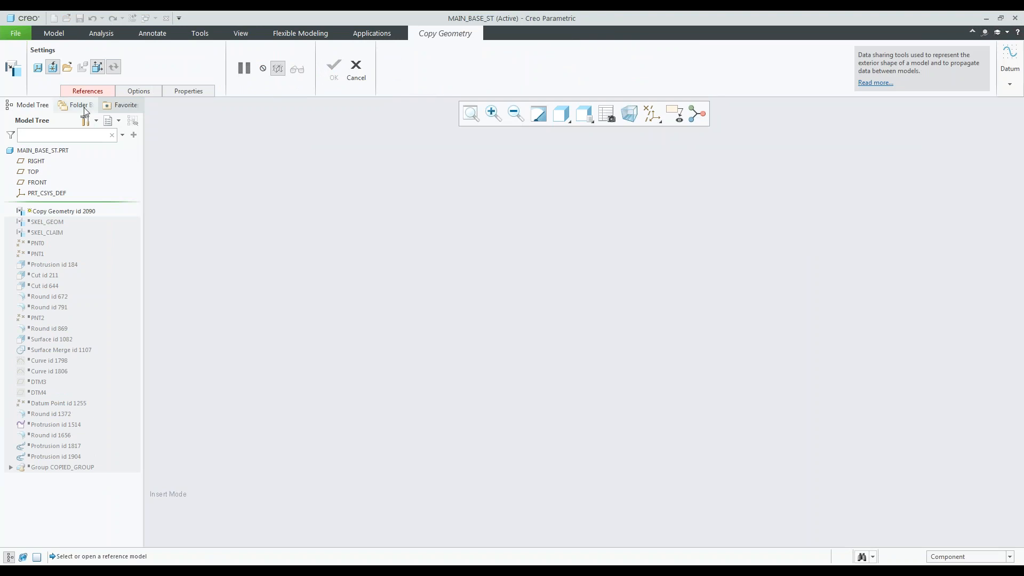
{"action": "left_click", "coordinate": [91, 92]}
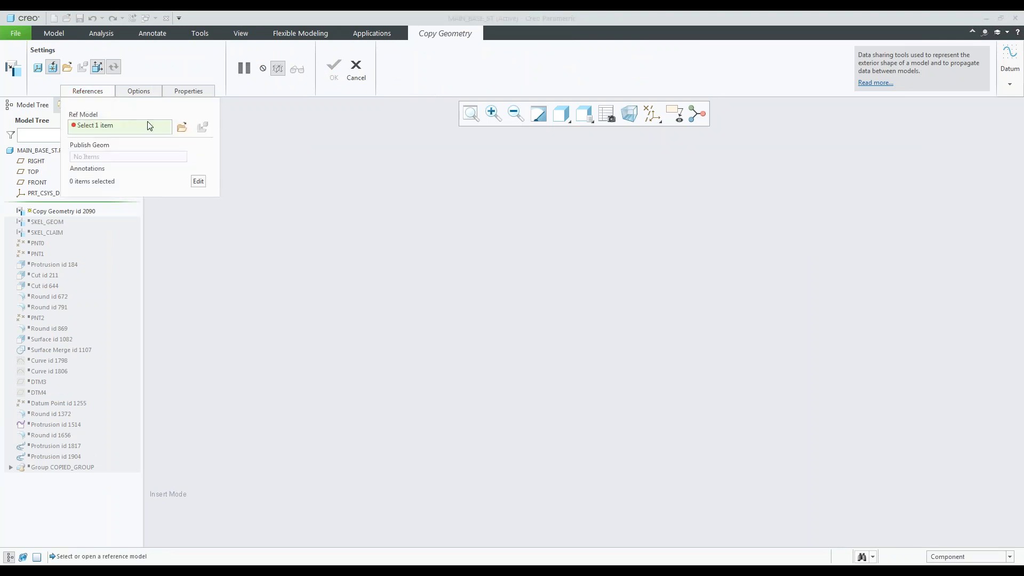
{"action": "left_click", "coordinate": [183, 128]}
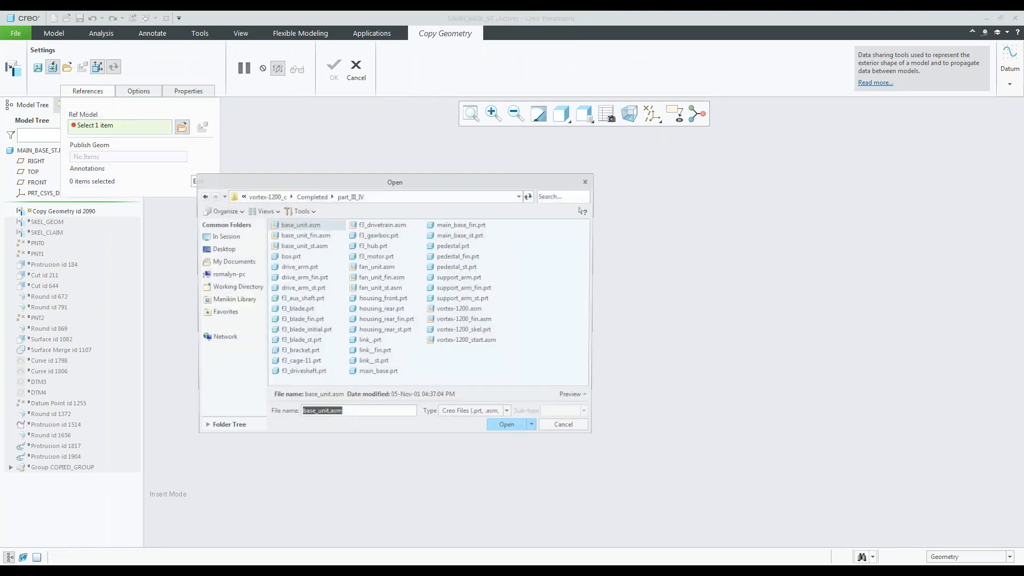
{"action": "left_click", "coordinate": [478, 333]}
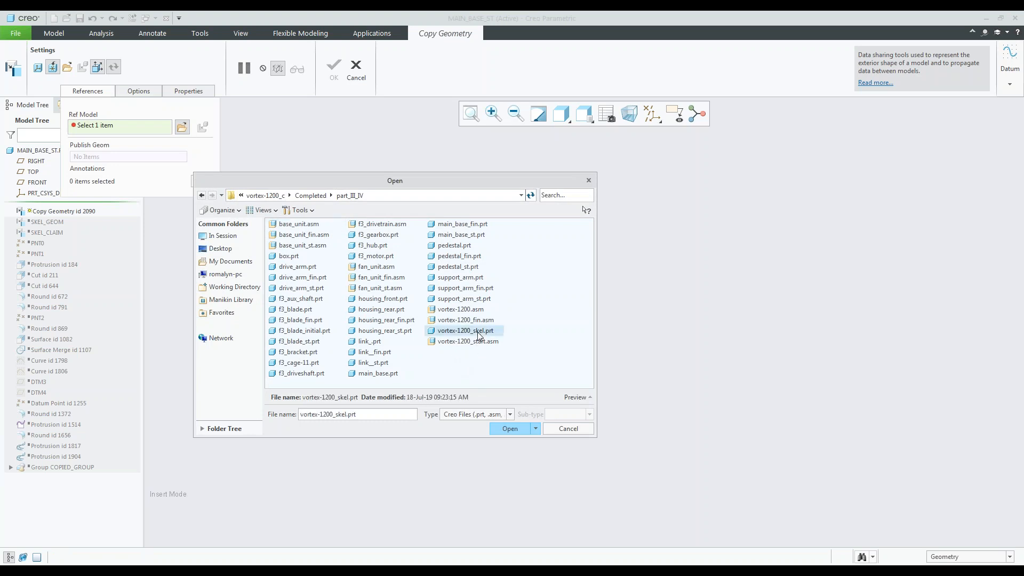
{"action": "left_click", "coordinate": [510, 429]}
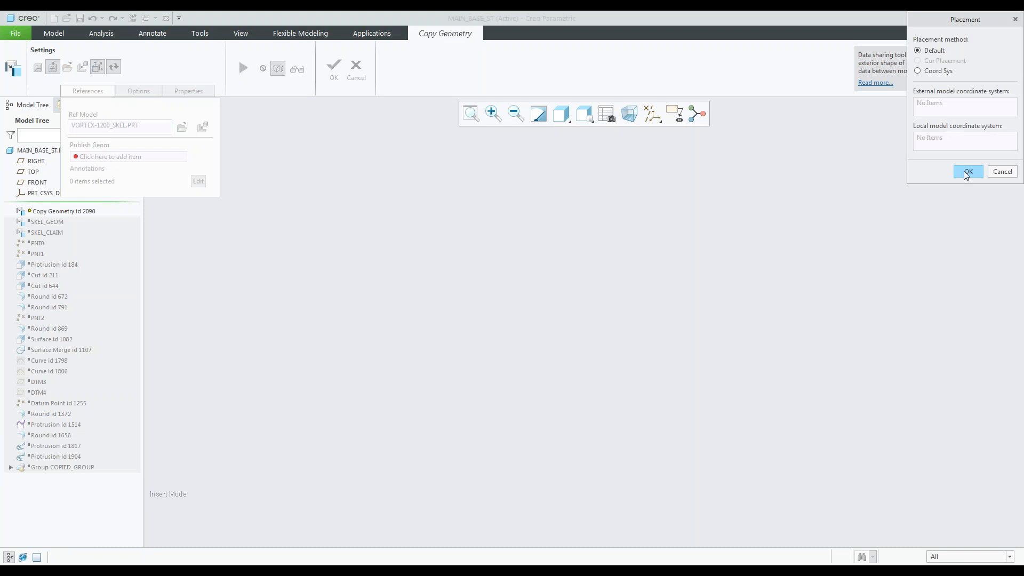
{"action": "left_click", "coordinate": [967, 171]}
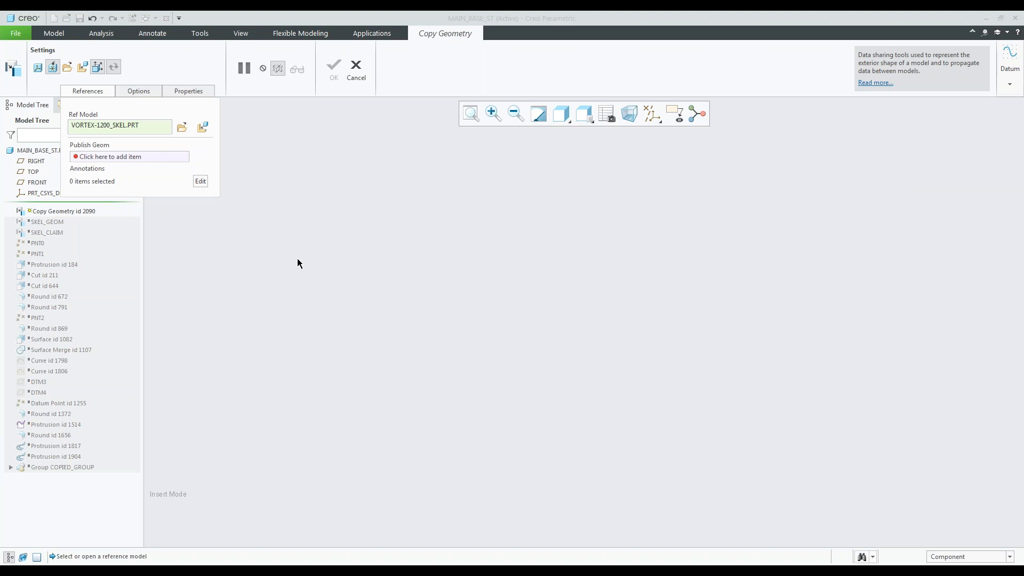
Turn off the published-geometry-only restriction and add the small ring-shaped surface above the base to the copied surface sets.
{"action": "left_click", "coordinate": [97, 67]}
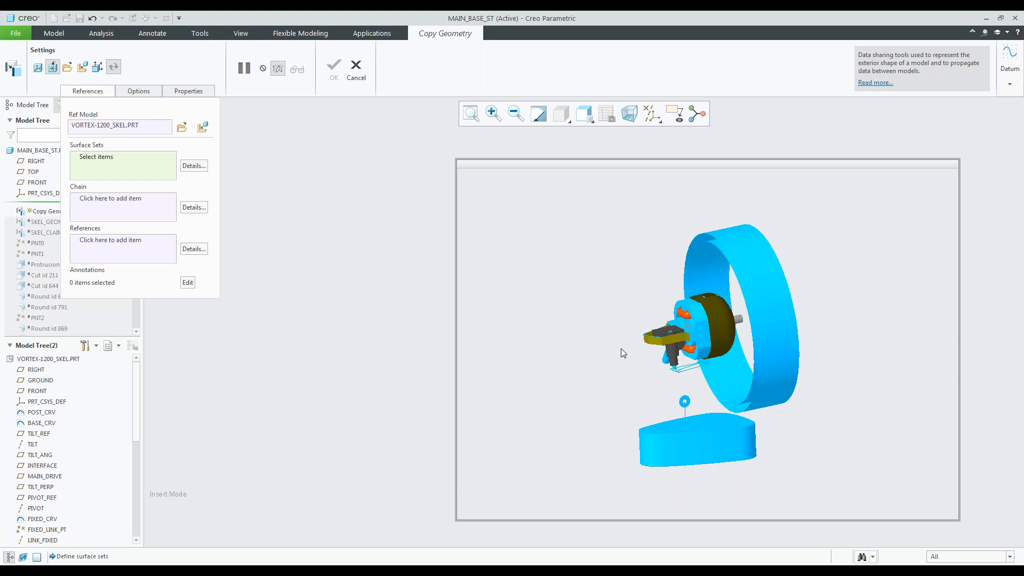
{"action": "scroll", "coordinate": [686, 414], "scroll_direction": "down", "scroll_amount": 5}
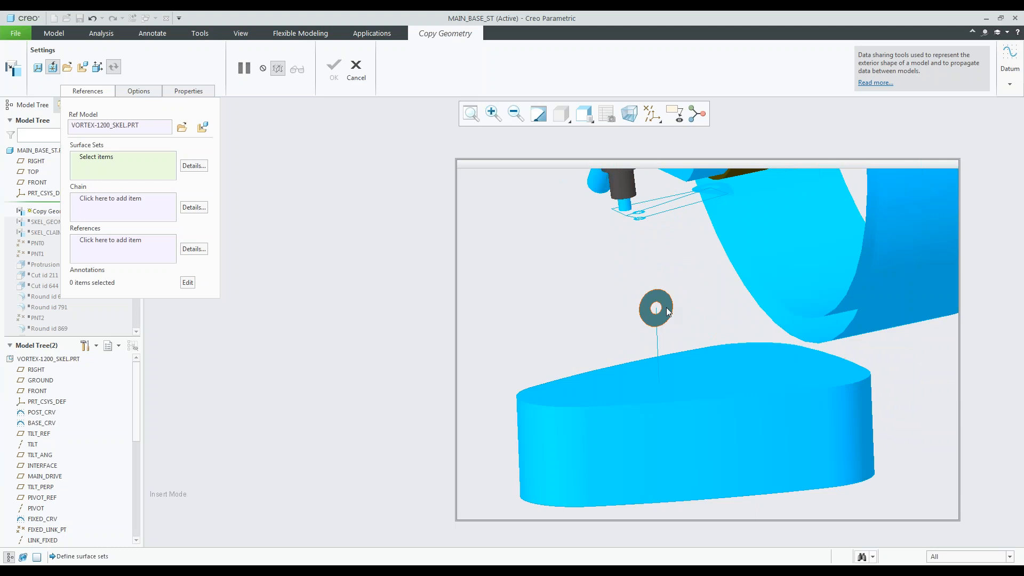
{"action": "left_click", "coordinate": [667, 311]}
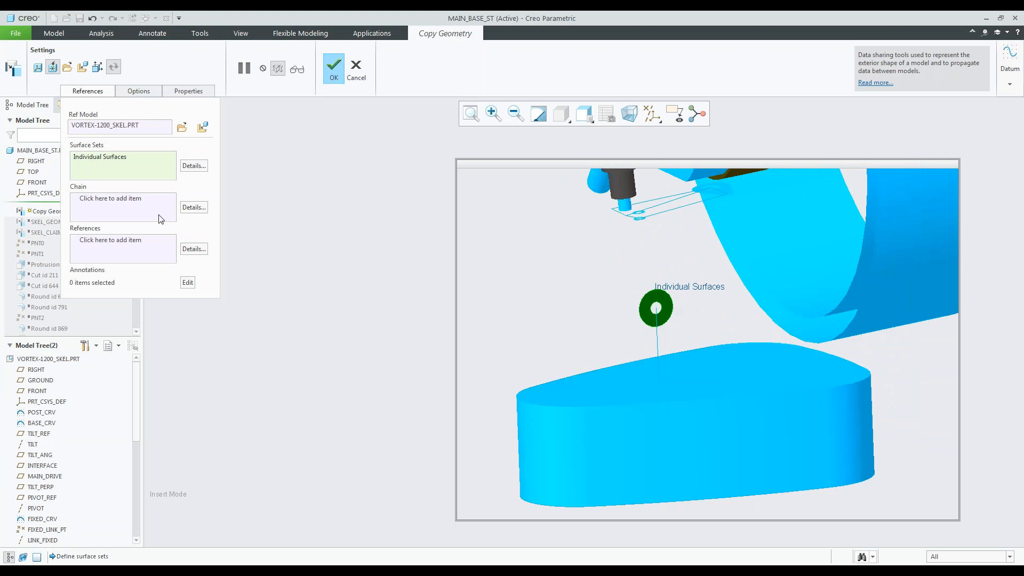
Add the vertical post curve and the closed outline curve at the base's underside as two copied chains.
{"action": "left_click", "coordinate": [131, 205]}
{"action": "left_click", "coordinate": [657, 337]}
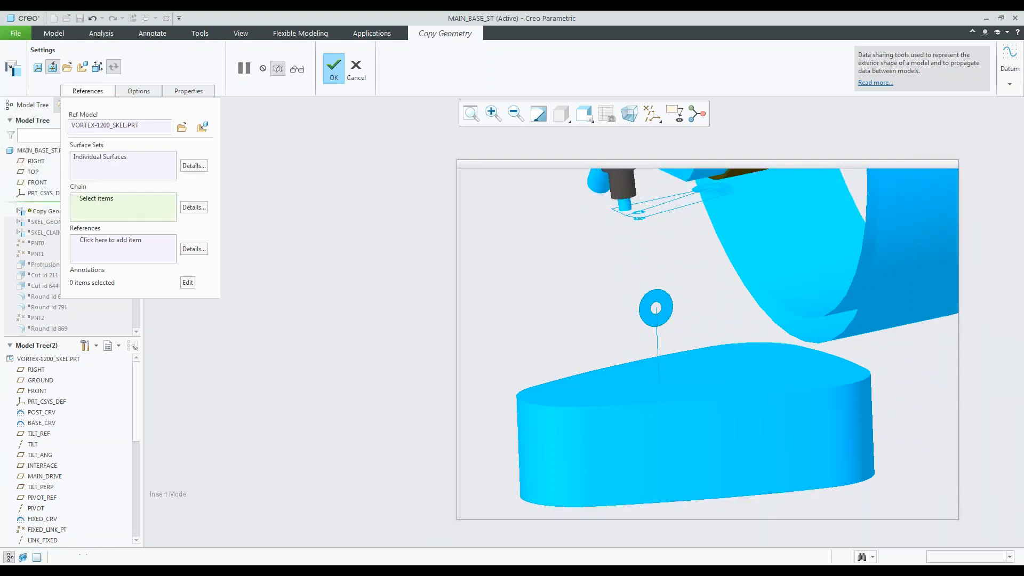
{"action": "middle_click_drag", "start_coordinate": [541, 300], "coordinate": [660, 465]}
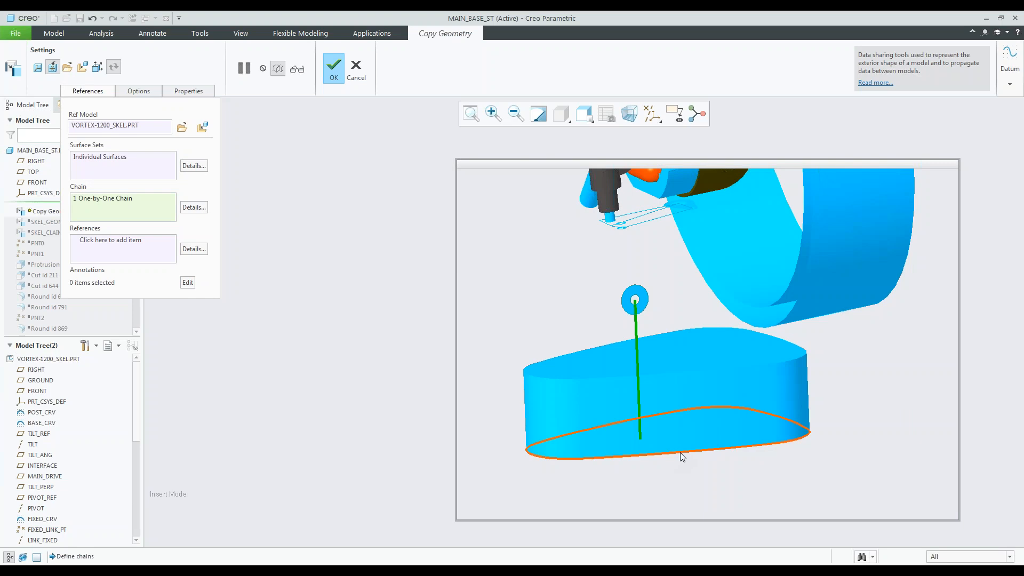
{"action": "left_click", "coordinate": [680, 452]}
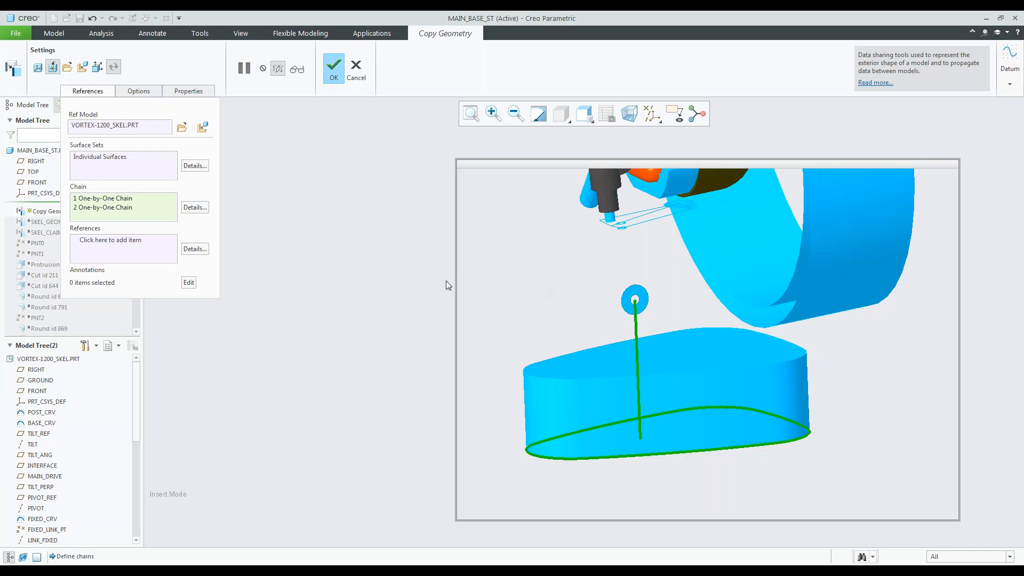
Turn on axis display and add the TILT datum axis to the copied references.
{"action": "left_click", "coordinate": [123, 255]}
{"action": "left_click", "coordinate": [652, 114]}
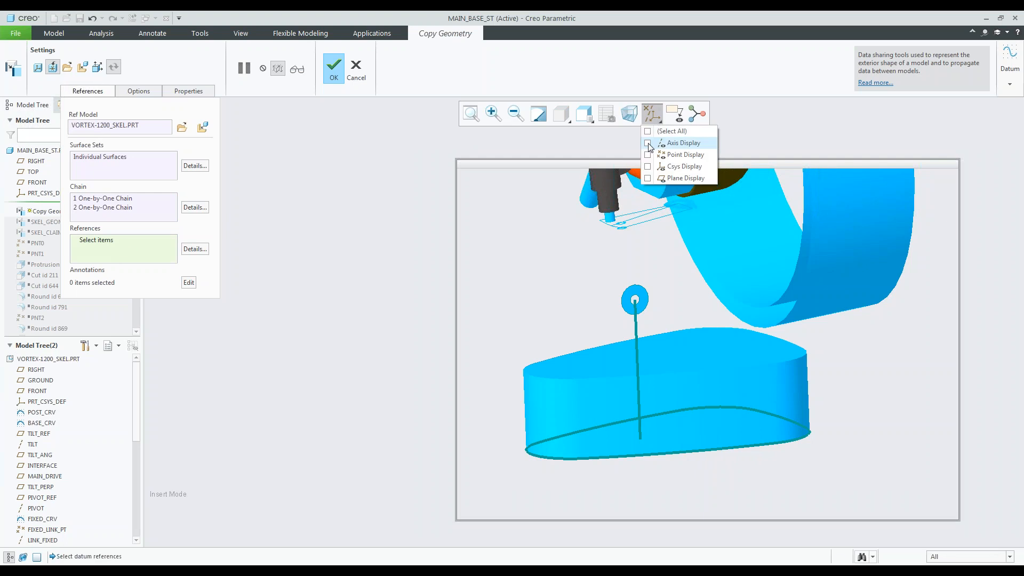
{"action": "left_click", "coordinate": [647, 142]}
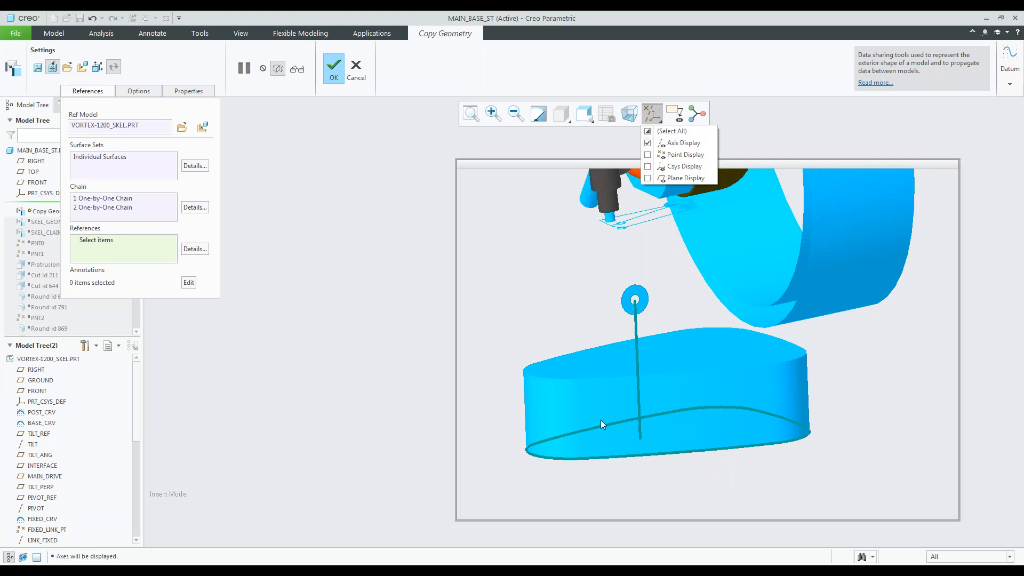
{"action": "left_click", "coordinate": [381, 205]}
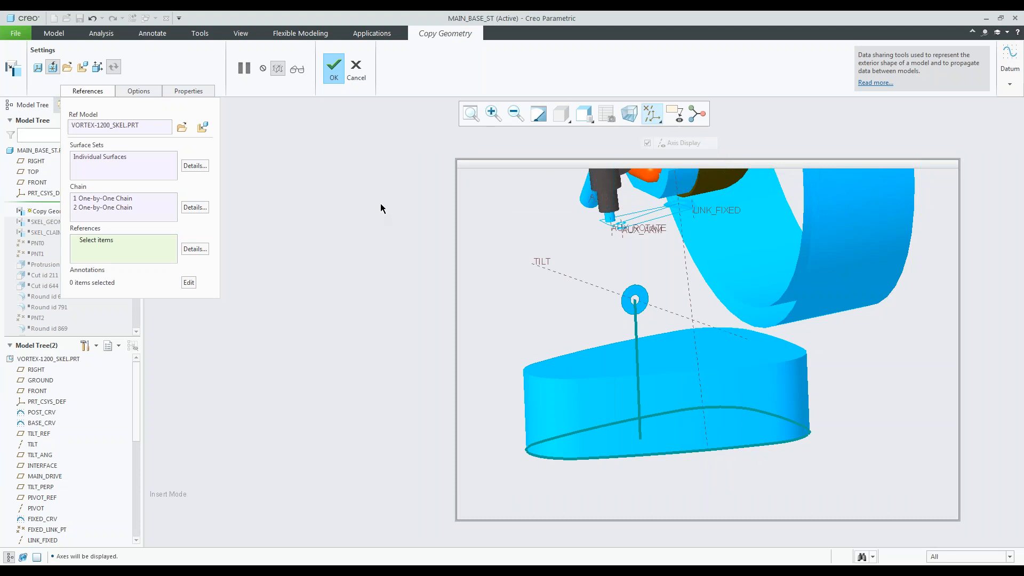
{"action": "left_click", "coordinate": [593, 285]}
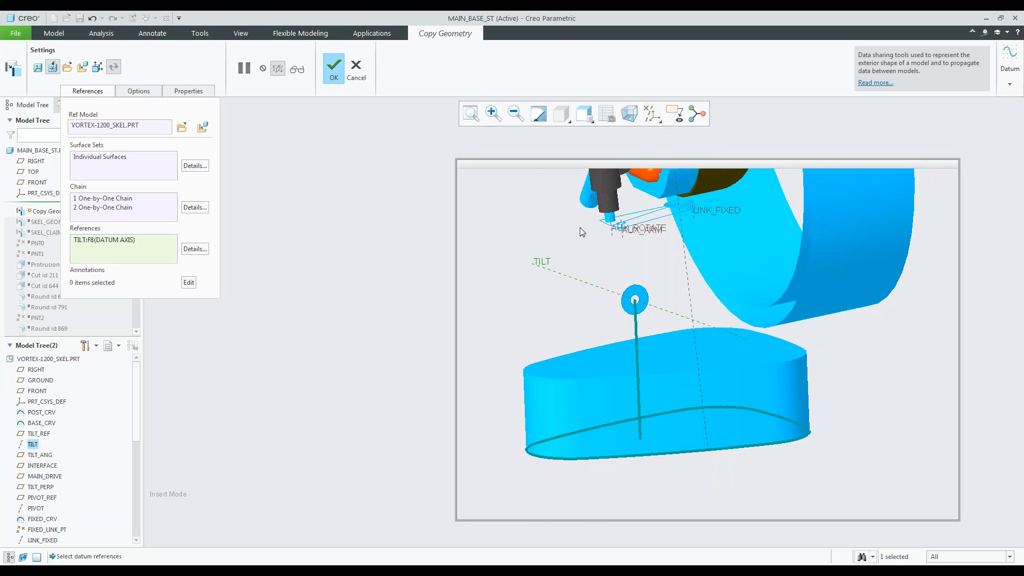
{"action": "scroll", "coordinate": [611, 341], "scroll_direction": "up", "scroll_amount": 5}
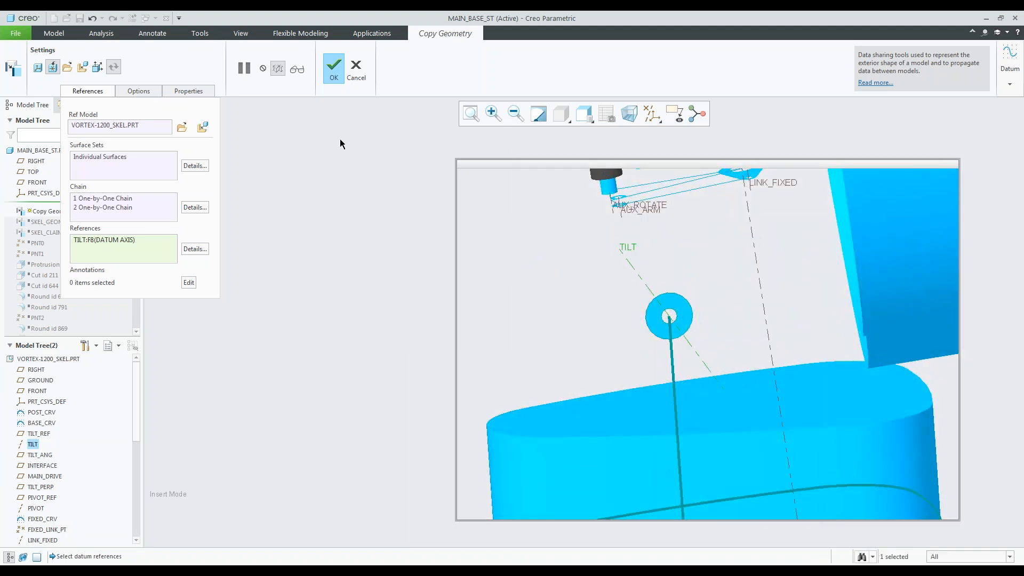
Complete the copy of the ring, curves and TILT axis, and show the new external copy geometry feature.
{"action": "left_click", "coordinate": [333, 69]}
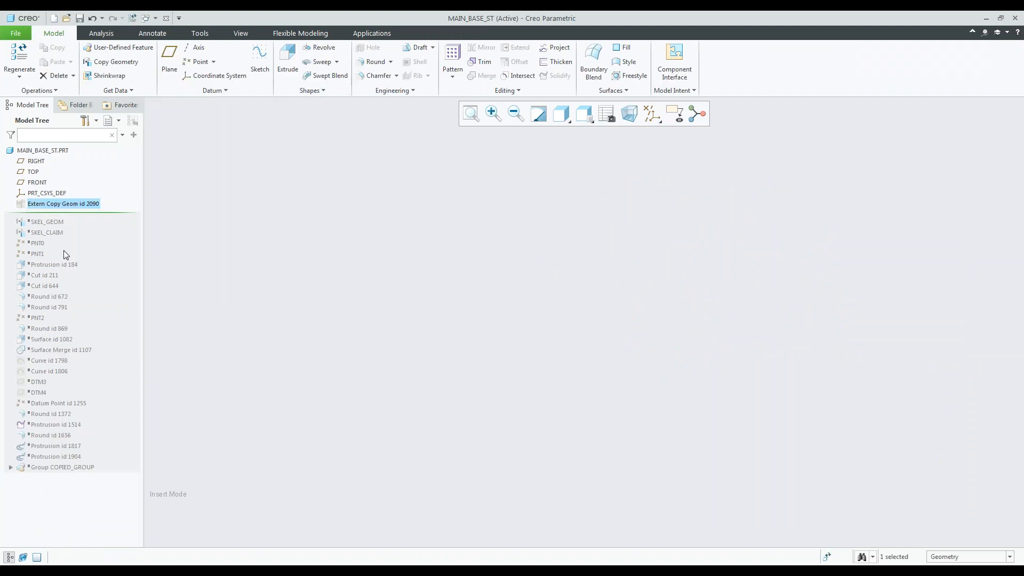
{"action": "left_click", "coordinate": [48, 206]}
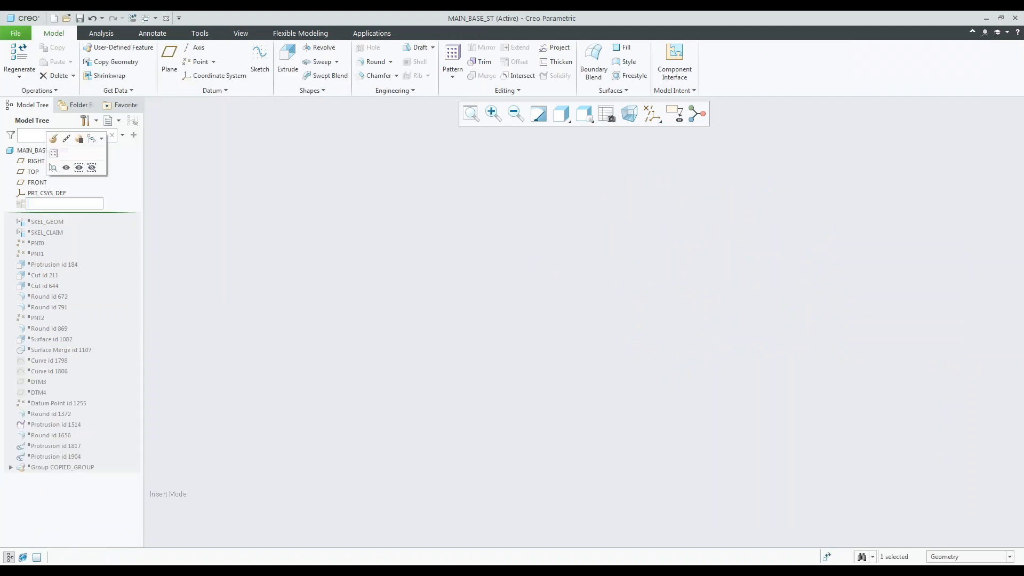
{"action": "left_click", "coordinate": [66, 168]}
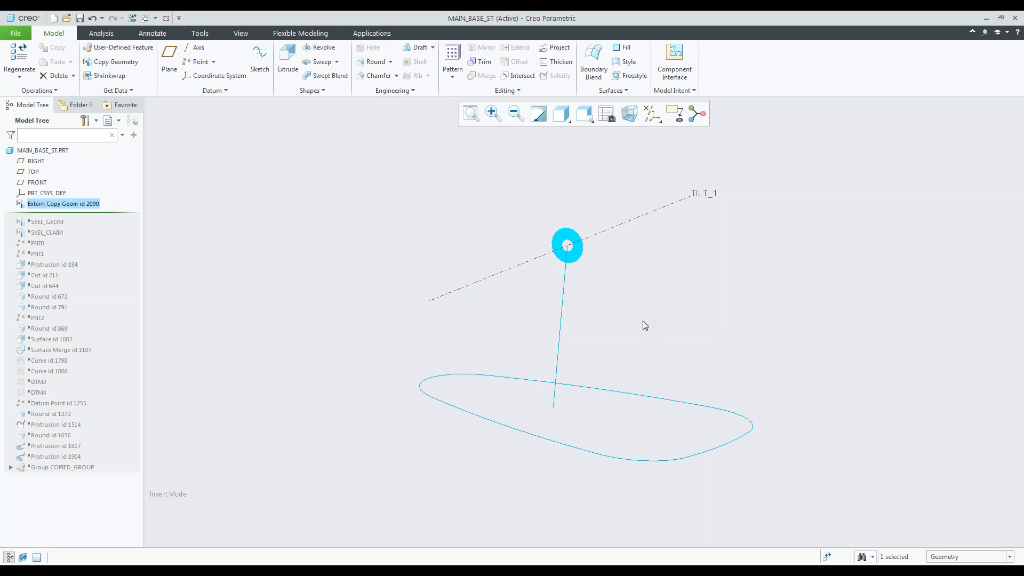
{"action": "left_click", "coordinate": [290, 233]}
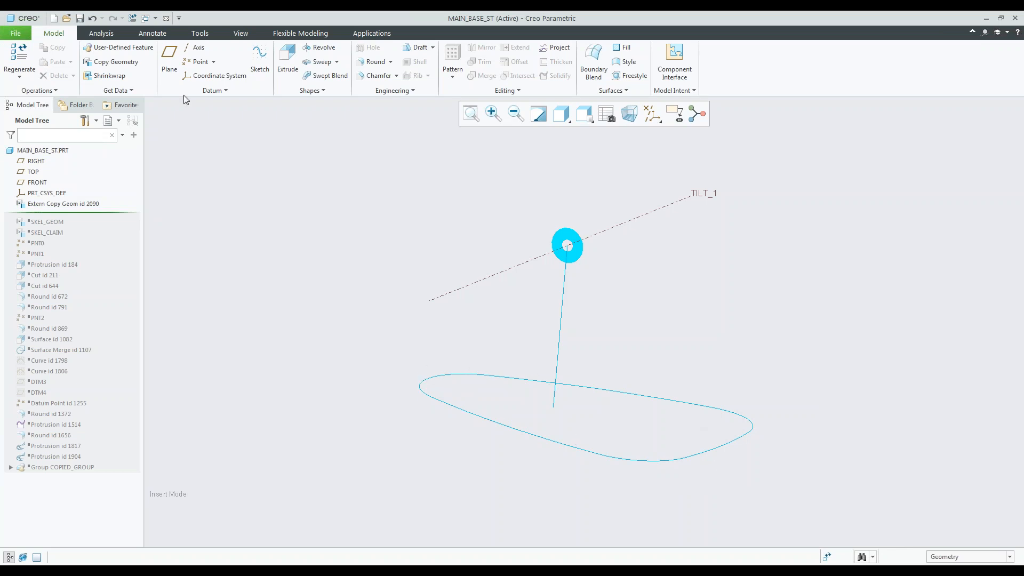
Start another Copy Geometry feature with vortex-1200_skel.prt as its external reference model, again using Default placement.
{"action": "left_click", "coordinate": [116, 61]}
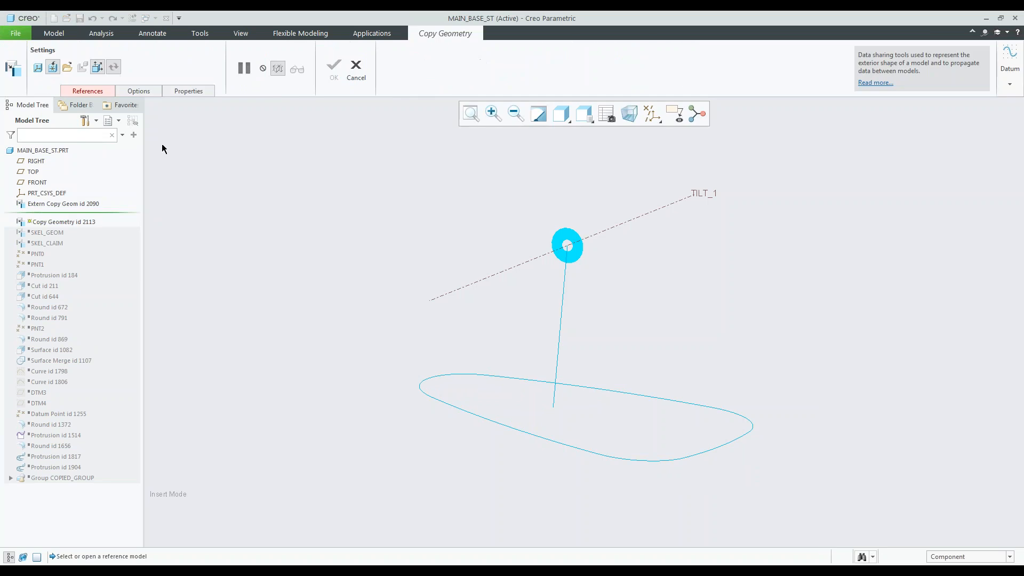
{"action": "left_click", "coordinate": [67, 67]}
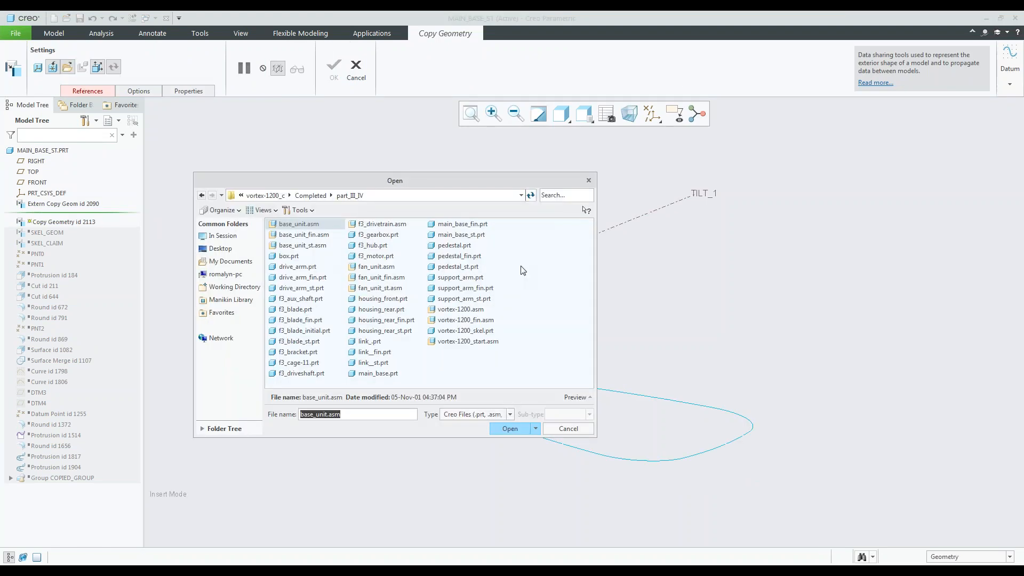
{"action": "left_click", "coordinate": [483, 331]}
{"action": "left_click", "coordinate": [510, 429]}
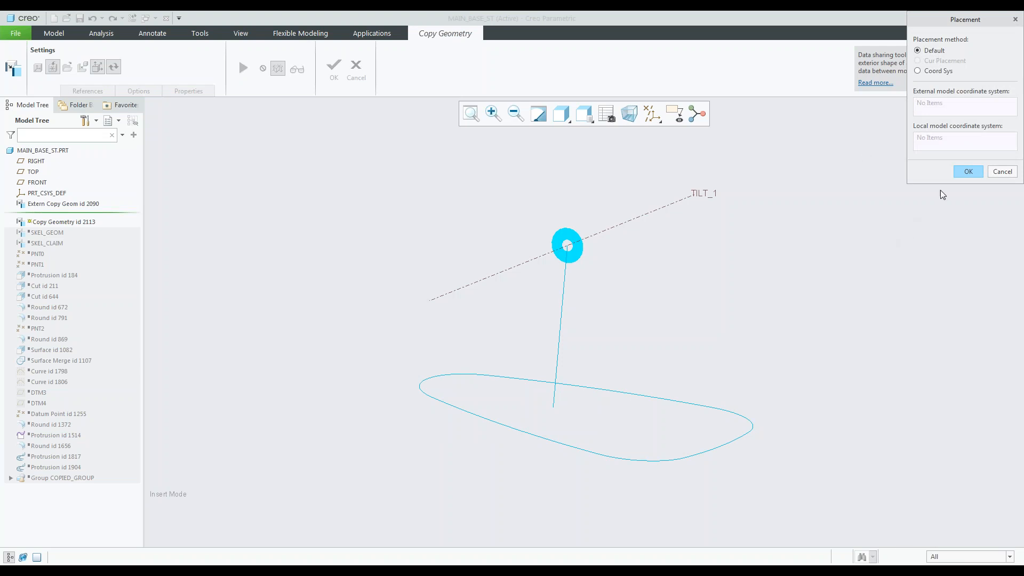
{"action": "left_click", "coordinate": [967, 172]}
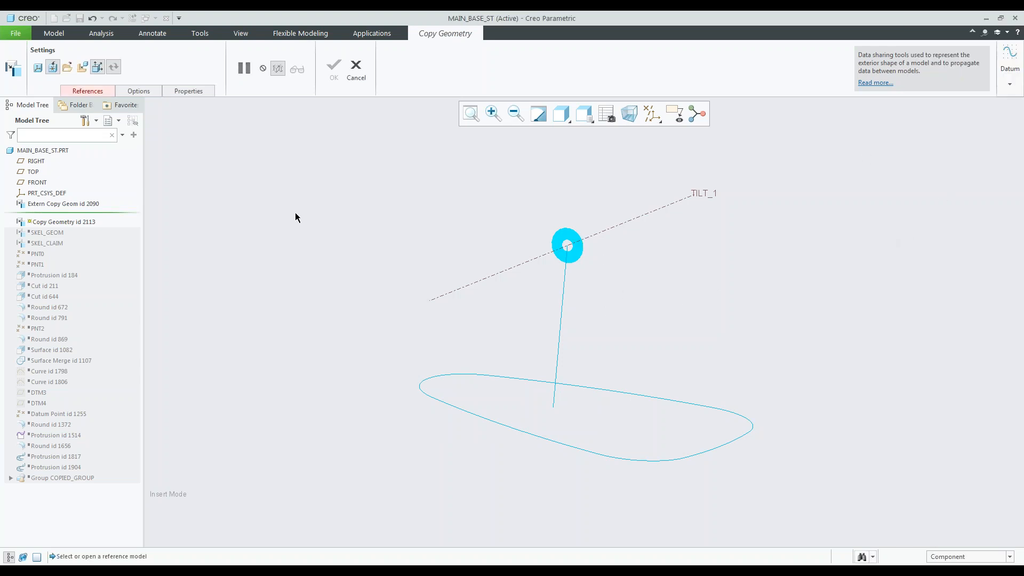
Turn off the published-geometry-only restriction and copy the base block's surfaces as a seed-and-boundary set plus an individual surface set.
{"action": "left_click", "coordinate": [103, 91]}
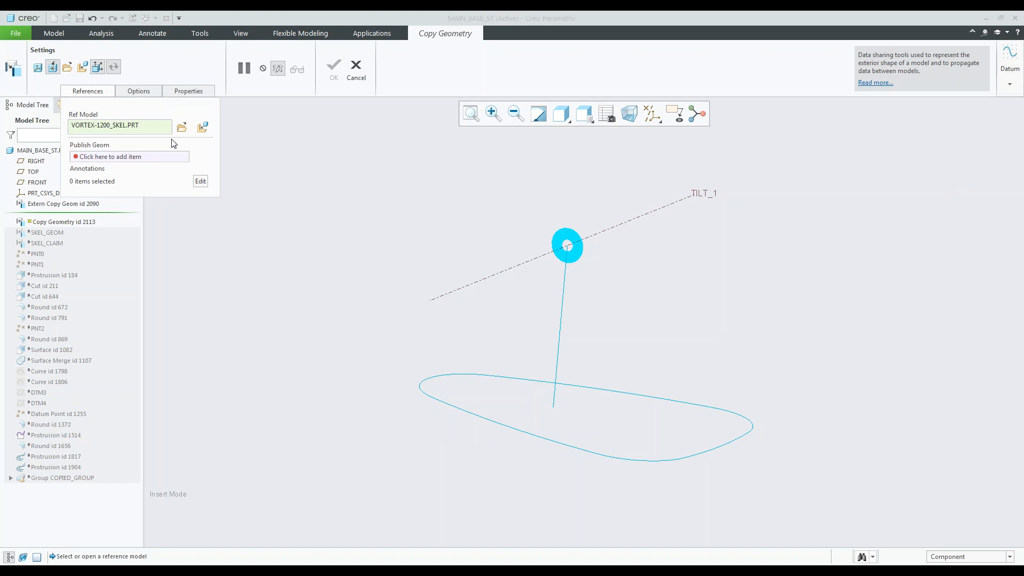
{"action": "left_click", "coordinate": [112, 66]}
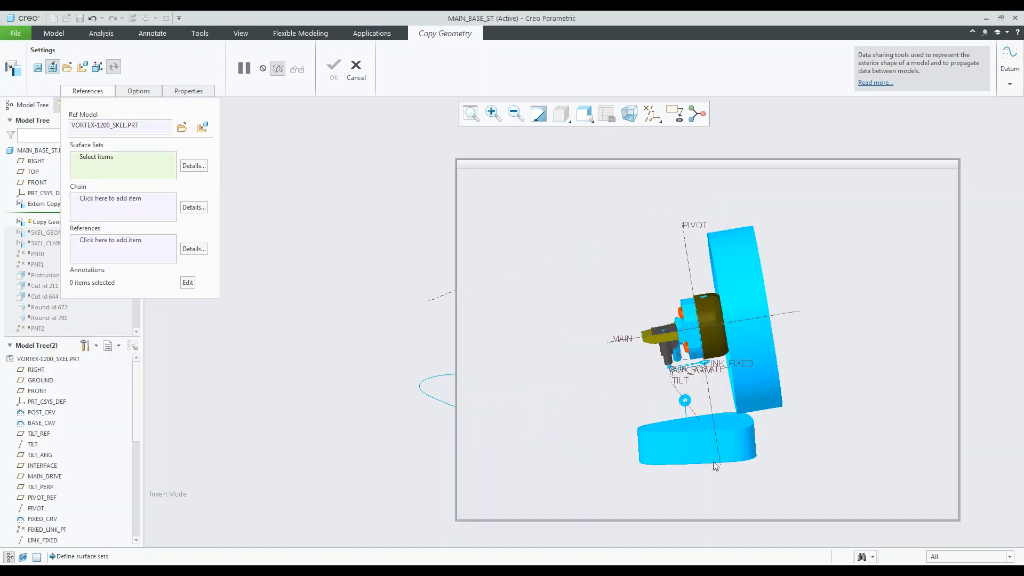
{"action": "middle_click_drag", "start_coordinate": [622, 363], "coordinate": [669, 444]}
{"action": "scroll", "coordinate": [638, 428], "scroll_direction": "down", "scroll_amount": 3}
{"action": "left_click", "coordinate": [632, 412]}
{"action": "left_click", "coordinate": [629, 444], "text": "shift"}
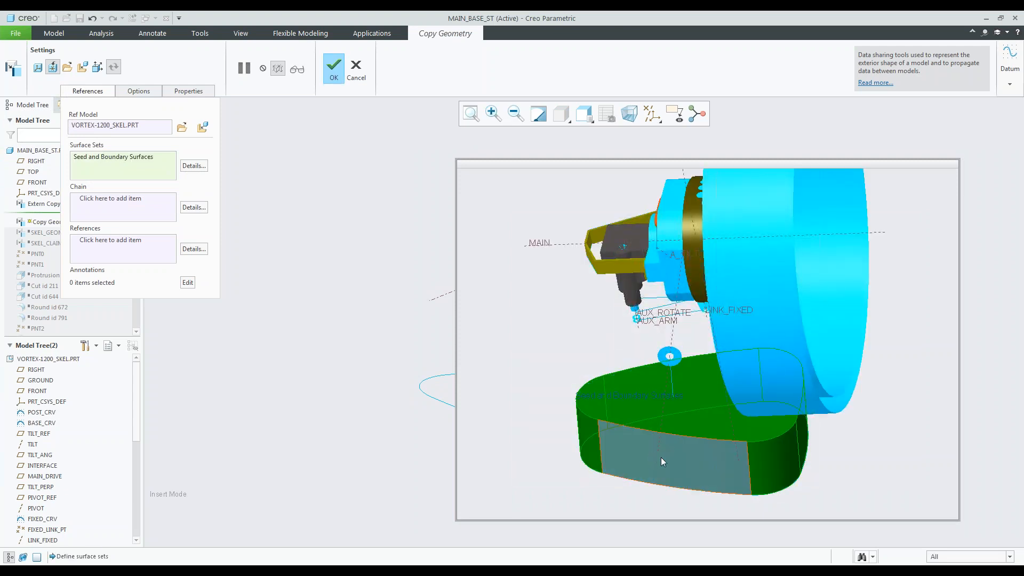
{"action": "left_click", "coordinate": [630, 446], "text": "ctrl"}
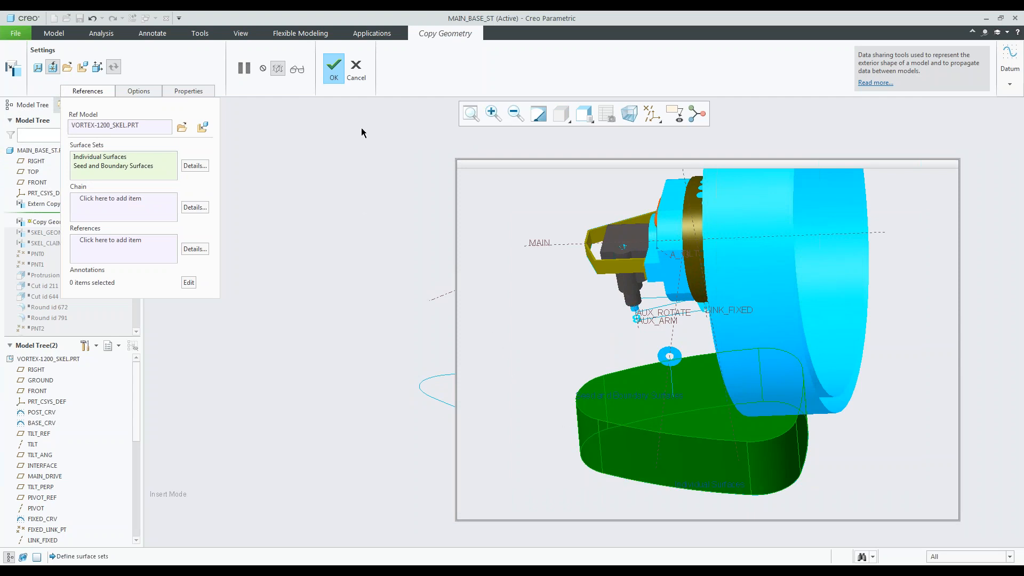
{"action": "left_click", "coordinate": [334, 68]}
{"action": "mouse_move", "coordinate": [517, 409]}
{"action": "middle_mouse_down"}
{"action": "mouse_move", "coordinate": [522, 388]}
{"action": "mouse_move", "coordinate": [515, 422]}
{"action": "middle_mouse_up"}
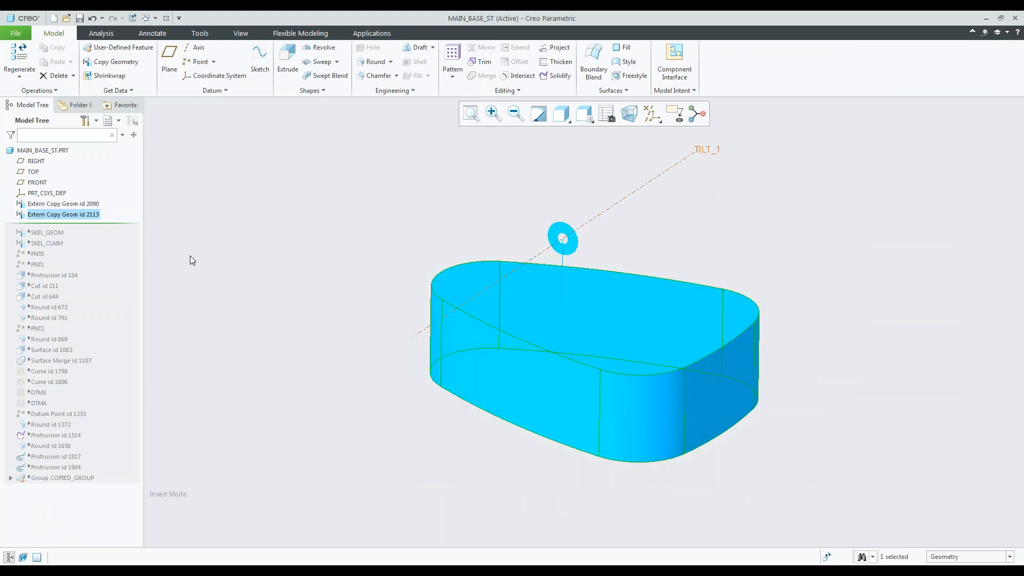
Hide the external copy geometry feature that contains the base block surfaces.
{"action": "left_click", "coordinate": [83, 216]}
{"action": "left_click", "coordinate": [101, 181]}
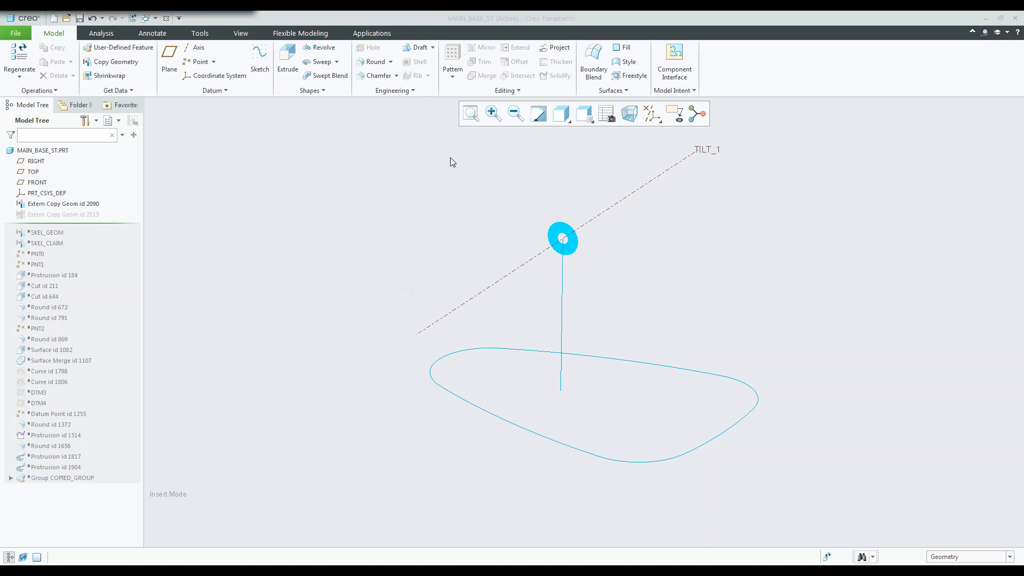
{"action": "left_click", "coordinate": [415, 236]}
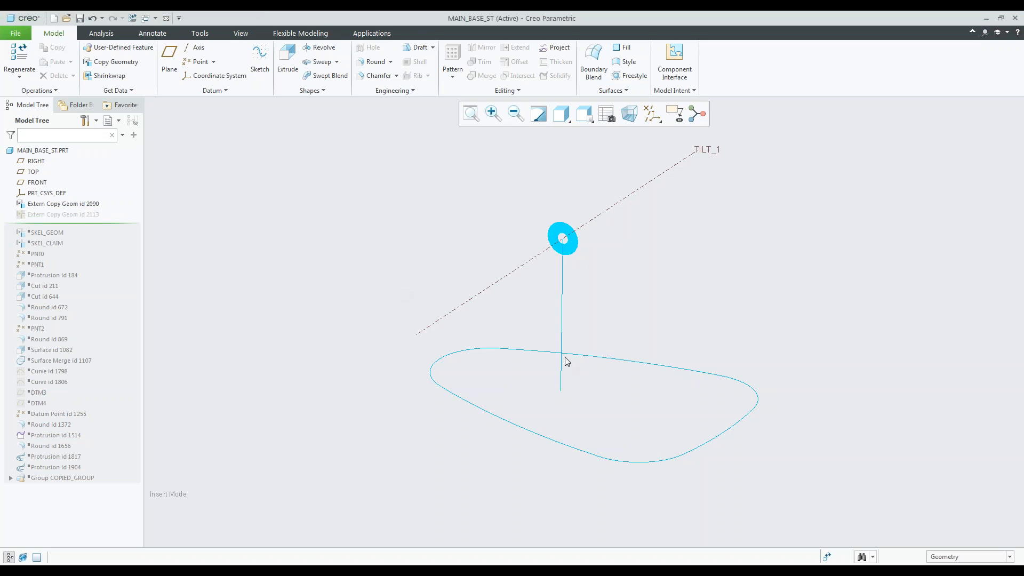
Start a solid Extrude sketch on the FRONT plane and project the ring surface's outer loop into it.
{"action": "scroll", "coordinate": [546, 347], "scroll_direction": "up", "scroll_amount": 1}
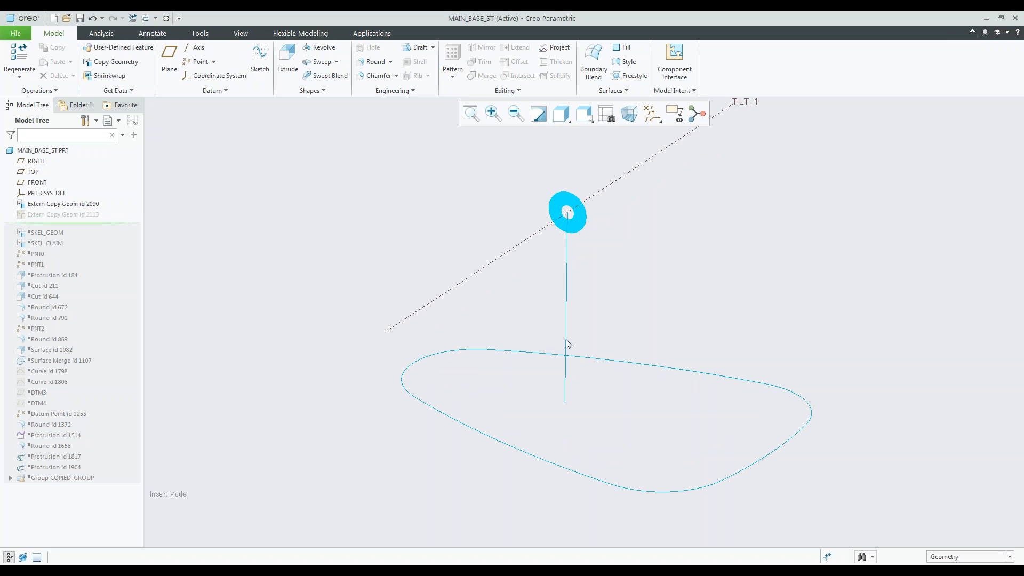
{"action": "scroll", "coordinate": [571, 327], "scroll_direction": "up", "scroll_amount": 2}
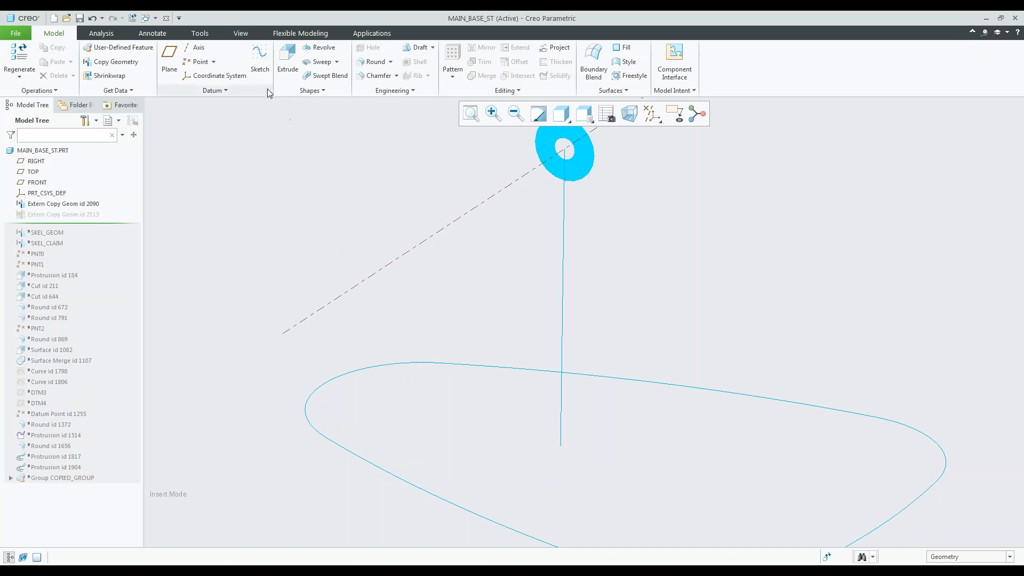
{"action": "left_click", "coordinate": [286, 61]}
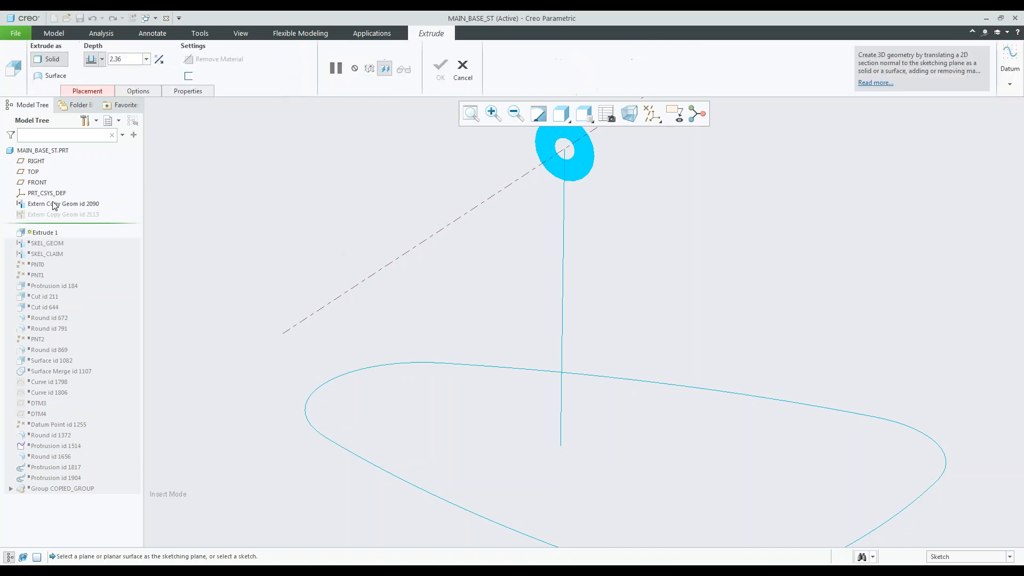
{"action": "left_click", "coordinate": [37, 182]}
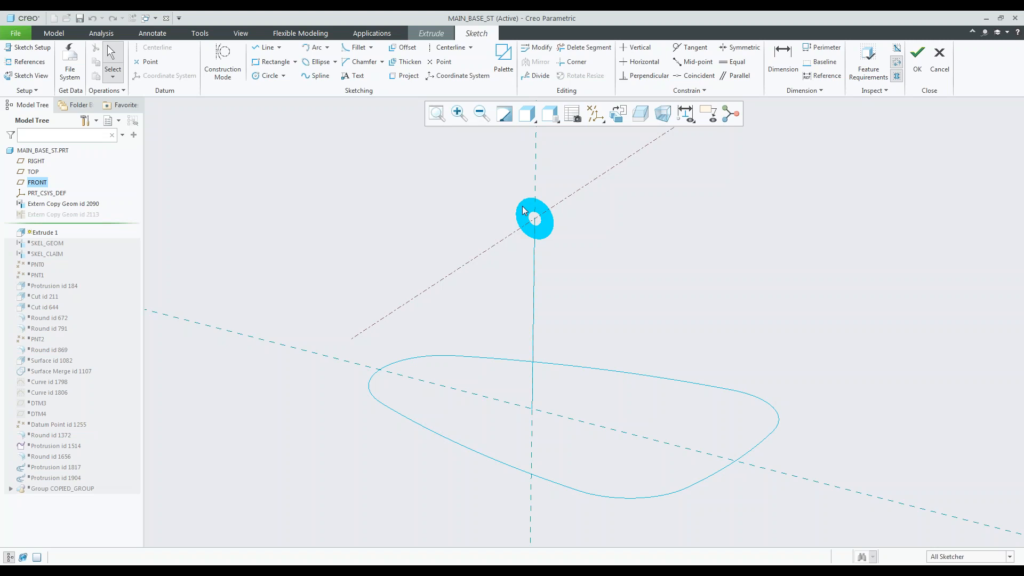
{"action": "left_click", "coordinate": [404, 75]}
{"action": "left_click", "coordinate": [985, 63]}
{"action": "left_click", "coordinate": [534, 211]}
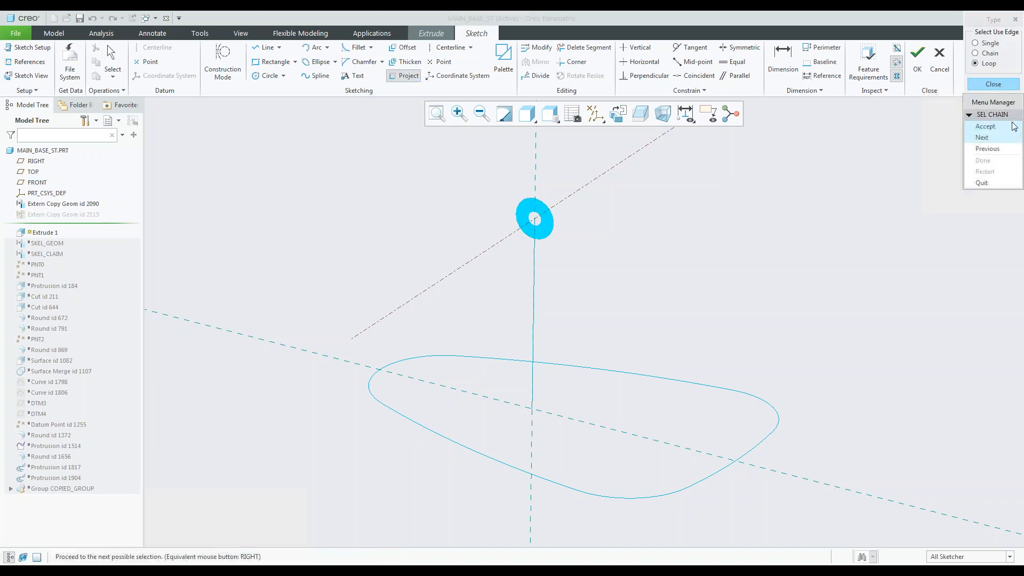
{"action": "left_click", "coordinate": [993, 140]}
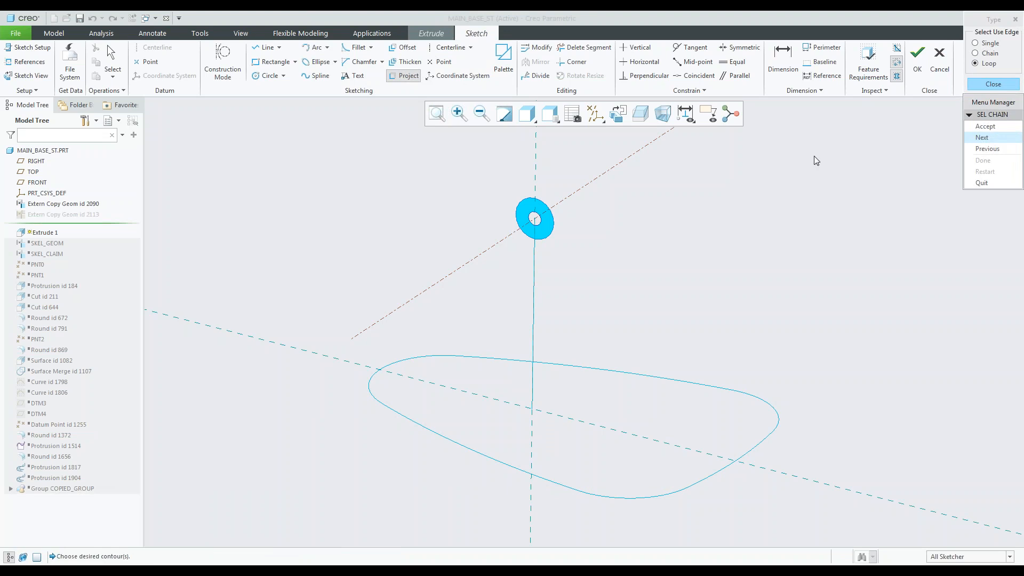
{"action": "scroll", "coordinate": [539, 203], "scroll_direction": "up", "scroll_amount": 3}
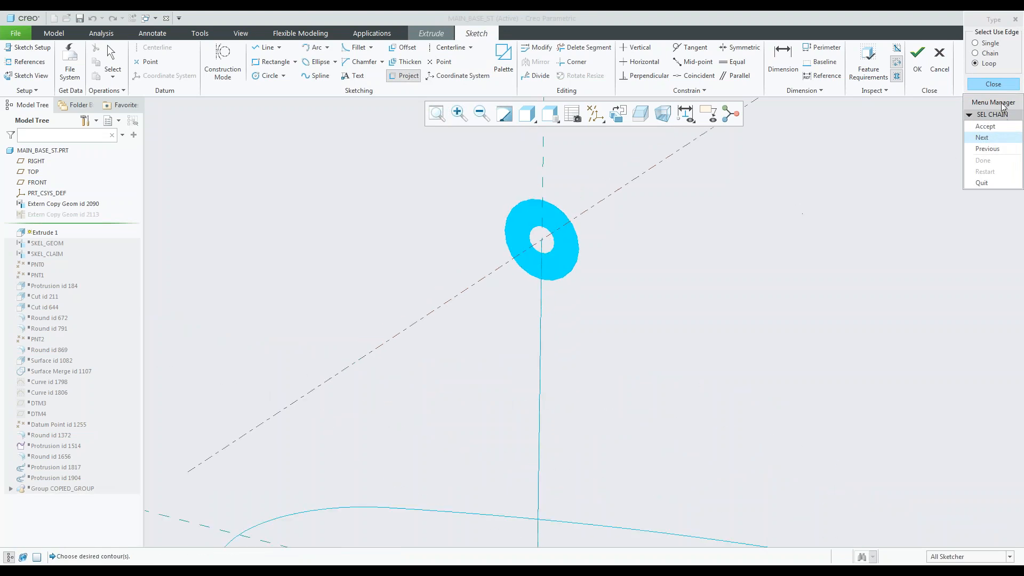
{"action": "left_click", "coordinate": [992, 127]}
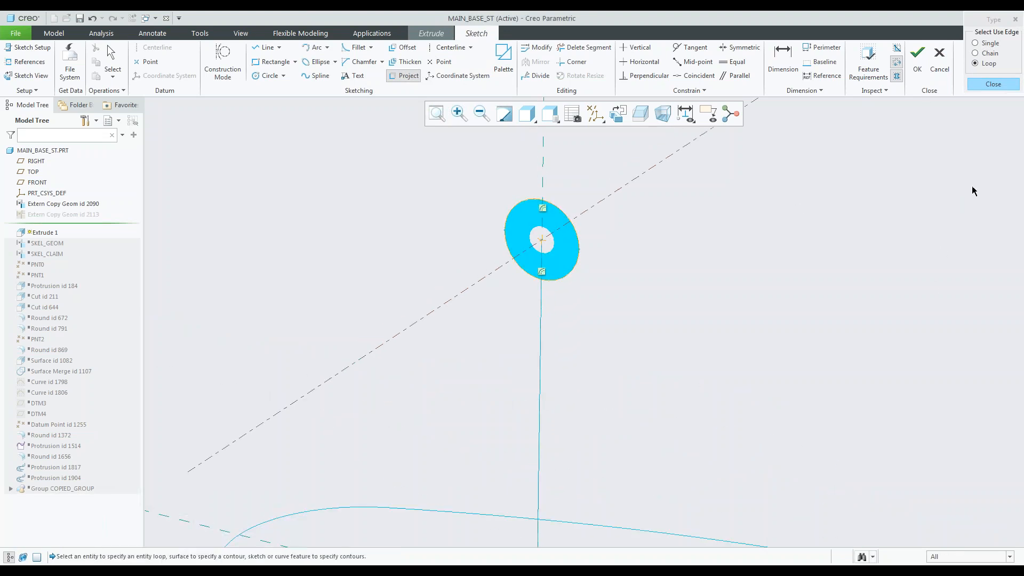
{"action": "left_click", "coordinate": [993, 84]}
Sketch a three-line open outline from one side of the projected circle down to the horizontal reference, across, and up to the opposite side.
{"action": "left_click", "coordinate": [618, 113]}
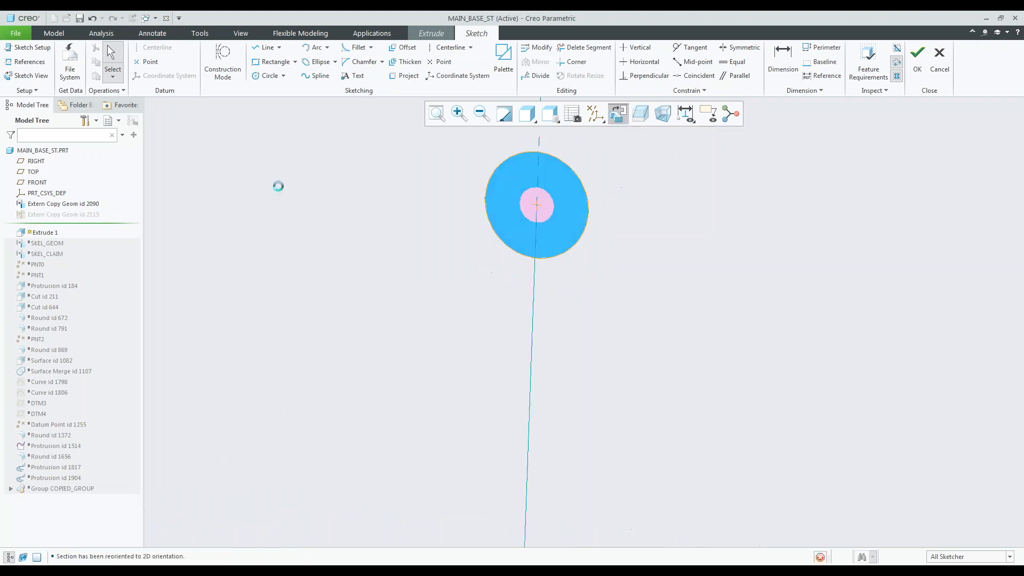
{"action": "left_click", "coordinate": [265, 48]}
{"action": "scroll", "coordinate": [481, 197], "scroll_direction": "up", "scroll_amount": 2}
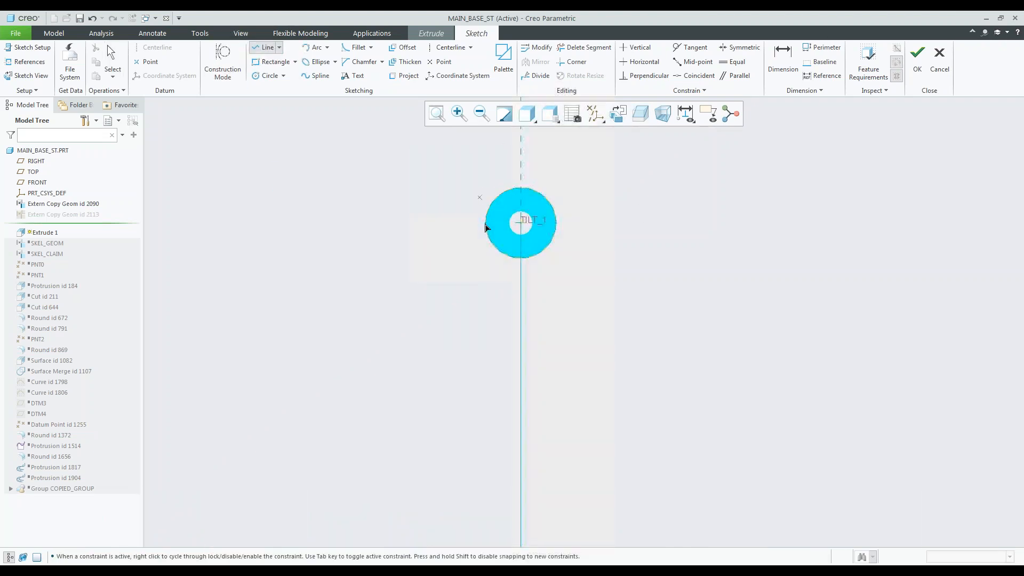
{"action": "scroll", "coordinate": [462, 199], "scroll_direction": "up", "scroll_amount": 2}
{"action": "left_click", "coordinate": [476, 213]}
{"action": "left_click", "coordinate": [477, 423]}
{"action": "left_click", "coordinate": [522, 423]}
{"action": "left_click", "coordinate": [521, 213]}
{"action": "middle_click", "coordinate": [594, 246]}
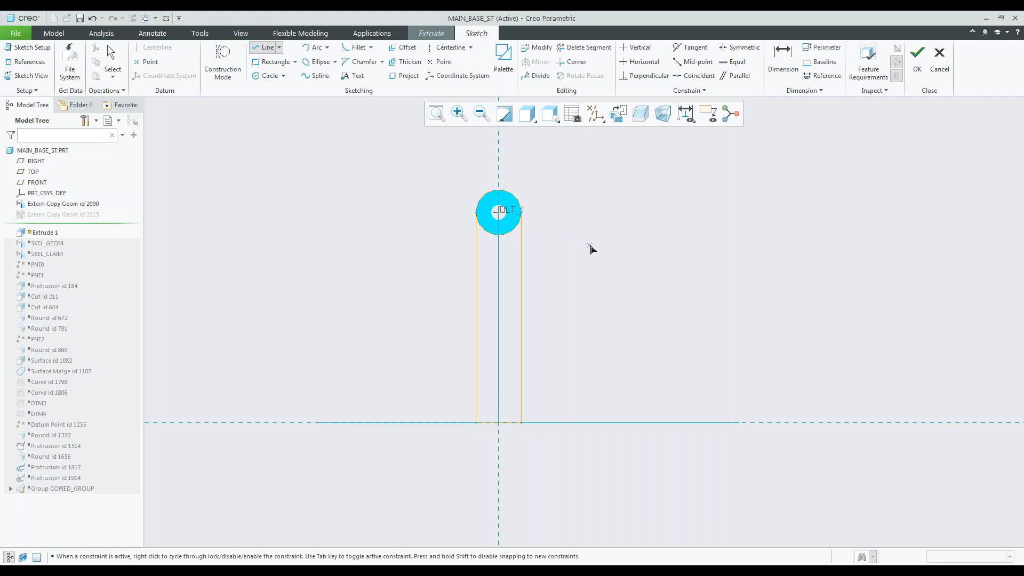
{"action": "mouse_move", "coordinate": [564, 286]}
{"action": "middle_mouse_down"}
{"action": "mouse_move", "coordinate": [534, 265]}
{"action": "mouse_move", "coordinate": [503, 276]}
{"action": "mouse_move", "coordinate": [454, 258]}
{"action": "middle_mouse_up"}
{"action": "middle_click", "coordinate": [443, 251]}
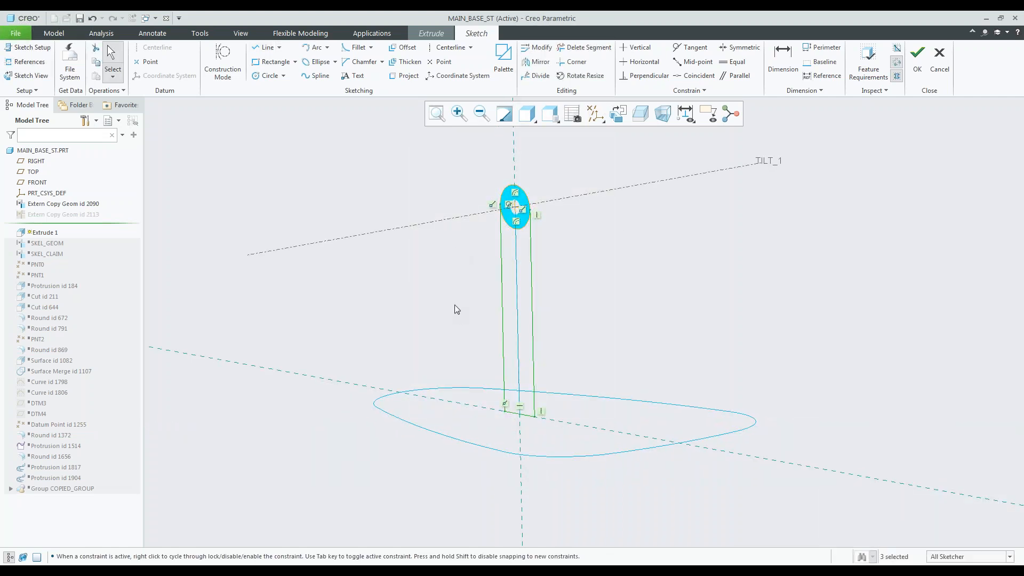
Trim away the circle's lower arc between the two vertical lines and finish the closed post sketch.
{"action": "left_click", "coordinate": [915, 57]}
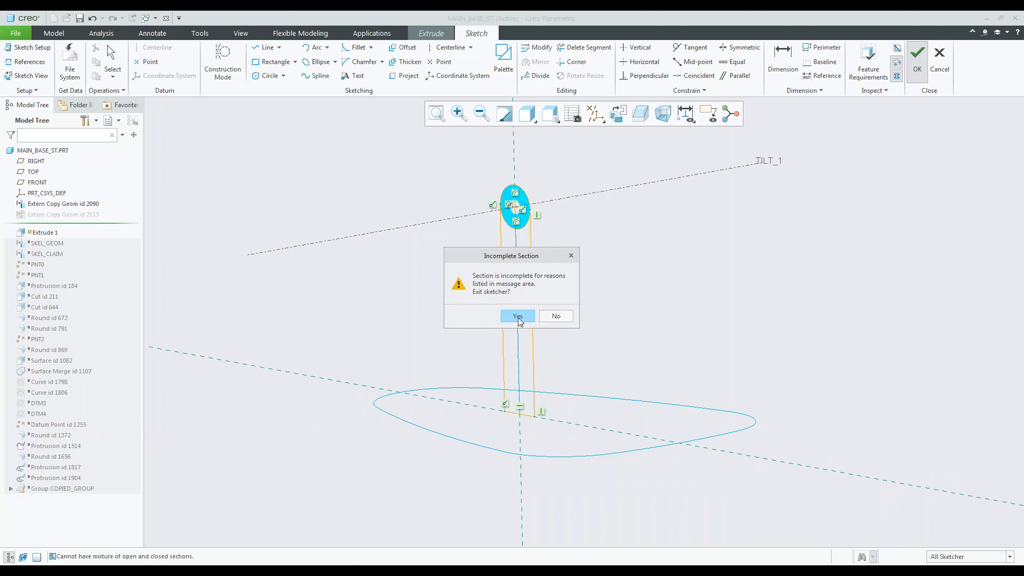
{"action": "left_click", "coordinate": [557, 319]}
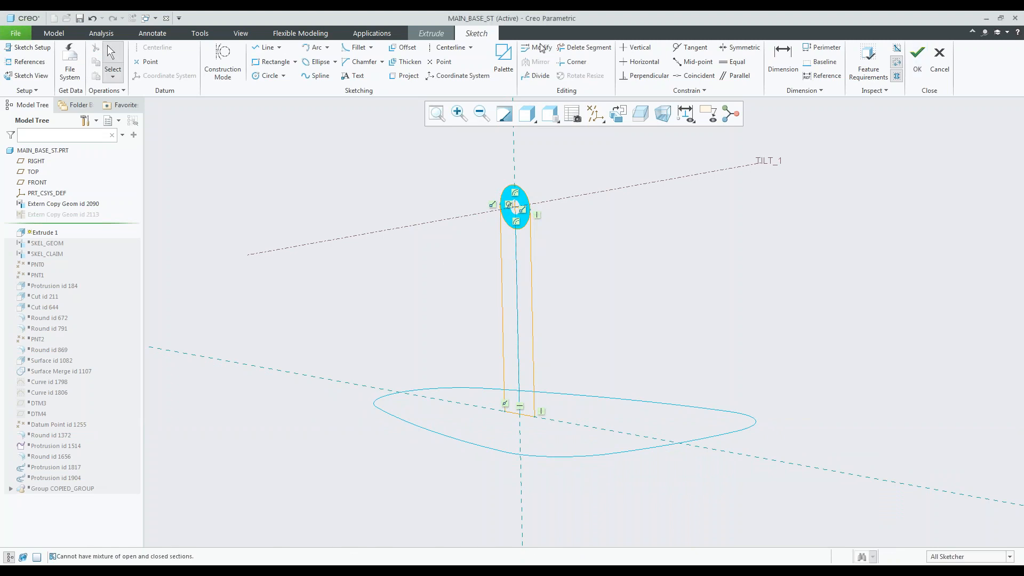
{"action": "left_click", "coordinate": [569, 50]}
{"action": "scroll", "coordinate": [531, 262], "scroll_direction": "up", "scroll_amount": 5}
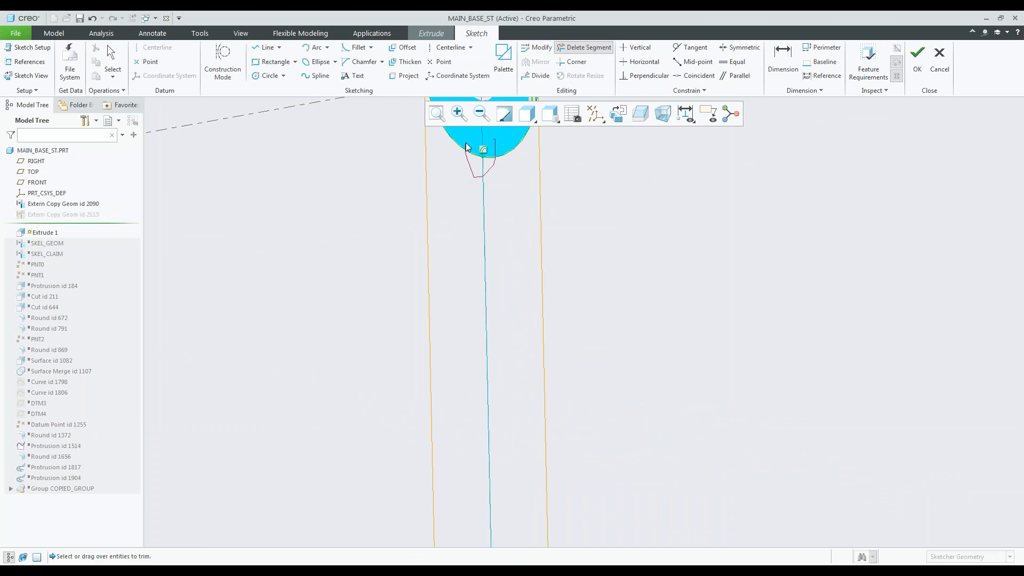
{"action": "scroll", "coordinate": [527, 258], "scroll_direction": "down", "scroll_amount": 5}
{"action": "middle_click", "coordinate": [591, 269]}
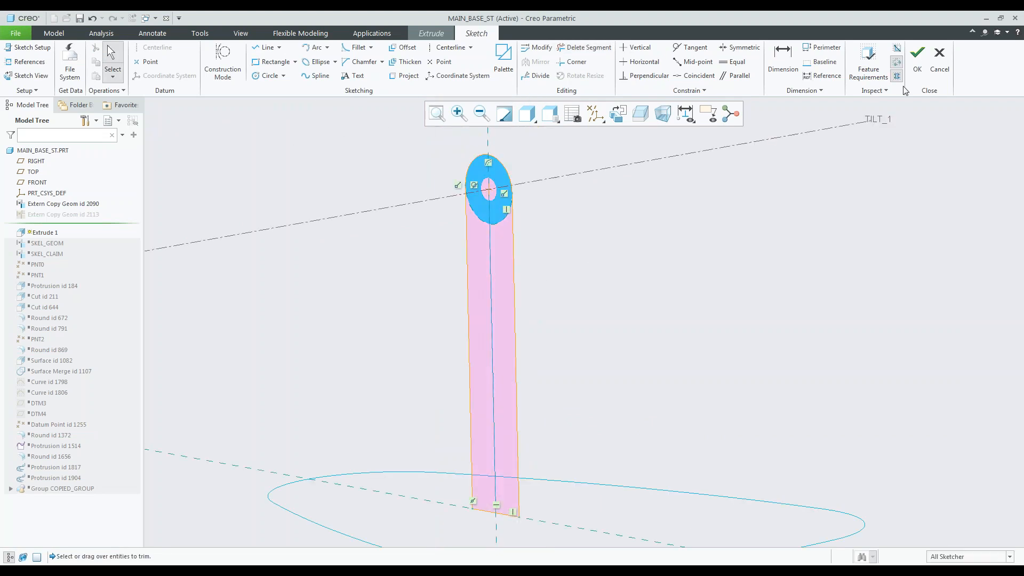
{"action": "left_click", "coordinate": [918, 67]}
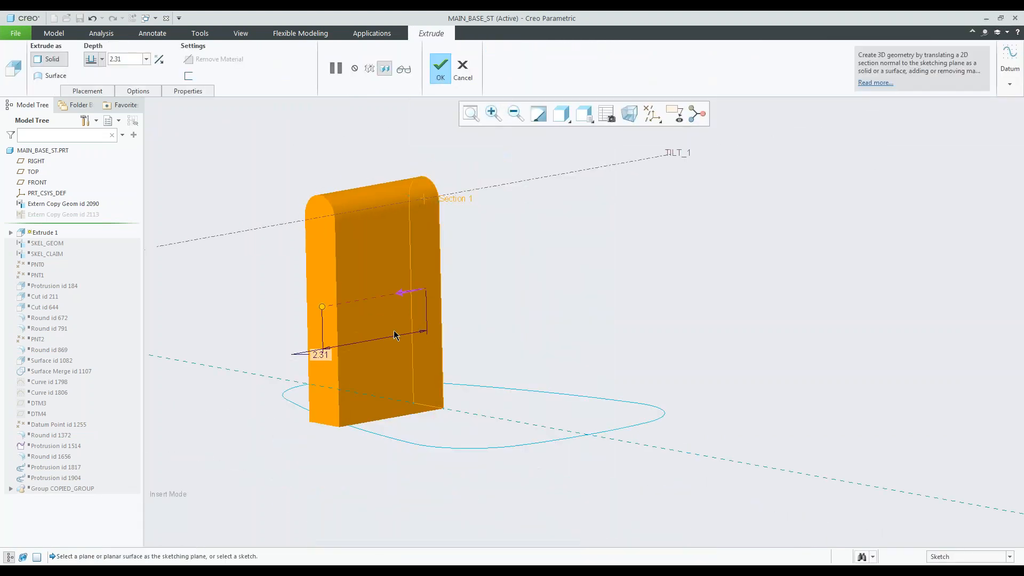
Make the post extrusion symmetric about the sketch plane with a depth of 1.00.
{"action": "right_click", "coordinate": [322, 307]}
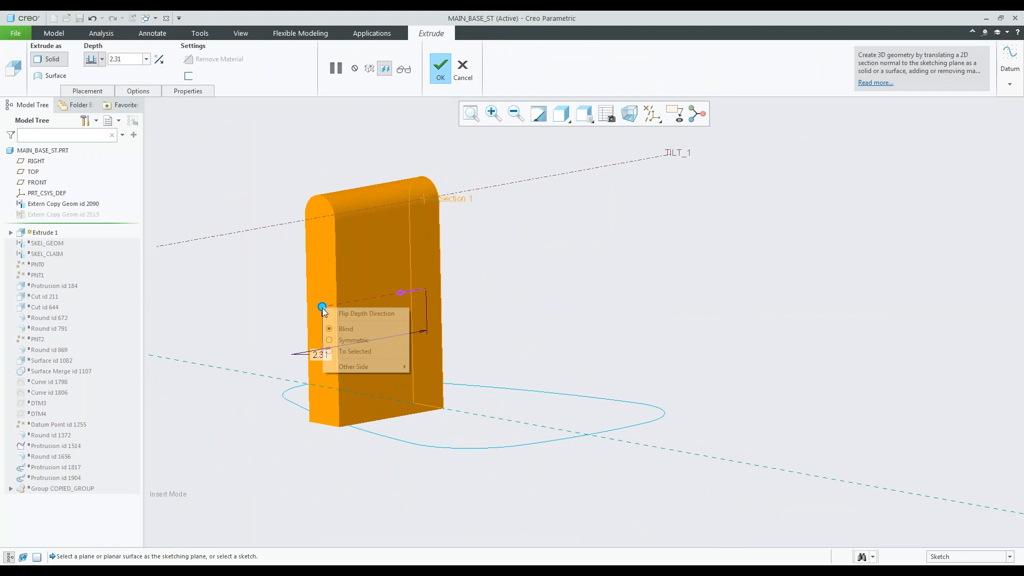
{"action": "left_click", "coordinate": [353, 340]}
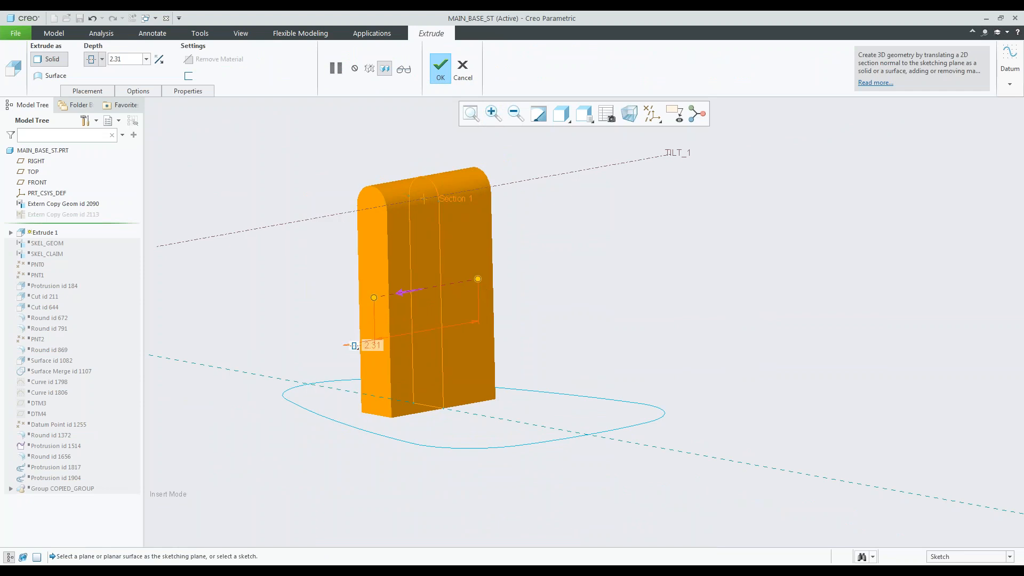
{"action": "type", "text": "1"}
{"action": "key", "text": "Return"}
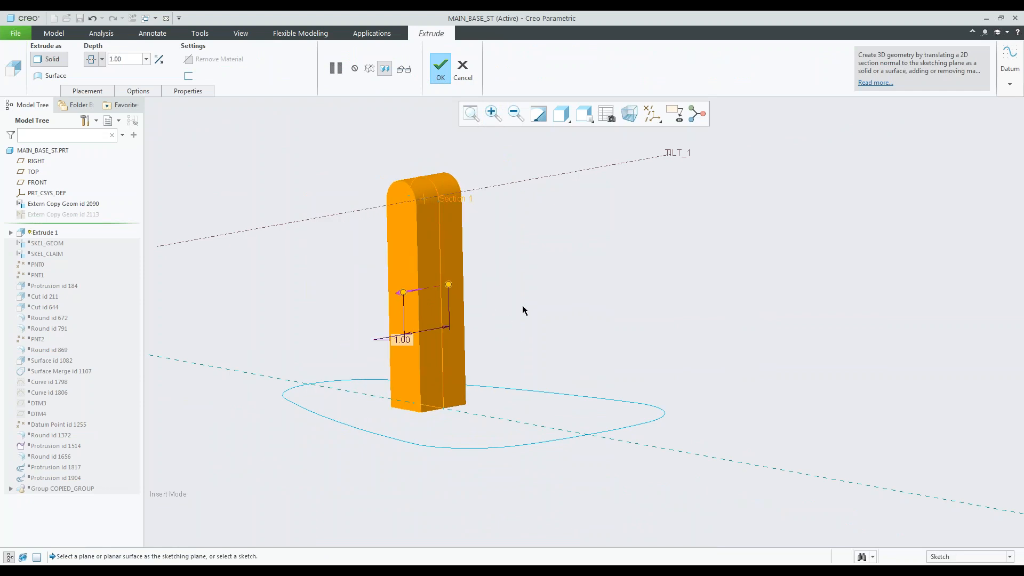
Complete the symmetric extrusion of the round-topped post.
{"action": "scroll", "coordinate": [382, 274], "scroll_direction": "up", "scroll_amount": 2}
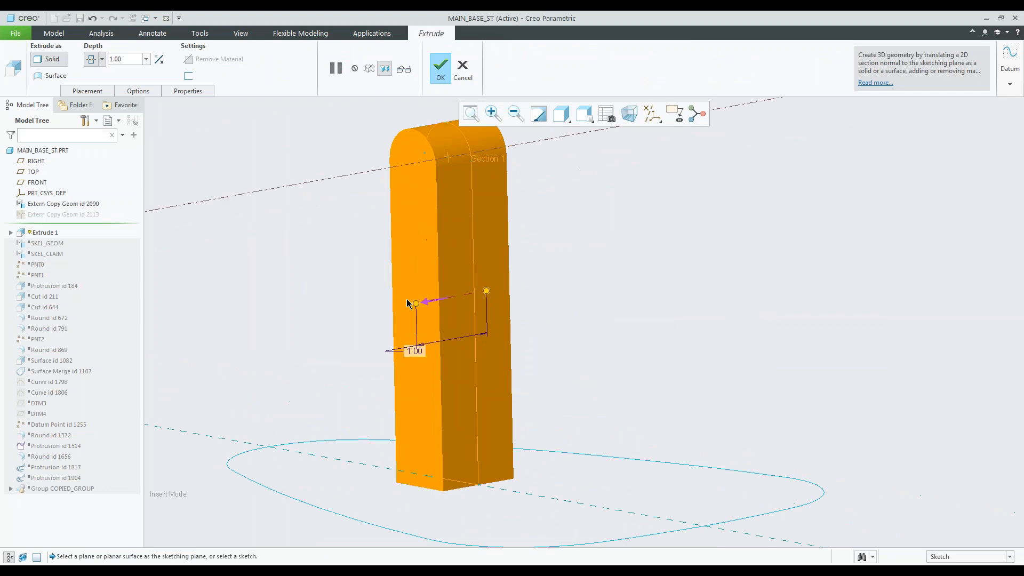
{"action": "middle_click", "coordinate": [561, 304]}
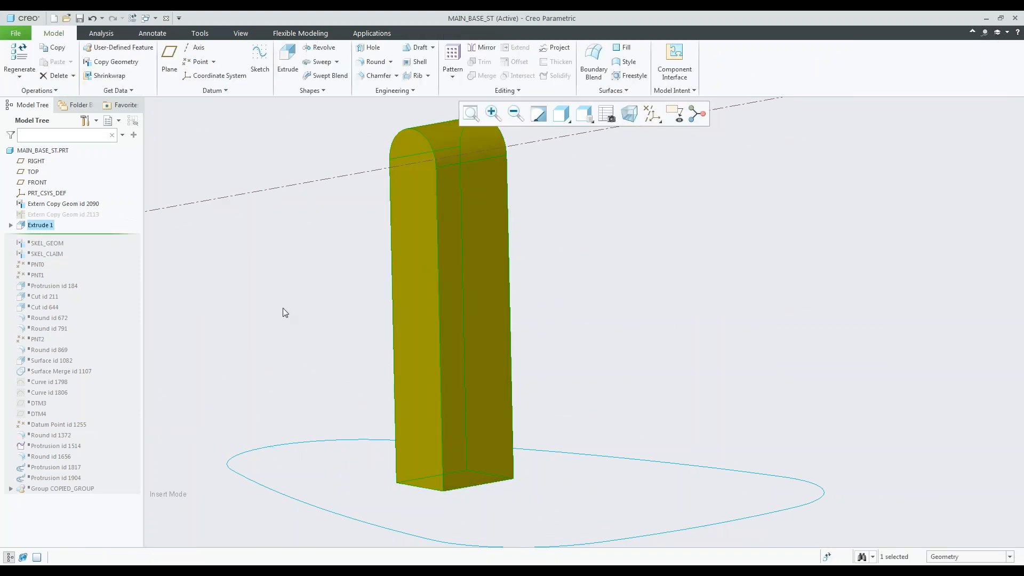
{"action": "middle_click_drag", "start_coordinate": [333, 292], "coordinate": [348, 266]}
{"action": "middle_click_drag", "start_coordinate": [353, 286], "coordinate": [427, 117]}
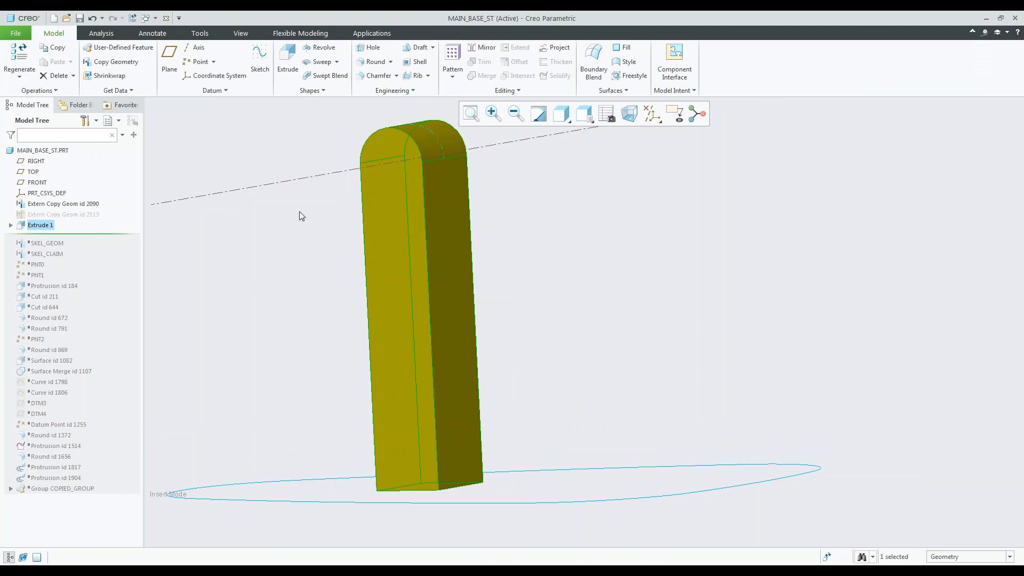
{"action": "scroll", "coordinate": [429, 240], "scroll_direction": "up", "scroll_amount": 2}
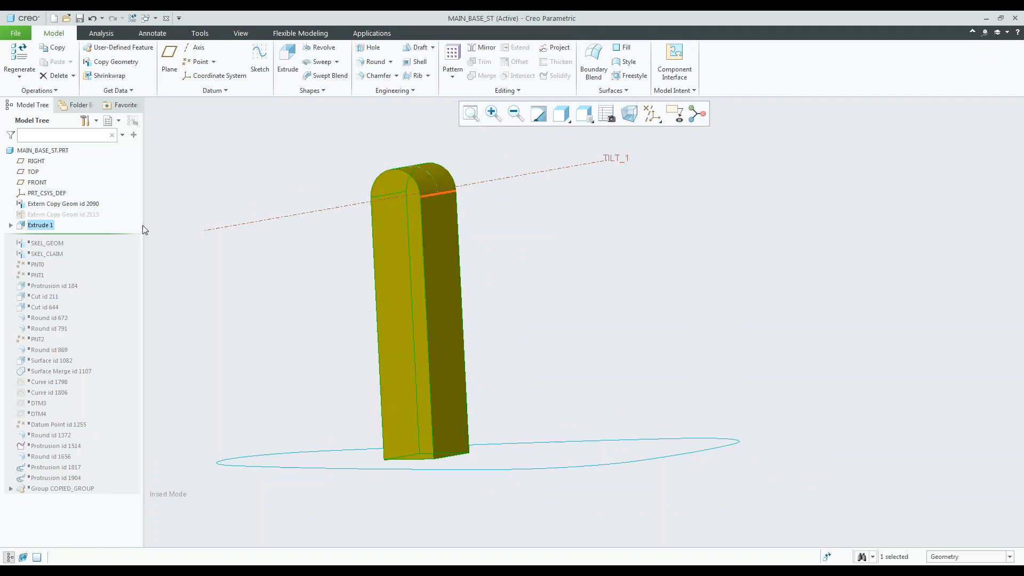
Start another Extrude sketch on the FRONT plane and project the circular loop around the TILT_1 axis into it.
{"action": "left_click", "coordinate": [32, 183]}
{"action": "left_click", "coordinate": [53, 140]}
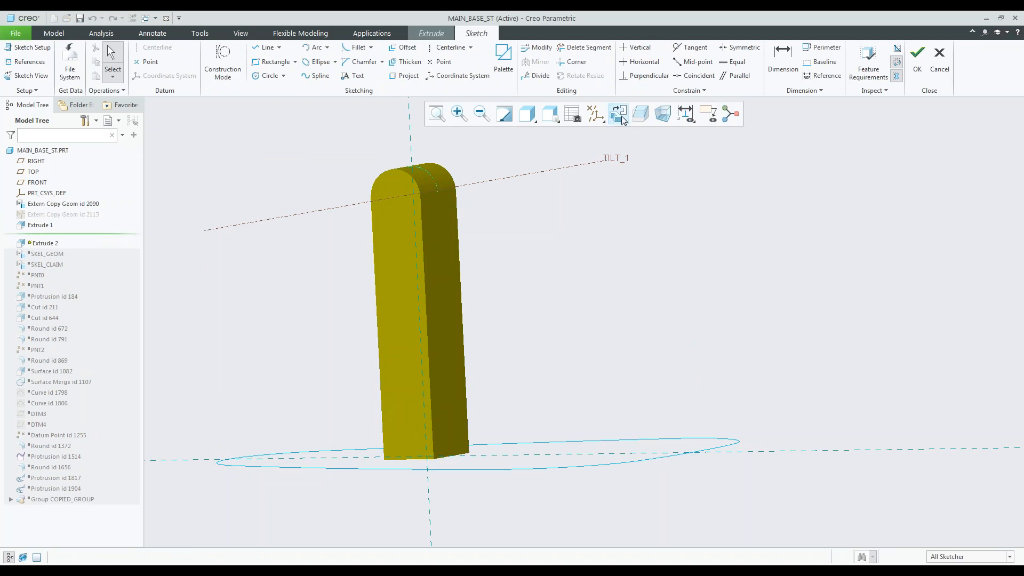
{"action": "left_click", "coordinate": [619, 115]}
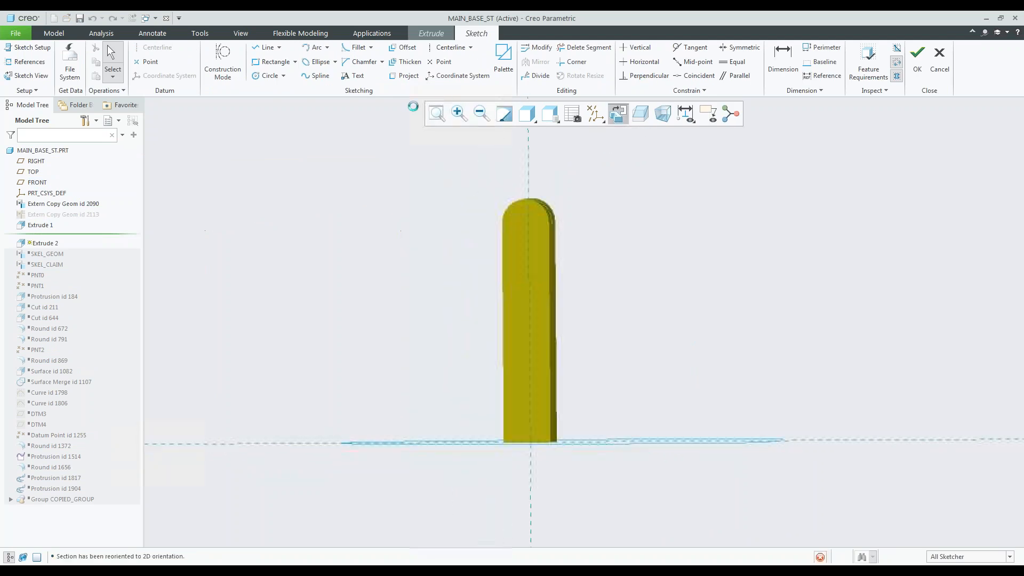
{"action": "left_click", "coordinate": [404, 78]}
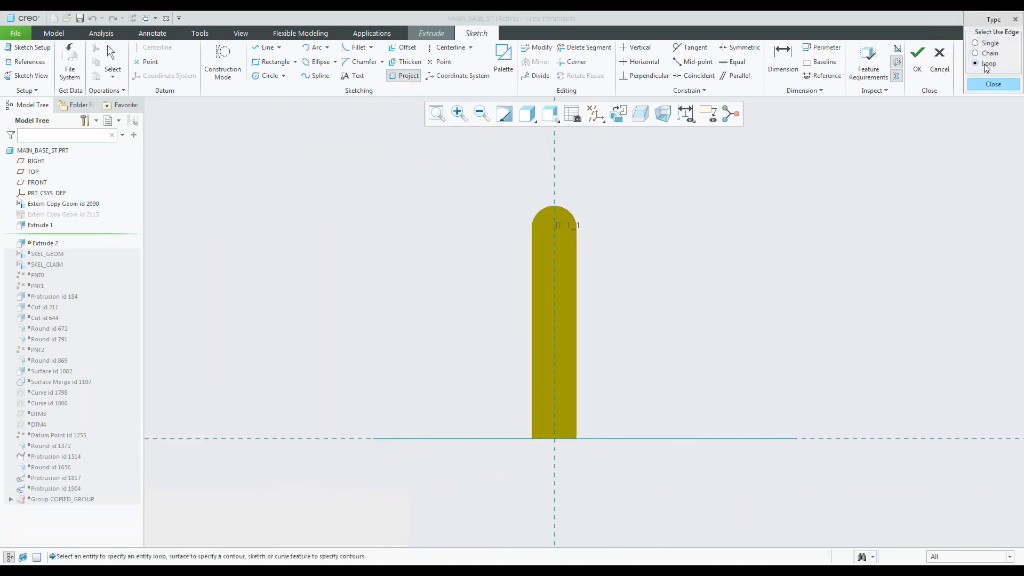
{"action": "left_click", "coordinate": [641, 117]}
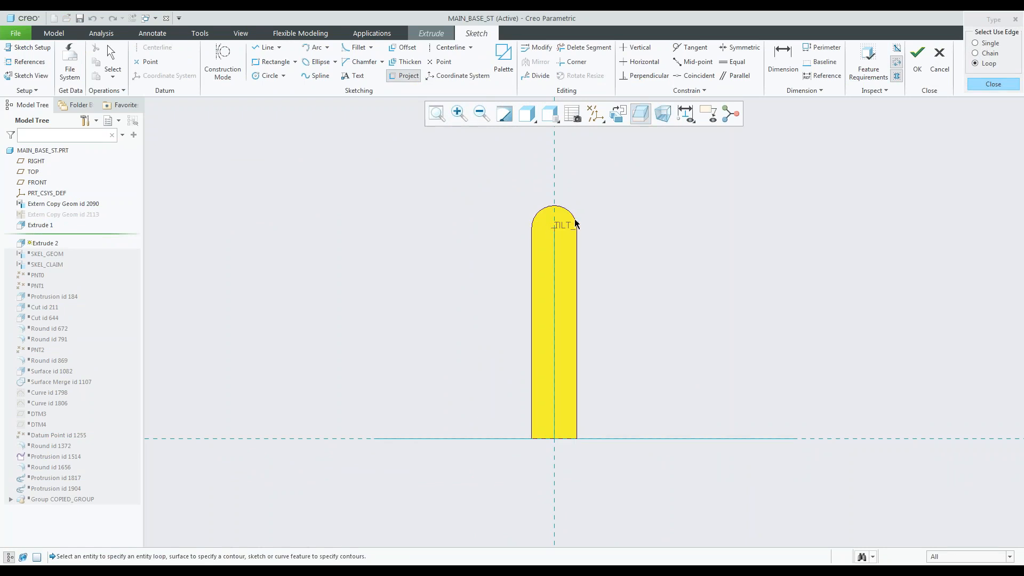
{"action": "left_click", "coordinate": [557, 223]}
{"action": "left_click", "coordinate": [982, 137]}
{"action": "left_click", "coordinate": [988, 128]}
{"action": "scroll", "coordinate": [569, 237], "scroll_direction": "down", "scroll_amount": 1}
Sketch a line across the post's full width at the bottom of the projected circle and constrain it horizontal.
{"action": "left_click", "coordinate": [266, 47]}
{"action": "scroll", "coordinate": [557, 285], "scroll_direction": "down", "scroll_amount": 3}
{"action": "left_click", "coordinate": [472, 213]}
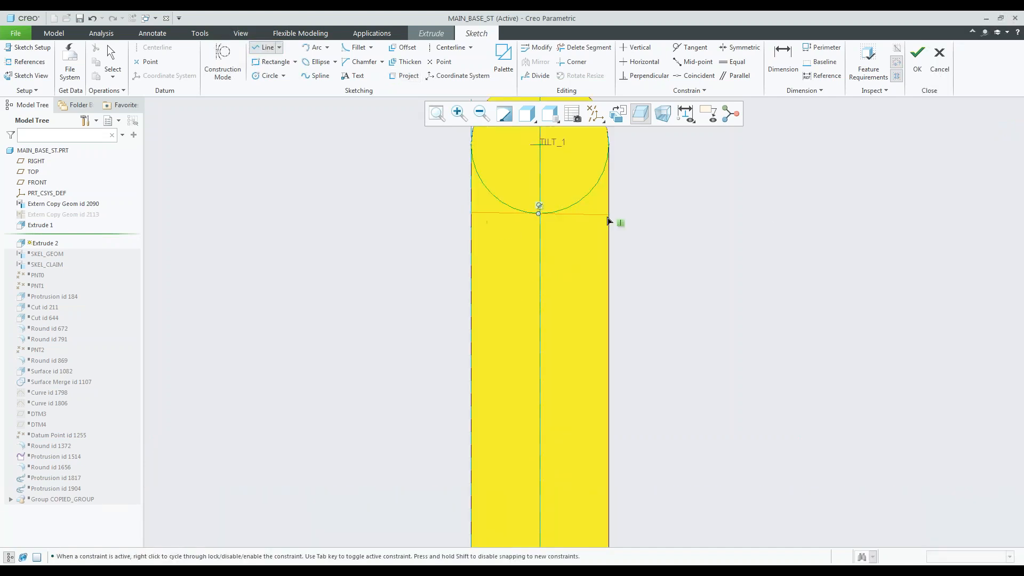
{"action": "left_click", "coordinate": [608, 214]}
{"action": "middle_click", "coordinate": [609, 215]}
{"action": "left_click", "coordinate": [642, 62]}
{"action": "left_click", "coordinate": [591, 215]}
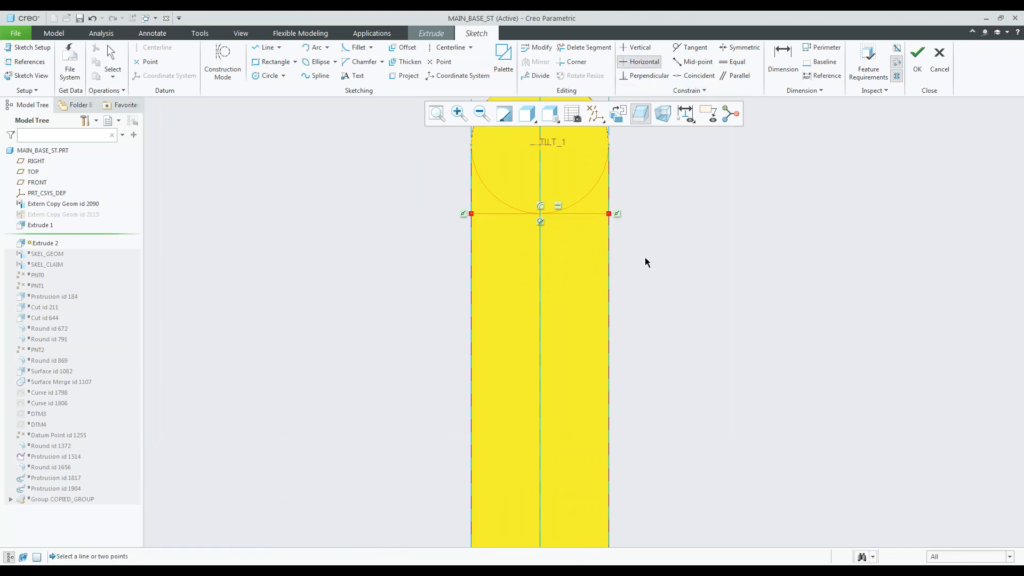
{"action": "middle_click", "coordinate": [676, 218]}
Trim away the projected circle's lower arc above the horizontal line and try to finish the sketch.
{"action": "left_click", "coordinate": [584, 48]}
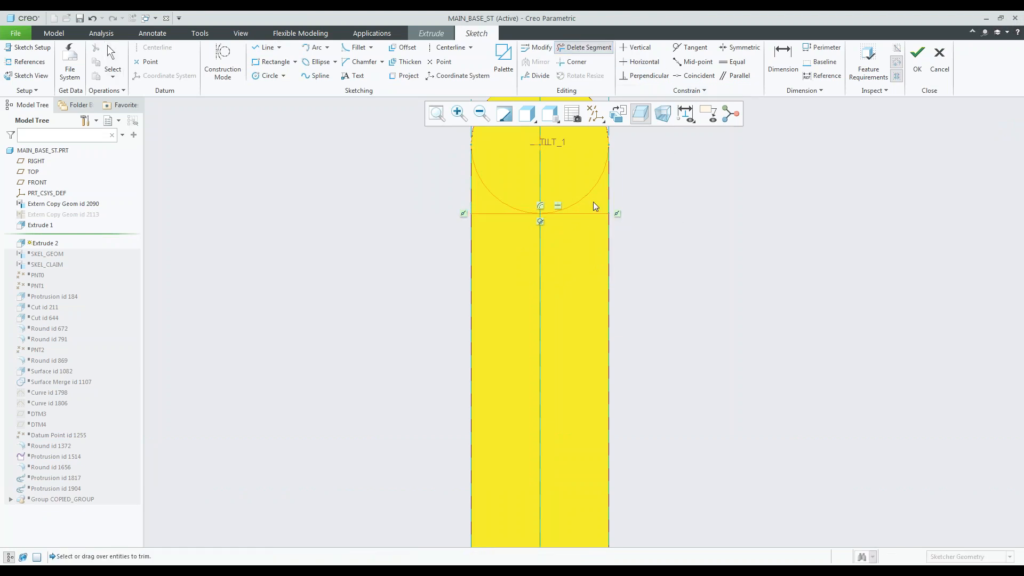
{"action": "left_click_drag", "start_coordinate": [494, 196], "coordinate": [485, 206]}
{"action": "scroll", "coordinate": [499, 275], "scroll_direction": "up", "scroll_amount": 2}
{"action": "middle_click_drag", "start_coordinate": [516, 283], "coordinate": [488, 294]}
{"action": "left_click", "coordinate": [924, 53]}
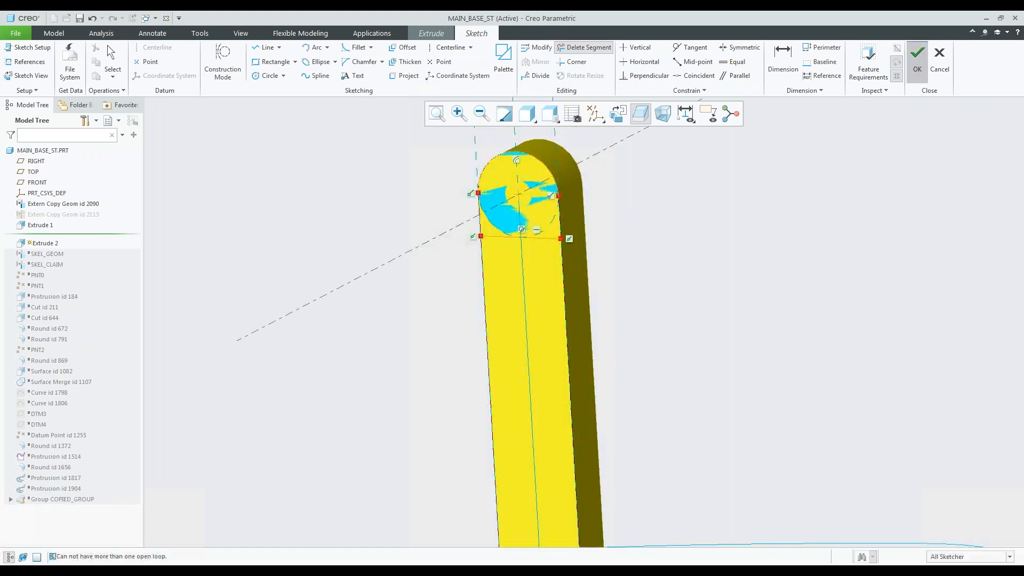
Close the profile with vertical lines joining the upper arc's ends to the horizontal line, and finish the sketch.
{"action": "left_click", "coordinate": [559, 318]}
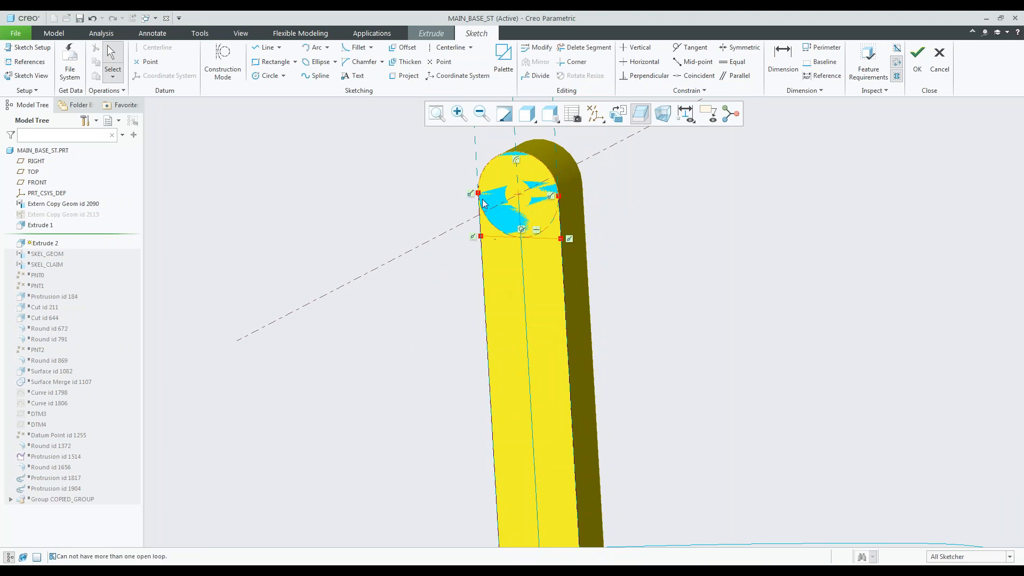
{"action": "left_click", "coordinate": [265, 53]}
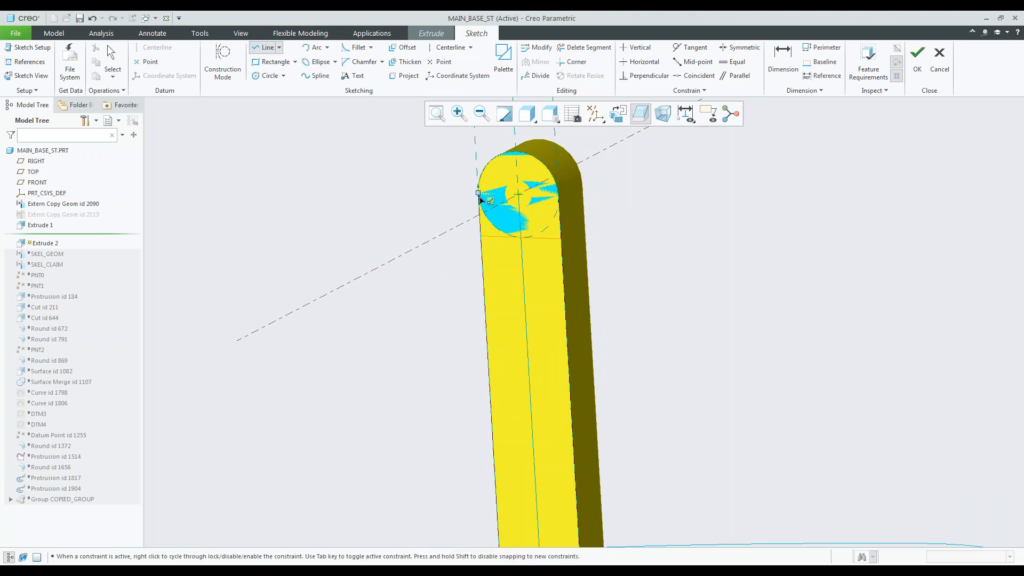
{"action": "middle_click", "coordinate": [623, 243]}
{"action": "left_click", "coordinate": [559, 196]}
{"action": "left_click", "coordinate": [561, 237]}
{"action": "middle_click", "coordinate": [571, 244]}
{"action": "left_click", "coordinate": [917, 59]}
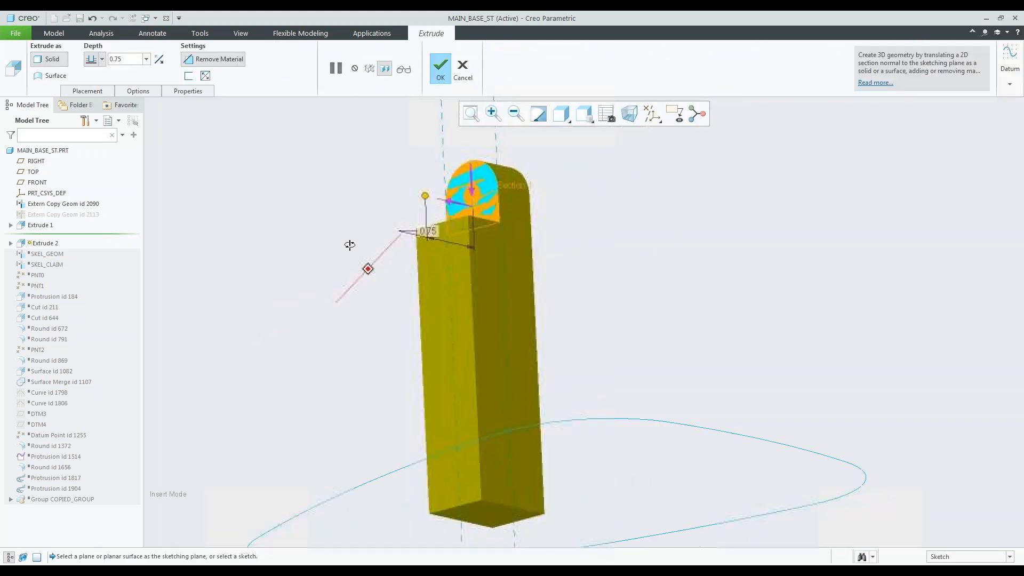
Set the material-removing extrusion's depth to Through All and complete the step cut at the post's top.
{"action": "right_click", "coordinate": [397, 252]}
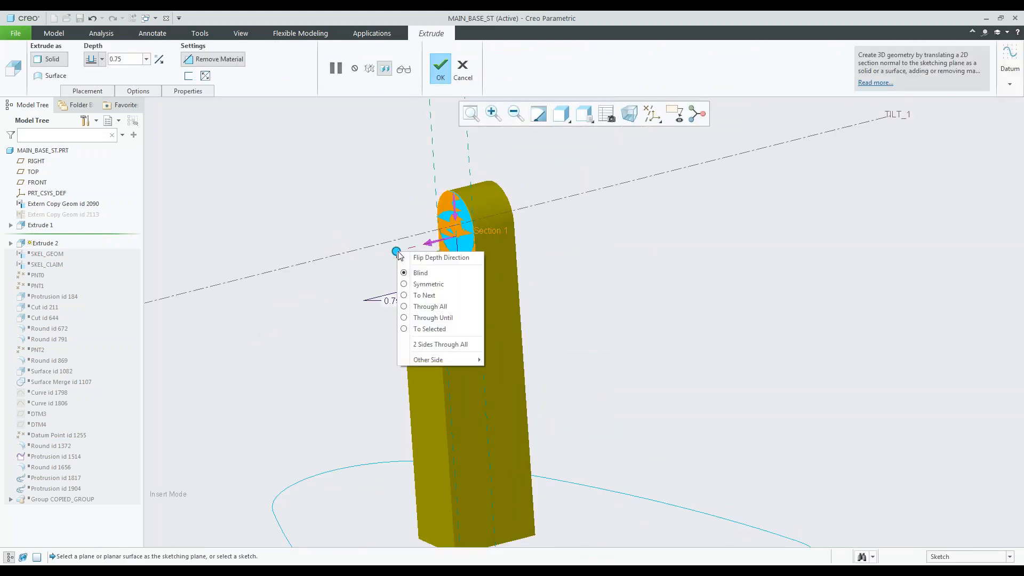
{"action": "left_click", "coordinate": [443, 308]}
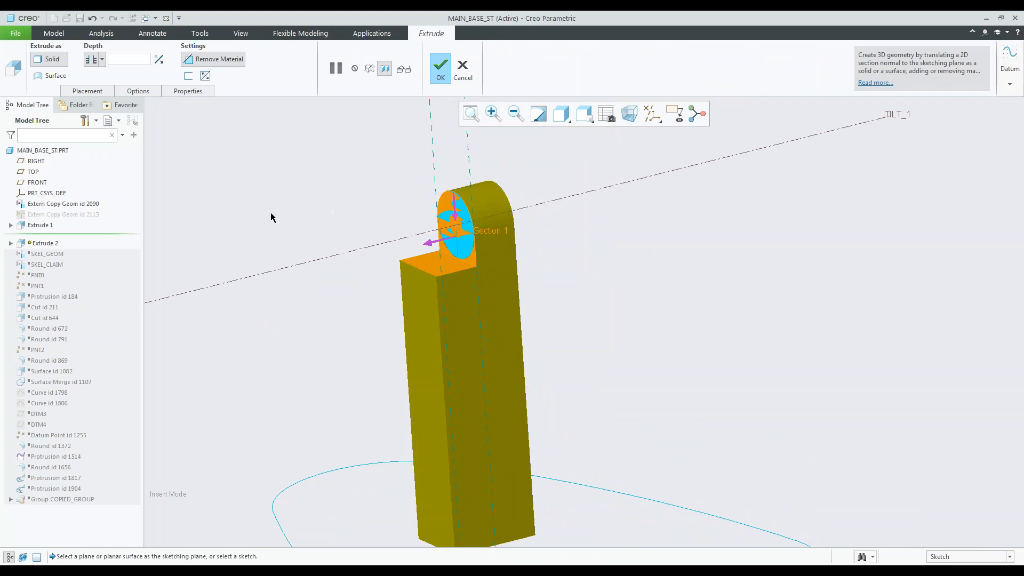
{"action": "middle_click", "coordinate": [355, 214]}
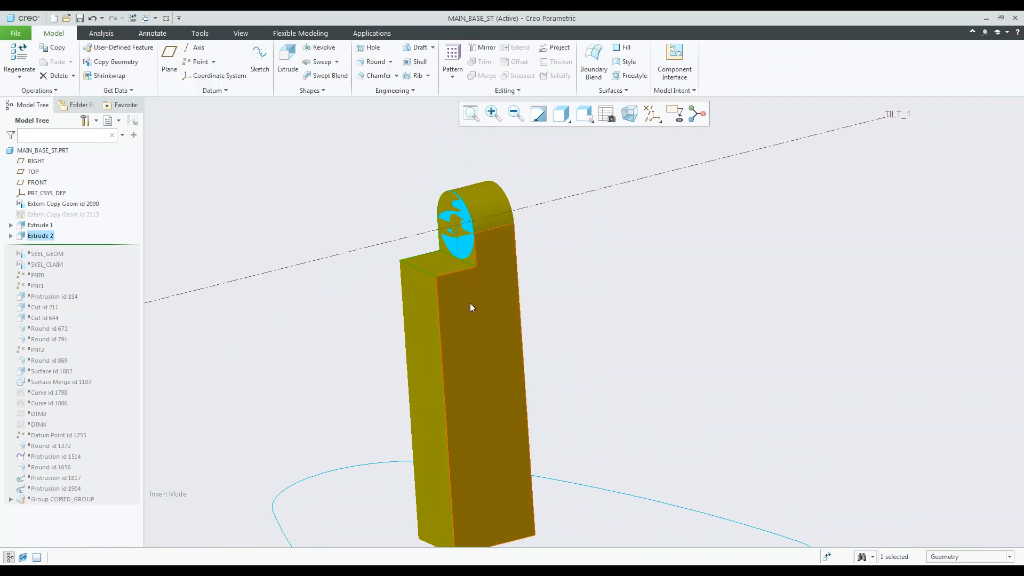
{"action": "mouse_move", "coordinate": [532, 248]}
{"action": "middle_mouse_down"}
{"action": "mouse_move", "coordinate": [544, 234]}
{"action": "mouse_move", "coordinate": [534, 239]}
{"action": "middle_mouse_up"}
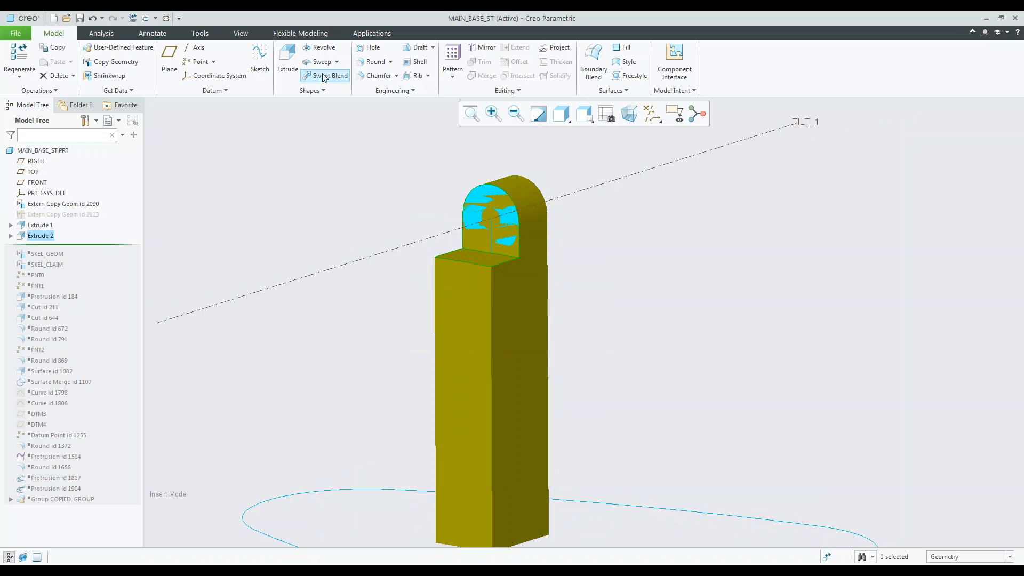
Start an Extrude sketch on the FRONT plane and sketch a small circle concentric with the TILT_1 axis.
{"action": "left_click", "coordinate": [39, 182]}
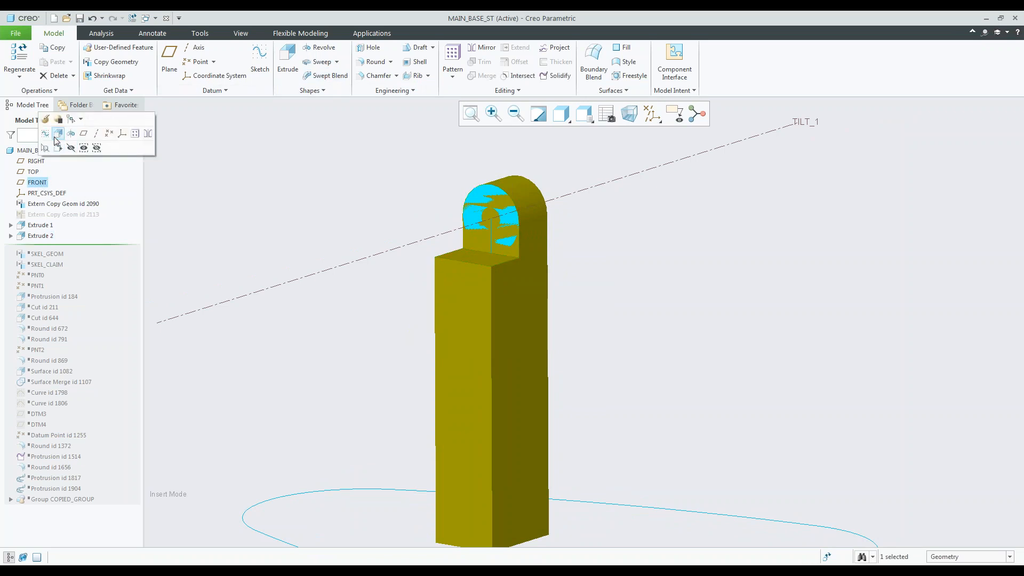
{"action": "left_click", "coordinate": [57, 134]}
{"action": "left_click", "coordinate": [265, 76]}
{"action": "scroll", "coordinate": [489, 219], "scroll_direction": "down", "scroll_amount": 4}
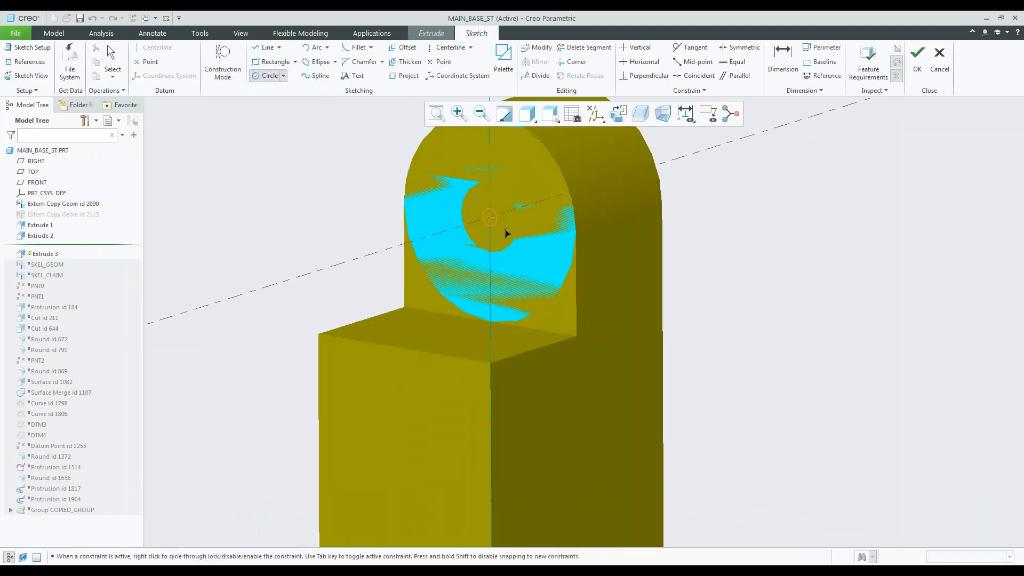
{"action": "left_click", "coordinate": [515, 239]}
{"action": "middle_click", "coordinate": [562, 238]}
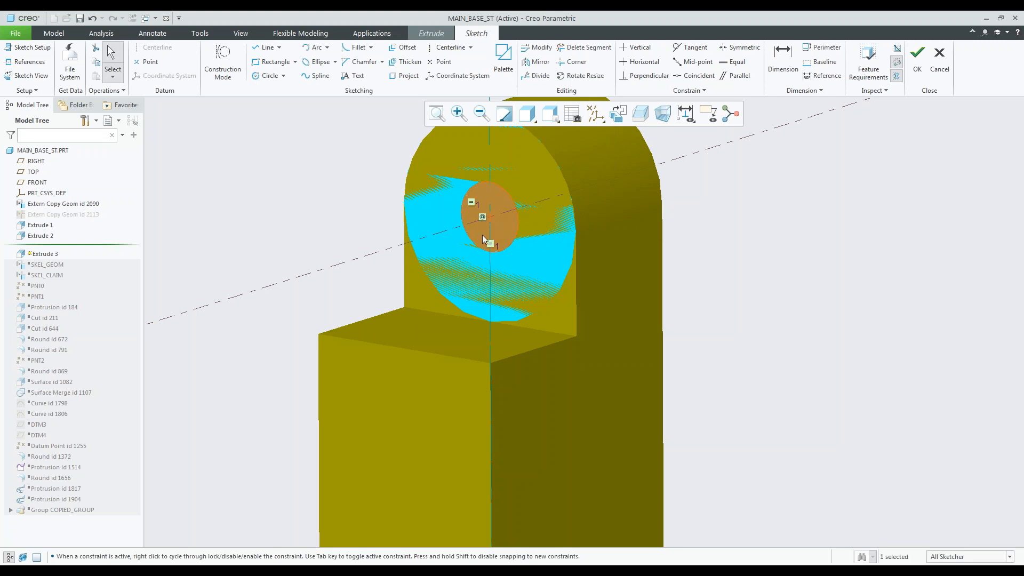
{"action": "left_click", "coordinate": [918, 59]}
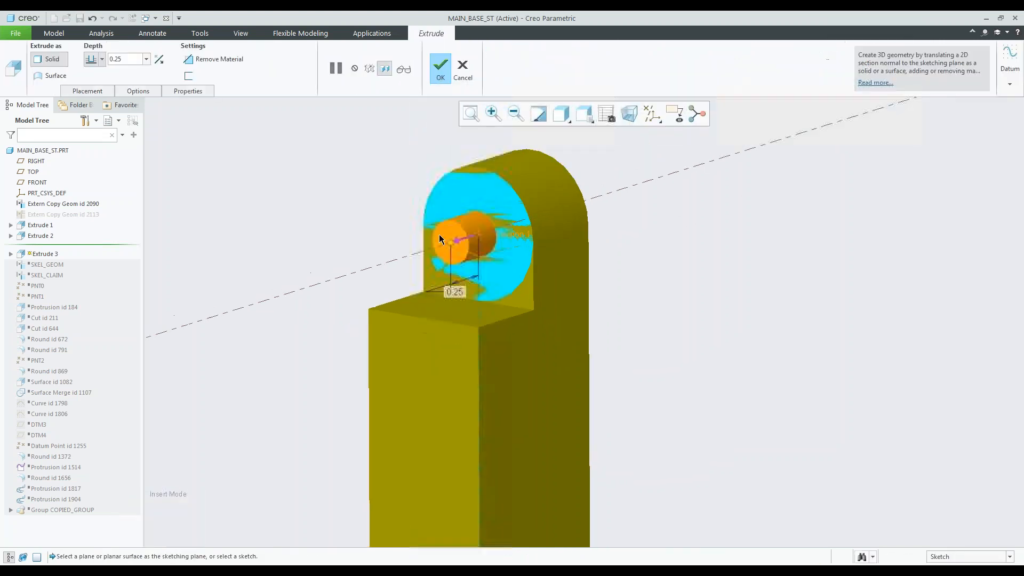
Make the circle extrusion remove material in the flipped direction Through All to cut the pivot hole.
{"action": "left_click", "coordinate": [191, 59]}
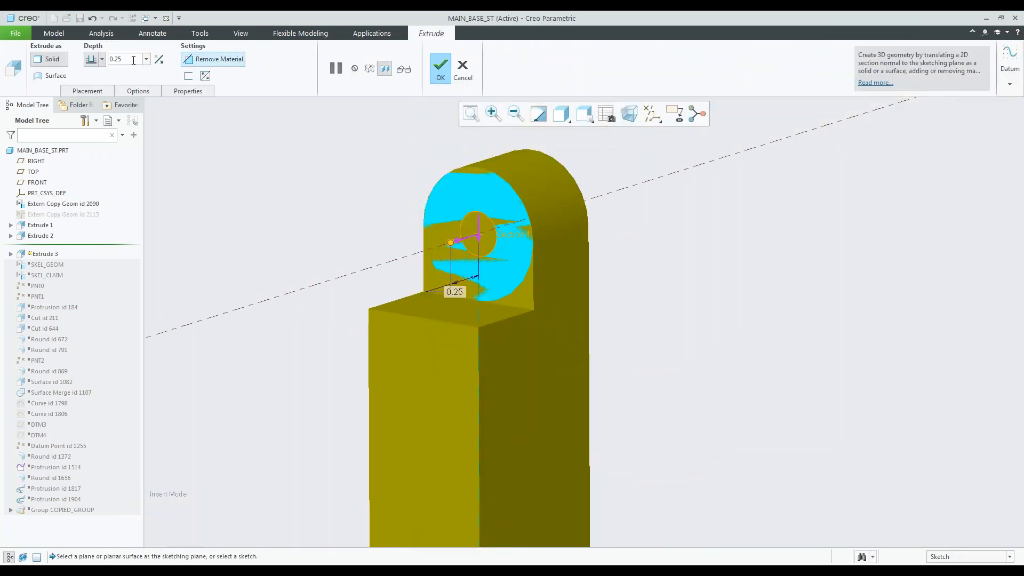
{"action": "left_click", "coordinate": [159, 60]}
{"action": "left_click", "coordinate": [102, 59]}
{"action": "left_click", "coordinate": [91, 121]}
{"action": "mouse_move", "coordinate": [582, 306]}
{"action": "middle_mouse_down"}
{"action": "mouse_move", "coordinate": [602, 291]}
{"action": "mouse_move", "coordinate": [533, 308]}
{"action": "mouse_move", "coordinate": [558, 295]}
{"action": "mouse_move", "coordinate": [681, 312]}
{"action": "middle_mouse_up"}
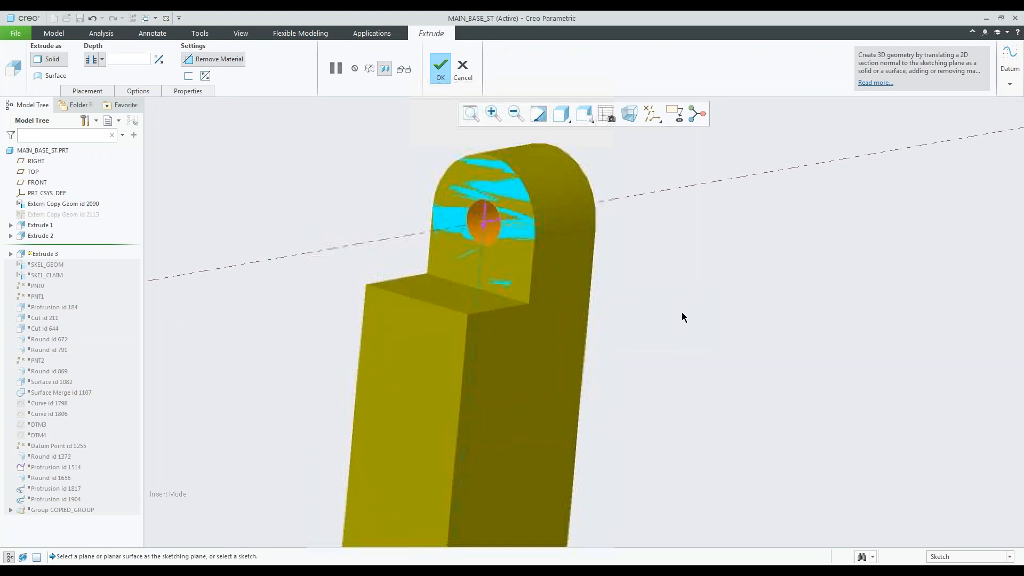
{"action": "middle_click", "coordinate": [686, 305]}
{"action": "scroll", "coordinate": [382, 243], "scroll_direction": "up", "scroll_amount": 5}
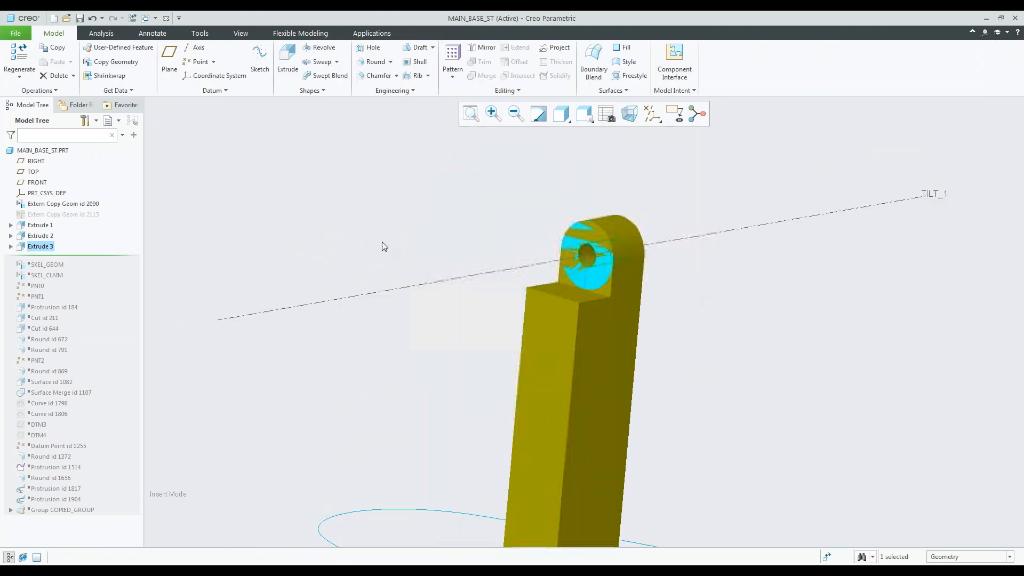
{"action": "scroll", "coordinate": [520, 366], "scroll_direction": "down", "scroll_amount": 3}
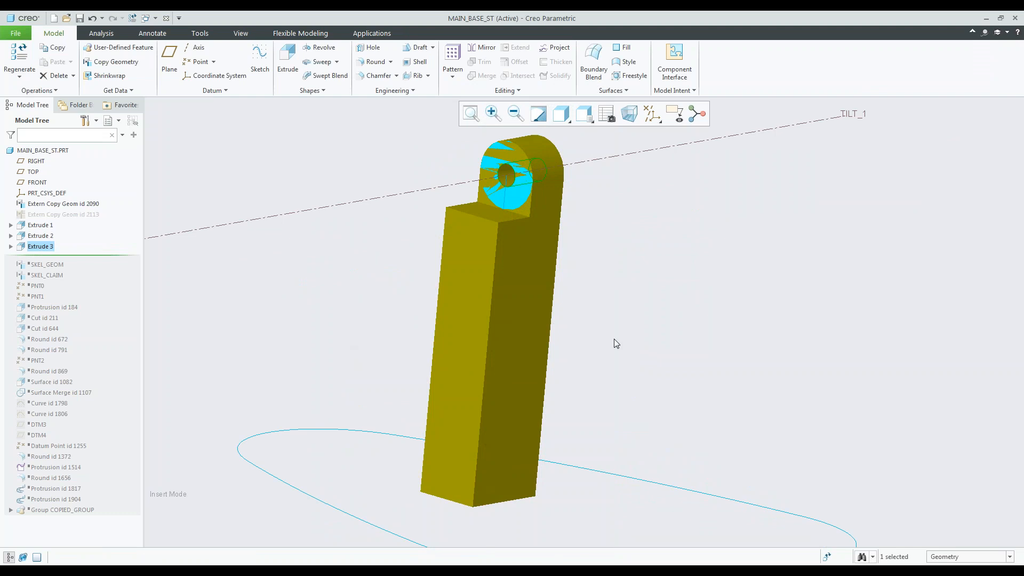
Replace the post's narrow face below the step cut with a full round between its two adjacent side faces.
{"action": "left_click", "coordinate": [368, 64]}
{"action": "left_click", "coordinate": [523, 322]}
{"action": "left_click", "coordinate": [463, 289], "text": "ctrl"}
{"action": "middle_click_drag", "start_coordinate": [519, 338], "coordinate": [496, 362]}
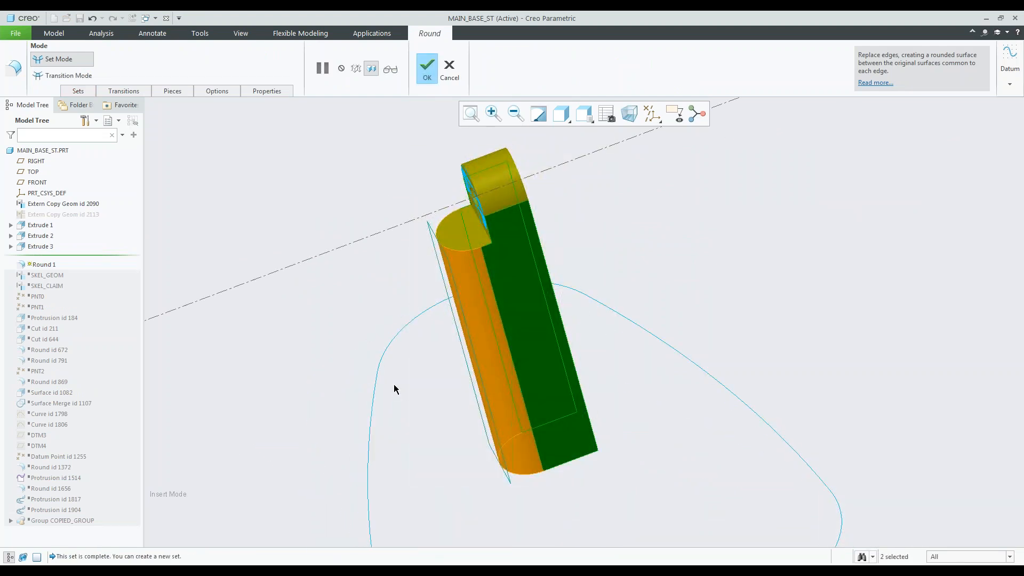
{"action": "scroll", "coordinate": [384, 245], "scroll_direction": "down", "scroll_amount": 1}
{"action": "middle_click", "coordinate": [578, 220]}
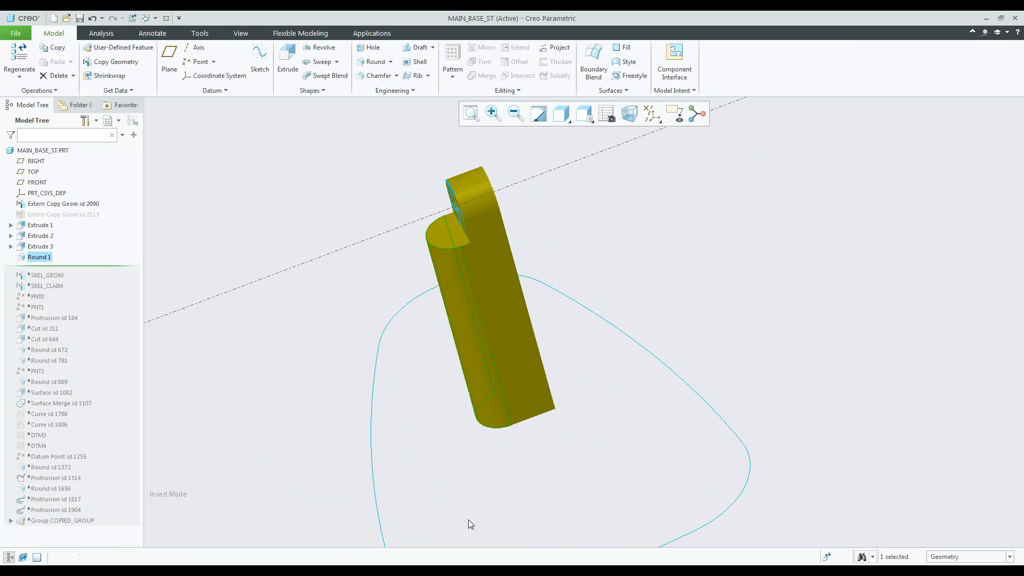
{"action": "mouse_move", "coordinate": [574, 309]}
{"action": "middle_mouse_down"}
{"action": "mouse_move", "coordinate": [506, 347]}
{"action": "mouse_move", "coordinate": [522, 312]}
{"action": "mouse_move", "coordinate": [542, 327]}
{"action": "middle_mouse_up"}
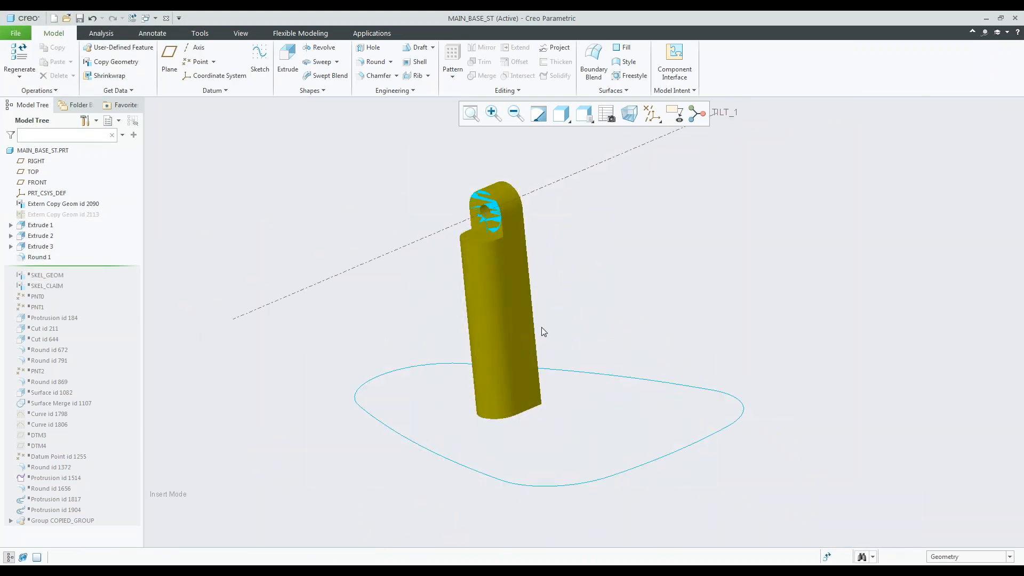
Switch to the VORTEX-1200_FIN assembly and examine the joint between the main base post and the support arm.
{"action": "scroll", "coordinate": [485, 188], "scroll_direction": "up", "scroll_amount": 3}
{"action": "mouse_move", "coordinate": [493, 206]}
{"action": "middle_mouse_down"}
{"action": "mouse_move", "coordinate": [507, 187]}
{"action": "mouse_move", "coordinate": [500, 207]}
{"action": "middle_mouse_up"}
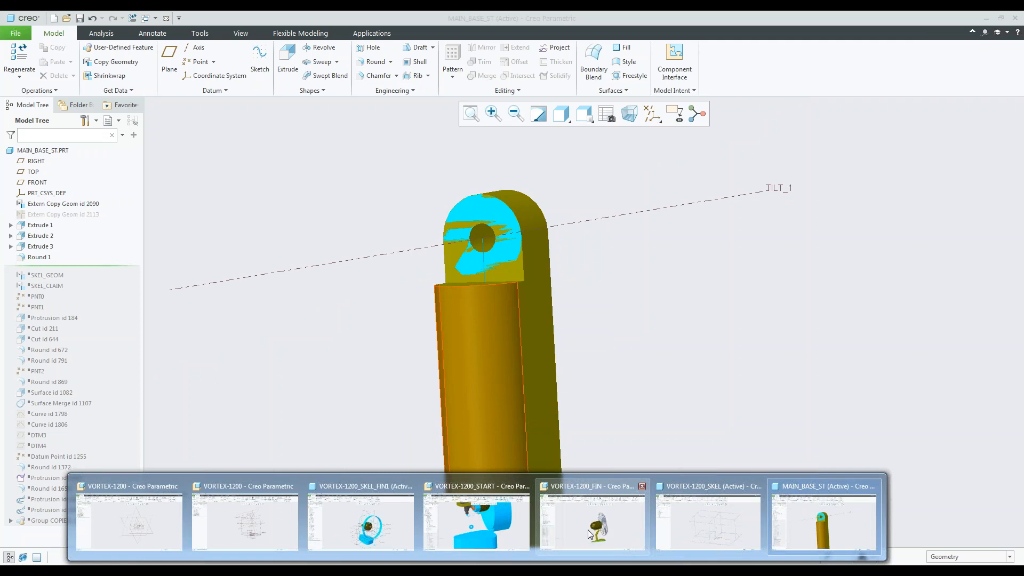
{"action": "left_click", "coordinate": [588, 530]}
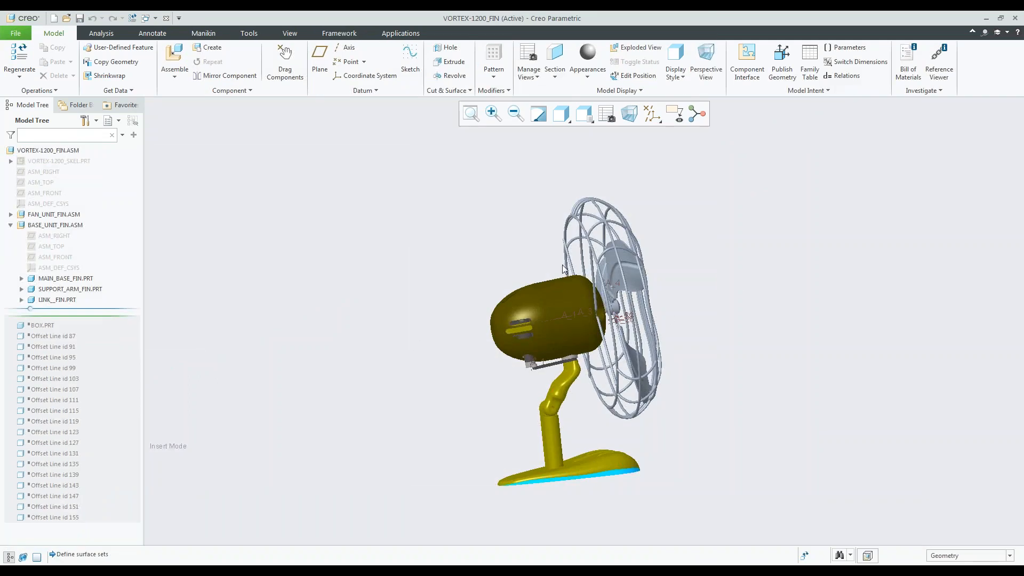
{"action": "mouse_move", "coordinate": [551, 261]}
{"action": "middle_mouse_down"}
{"action": "mouse_move", "coordinate": [521, 276]}
{"action": "mouse_move", "coordinate": [530, 290]}
{"action": "middle_mouse_up"}
{"action": "scroll", "coordinate": [541, 430], "scroll_direction": "down", "scroll_amount": 5}
{"action": "scroll", "coordinate": [542, 430], "scroll_direction": "down", "scroll_amount": 3}
{"action": "mouse_move", "coordinate": [507, 336]}
{"action": "middle_mouse_down"}
{"action": "mouse_move", "coordinate": [579, 306]}
{"action": "mouse_move", "coordinate": [528, 278]}
{"action": "middle_mouse_up"}
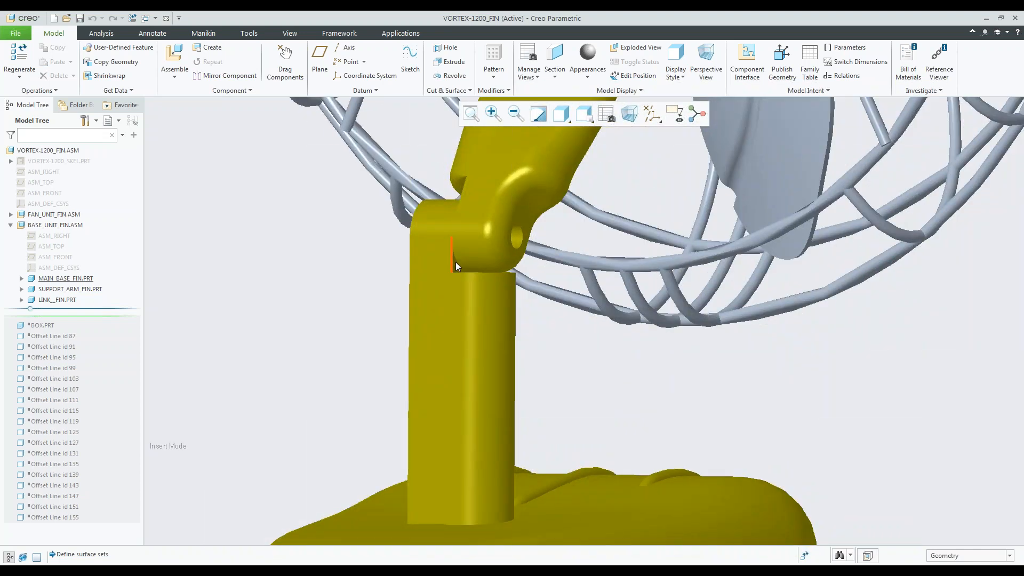
{"action": "scroll", "coordinate": [456, 263], "scroll_direction": "down", "scroll_amount": 3}
{"action": "scroll", "coordinate": [455, 265], "scroll_direction": "up", "scroll_amount": 1}
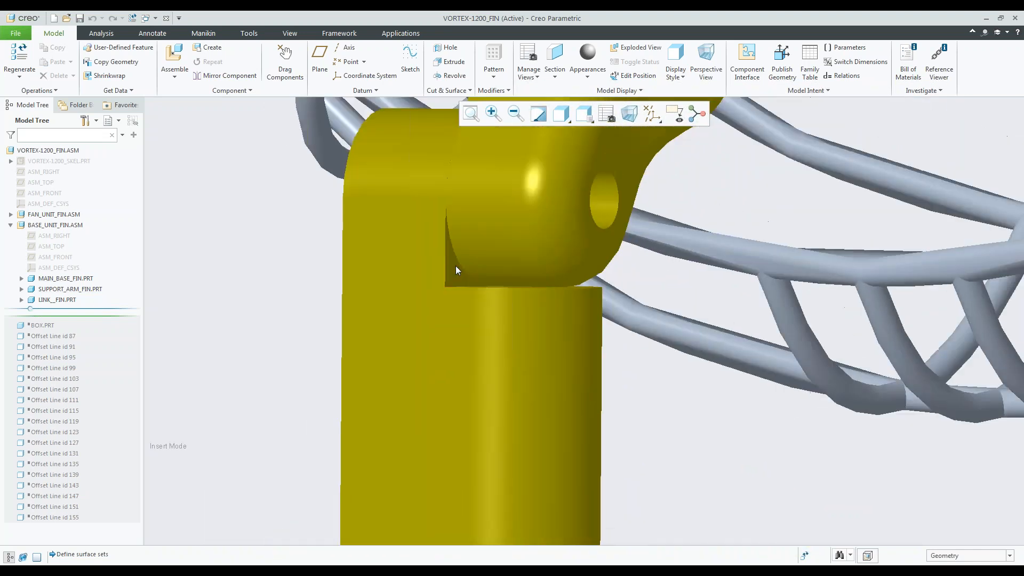
{"action": "middle_click_drag", "start_coordinate": [462, 254], "coordinate": [498, 207]}
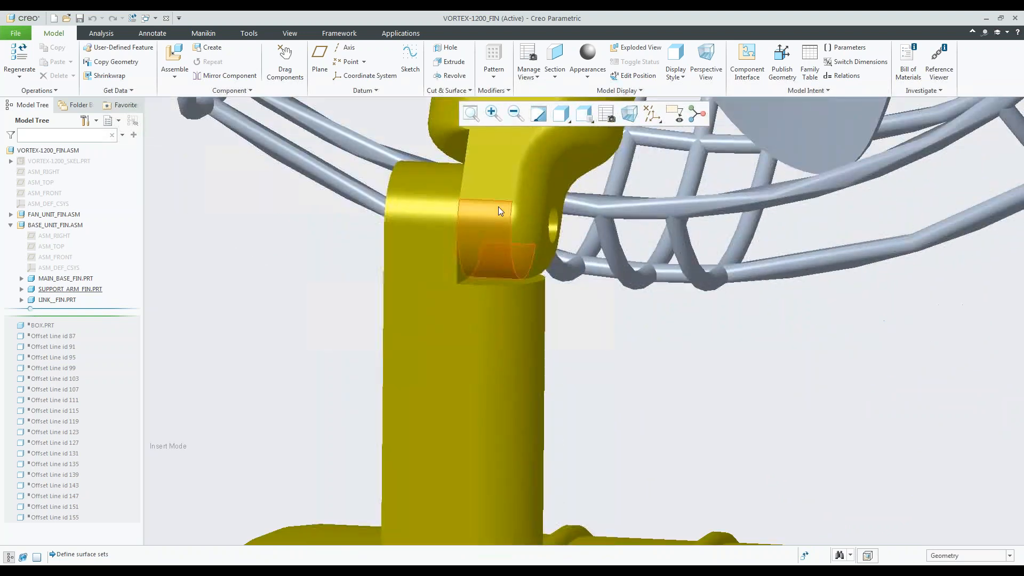
Examine the rounded post, its step cut and the pivot hole beside the support arm from both sides in the finished assembly.
{"action": "left_click", "coordinate": [498, 208]}
{"action": "scroll", "coordinate": [494, 234], "scroll_direction": "up", "scroll_amount": 3}
{"action": "scroll", "coordinate": [473, 336], "scroll_direction": "up", "scroll_amount": 2}
{"action": "middle_click_drag", "start_coordinate": [496, 309], "coordinate": [476, 304]}
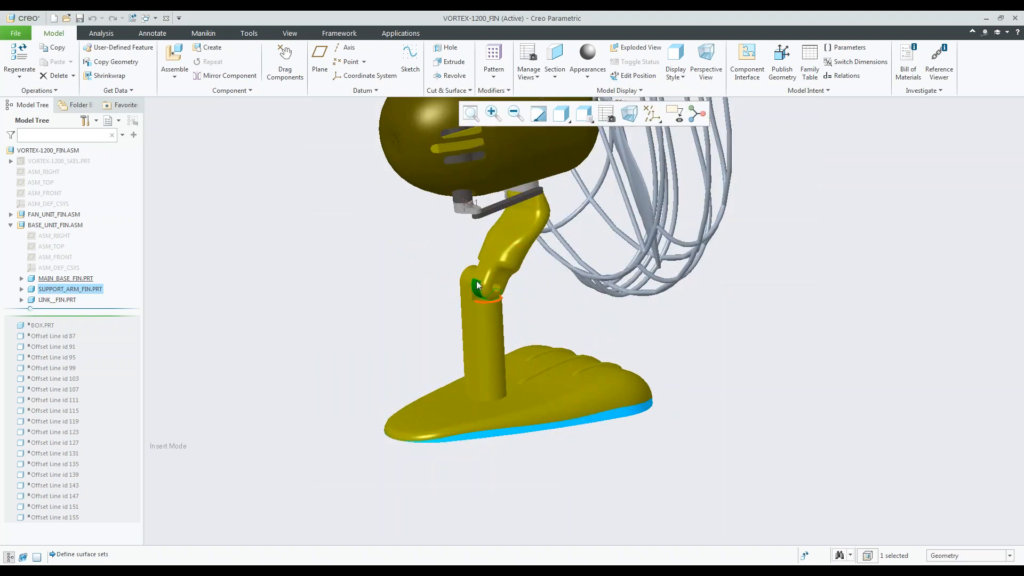
{"action": "scroll", "coordinate": [464, 294], "scroll_direction": "down", "scroll_amount": 2}
{"action": "left_click", "coordinate": [427, 279]}
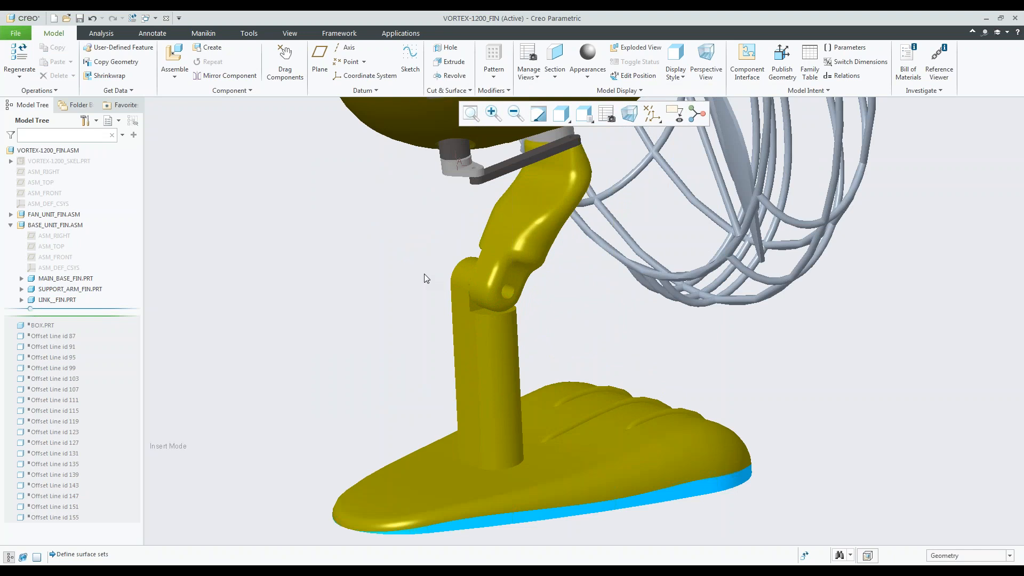
{"action": "scroll", "coordinate": [482, 339], "scroll_direction": "down", "scroll_amount": 2}
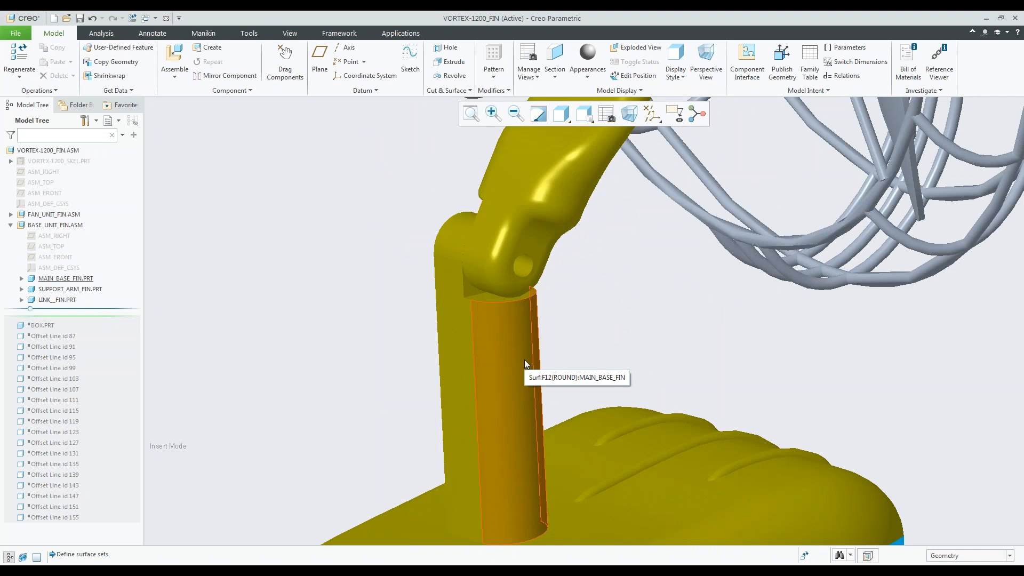
{"action": "scroll", "coordinate": [436, 299], "scroll_direction": "up", "scroll_amount": 2}
{"action": "scroll", "coordinate": [454, 295], "scroll_direction": "down", "scroll_amount": 3}
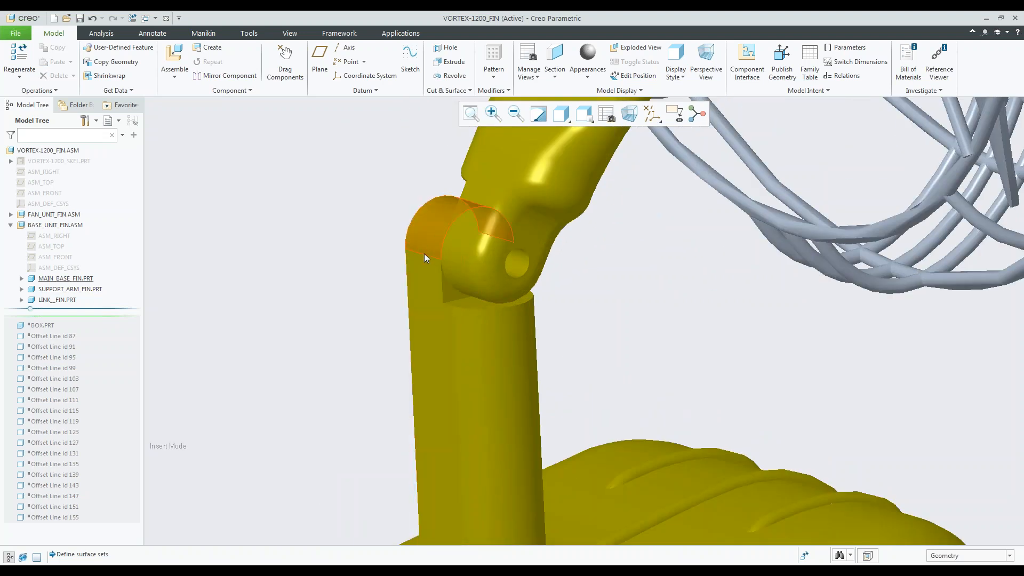
{"action": "middle_click_drag", "start_coordinate": [440, 241], "coordinate": [418, 225]}
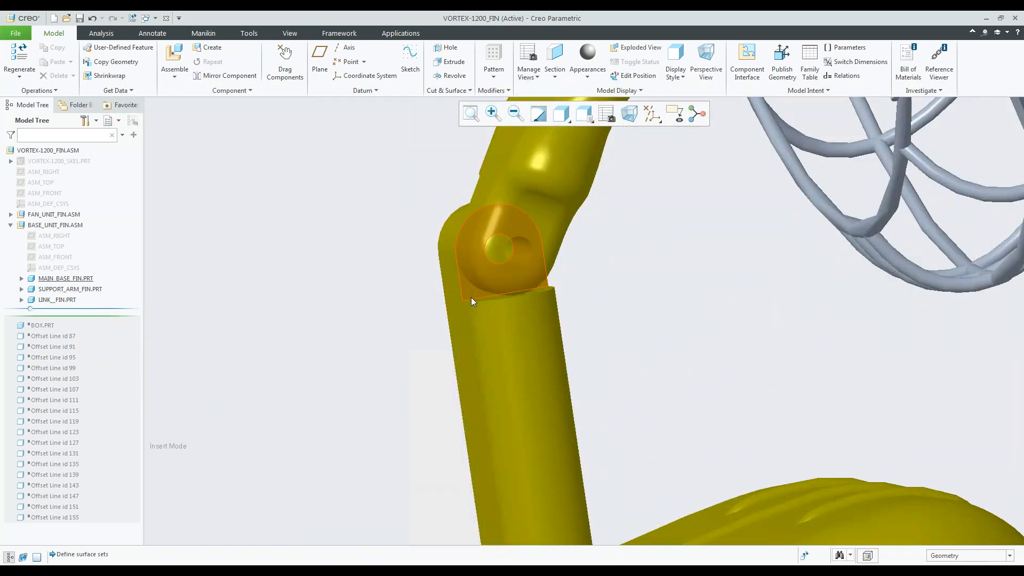
{"action": "scroll", "coordinate": [496, 292], "scroll_direction": "down", "scroll_amount": 2}
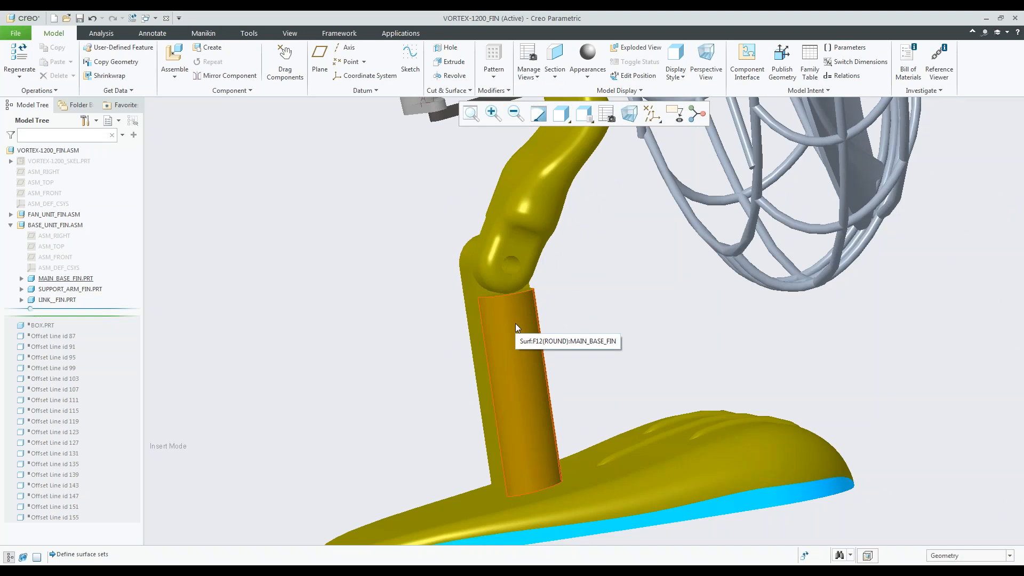
{"action": "middle_click_drag", "start_coordinate": [502, 318], "coordinate": [534, 286]}
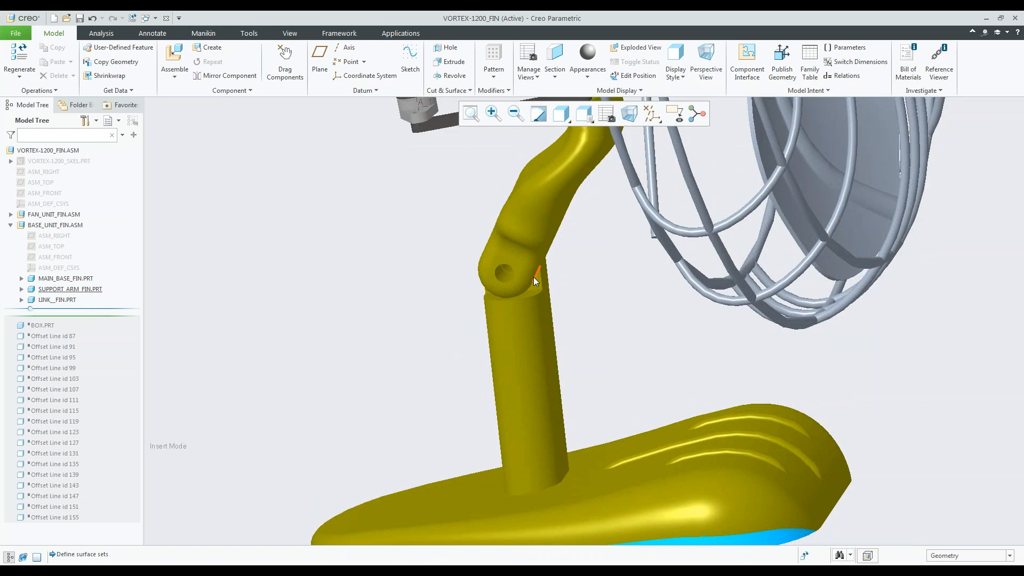
{"action": "scroll", "coordinate": [537, 283], "scroll_direction": "down", "scroll_amount": 3}
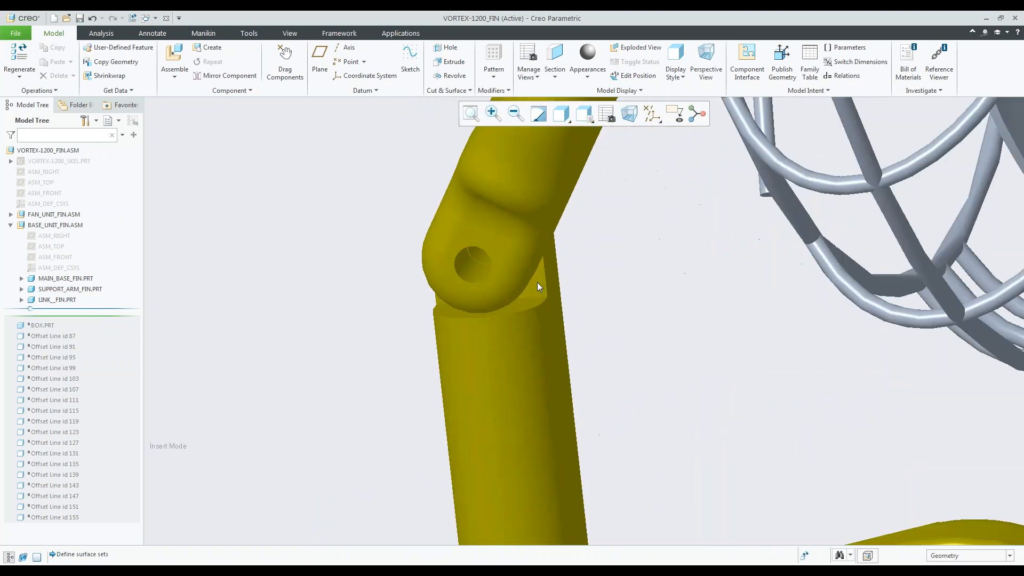
Open the VORTEX-1200_SKEL skeleton part from the finished assembly in its own window.
{"action": "left_click", "coordinate": [75, 162]}
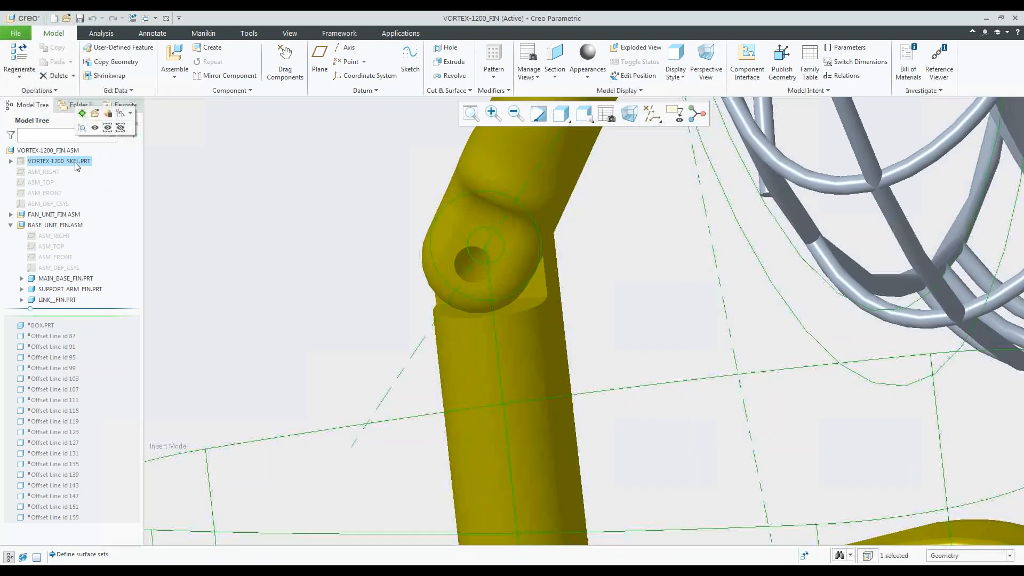
{"action": "left_click", "coordinate": [95, 115]}
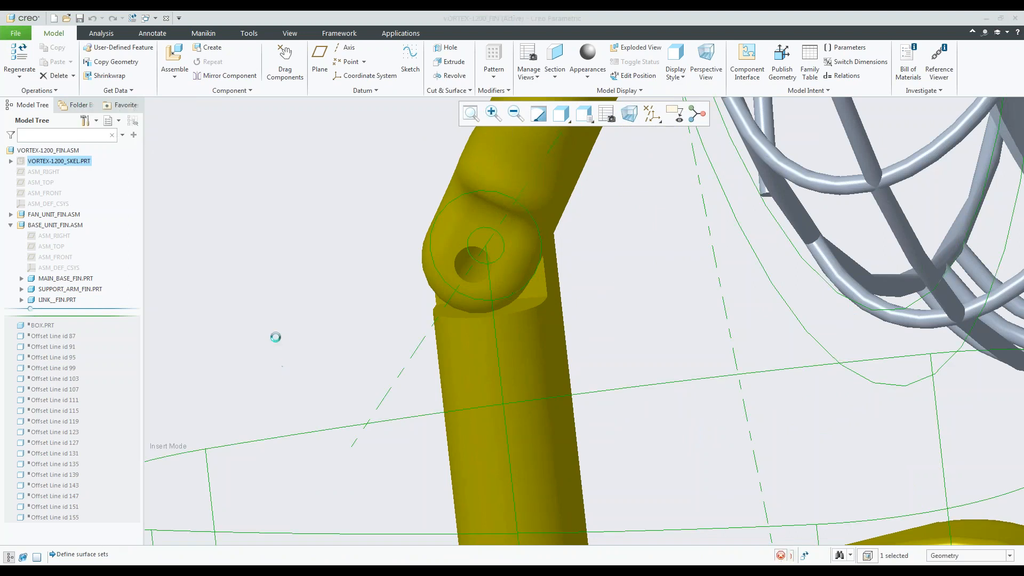
{"action": "middle_click_drag", "start_coordinate": [445, 395], "coordinate": [473, 355]}
{"action": "scroll", "coordinate": [533, 384], "scroll_direction": "down", "scroll_amount": 3}
{"action": "scroll", "coordinate": [548, 398], "scroll_direction": "down", "scroll_amount": 3}
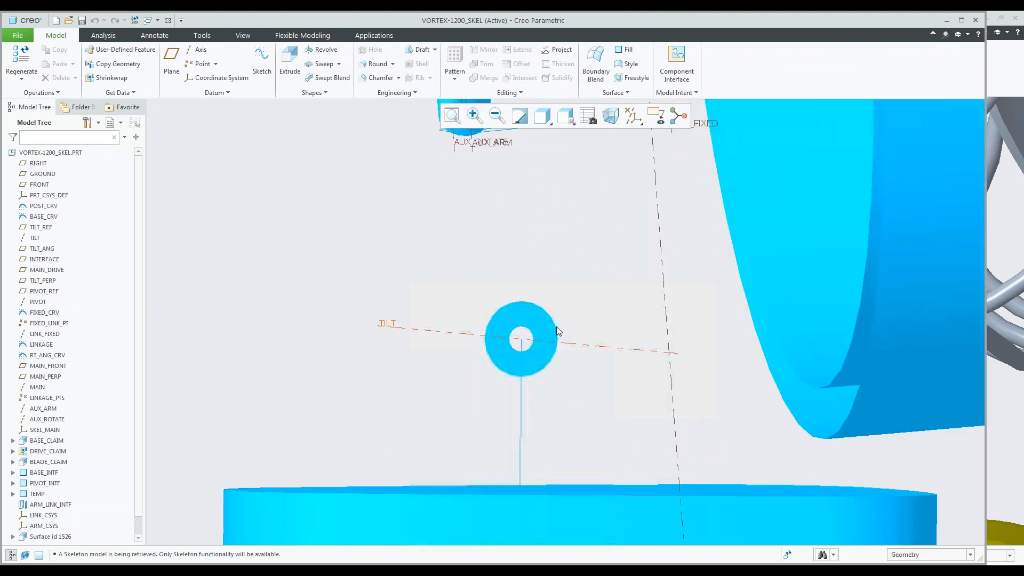
{"action": "middle_click_drag", "start_coordinate": [496, 283], "coordinate": [520, 314]}
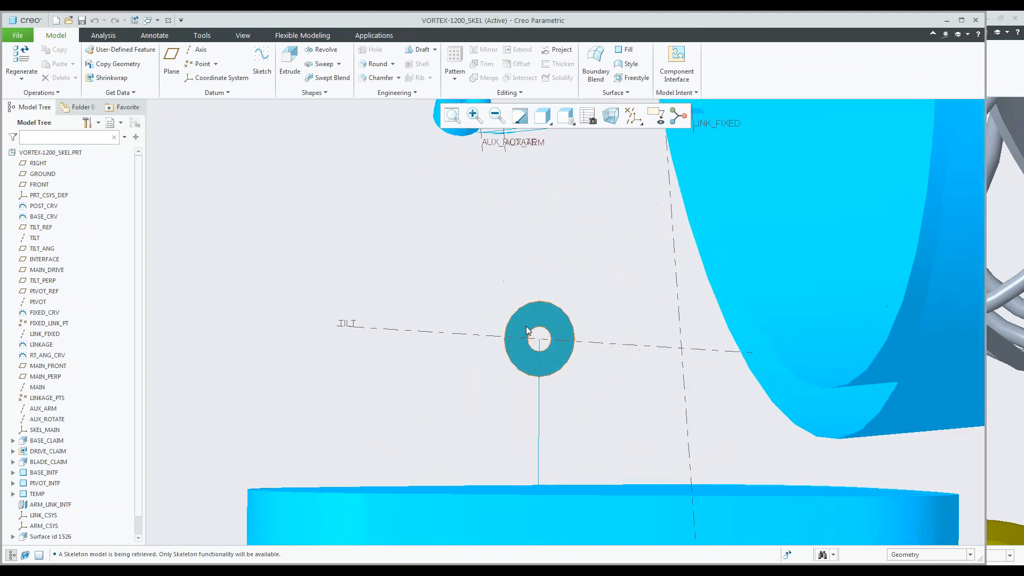
Set the outer diameter of the ring-shaped BASE_INTF surface on the TILT axis to 1.00.
{"action": "left_click", "coordinate": [527, 318]}
{"action": "left_click", "coordinate": [531, 259]}
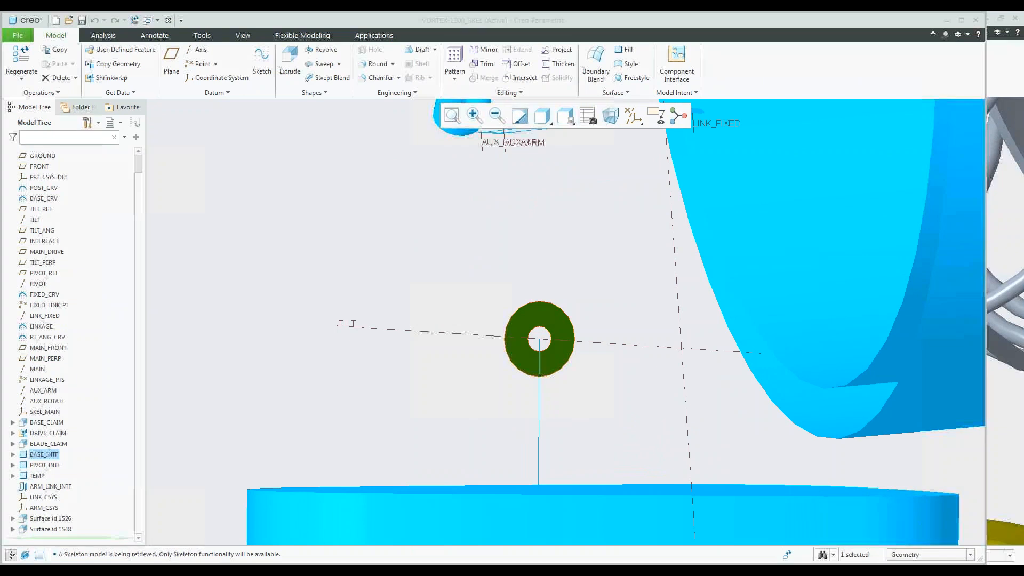
{"action": "double_click", "coordinate": [426, 326]}
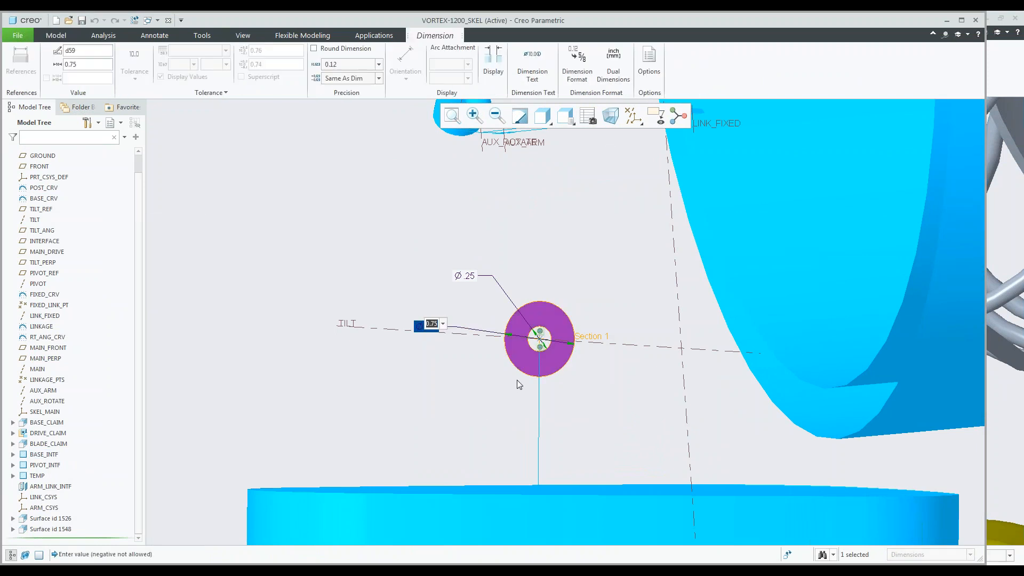
{"action": "type", "text": "1"}
{"action": "key", "text": "Return"}
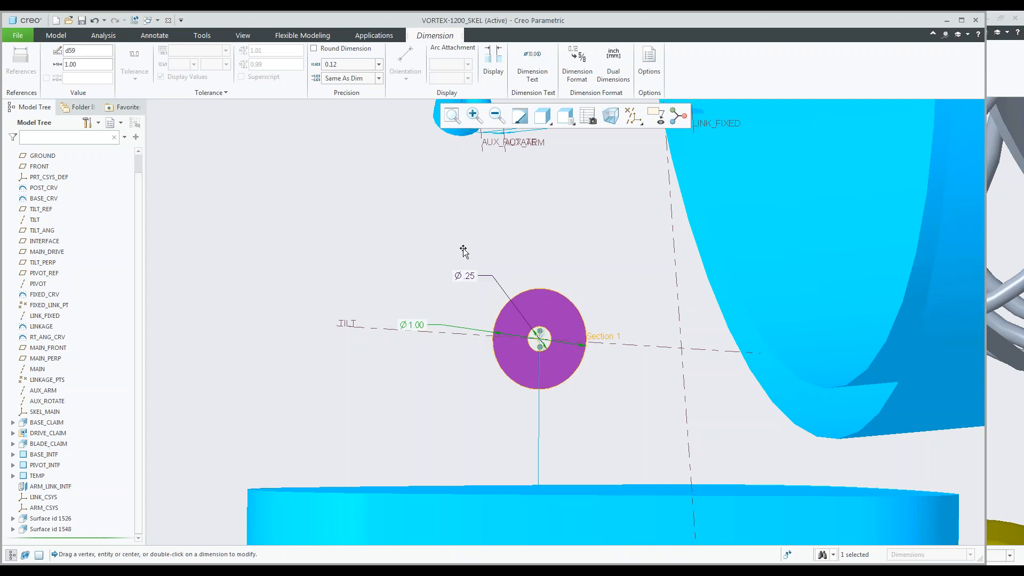
{"action": "double_click", "coordinate": [486, 204]}
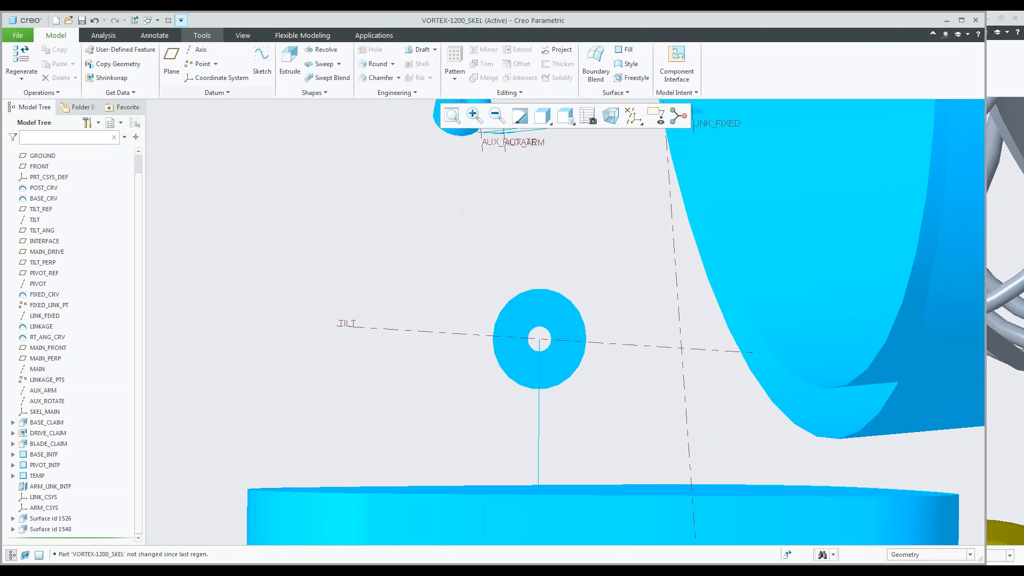
Return to the VORTEX-1200_FIN assembly and regenerate it with the modified skeleton.
{"action": "left_click", "coordinate": [152, 21]}
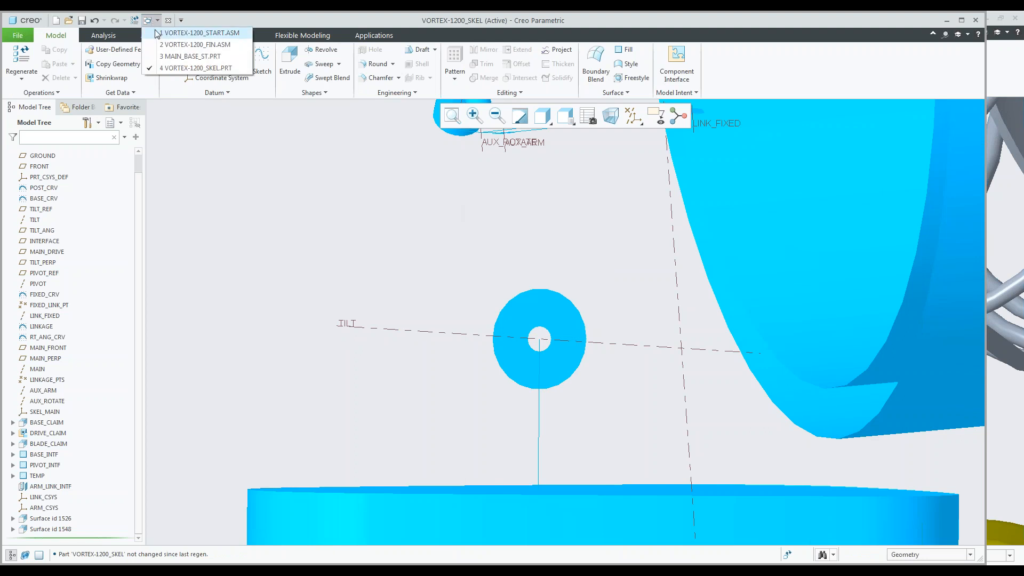
{"action": "left_click", "coordinate": [202, 45]}
{"action": "scroll", "coordinate": [565, 360], "scroll_direction": "down", "scroll_amount": 3}
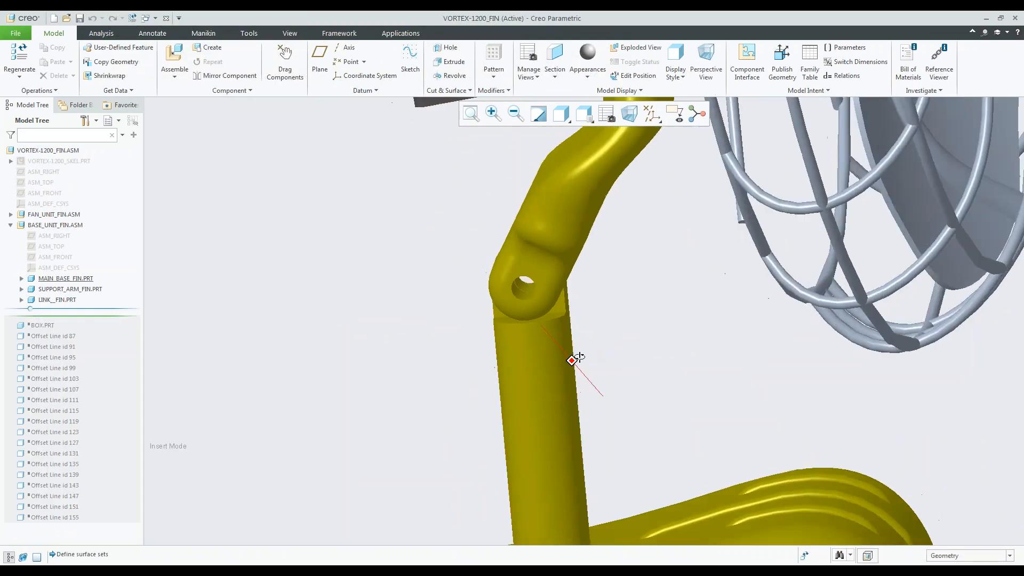
{"action": "key", "text": "ctrl+g"}
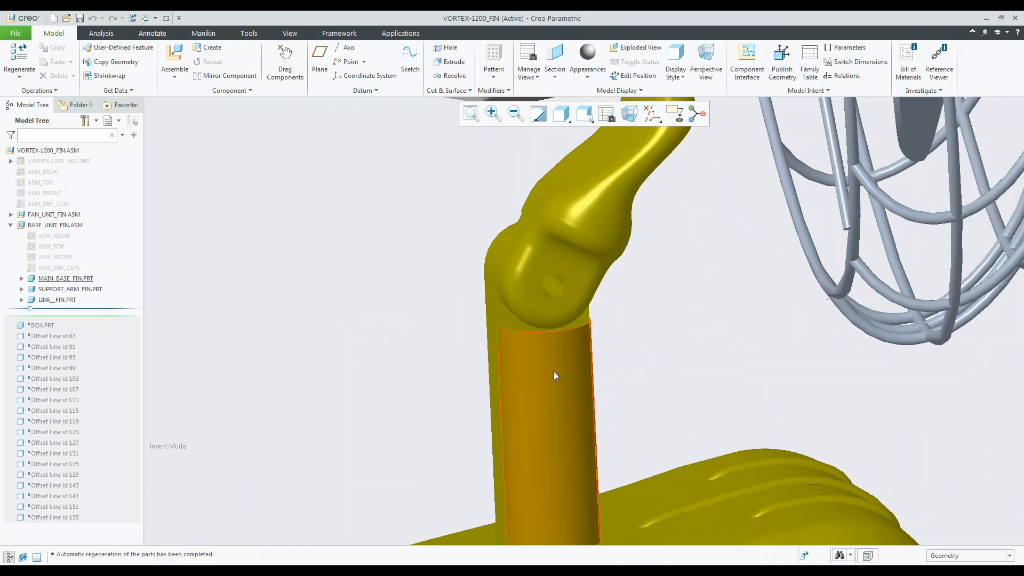
Inspect how the main base post and support arm follow the skeleton change, from the pivot joint out to the whole fan.
{"action": "scroll", "coordinate": [458, 301], "scroll_direction": "down", "scroll_amount": 3}
{"action": "middle_click_drag", "start_coordinate": [477, 310], "coordinate": [512, 295]}
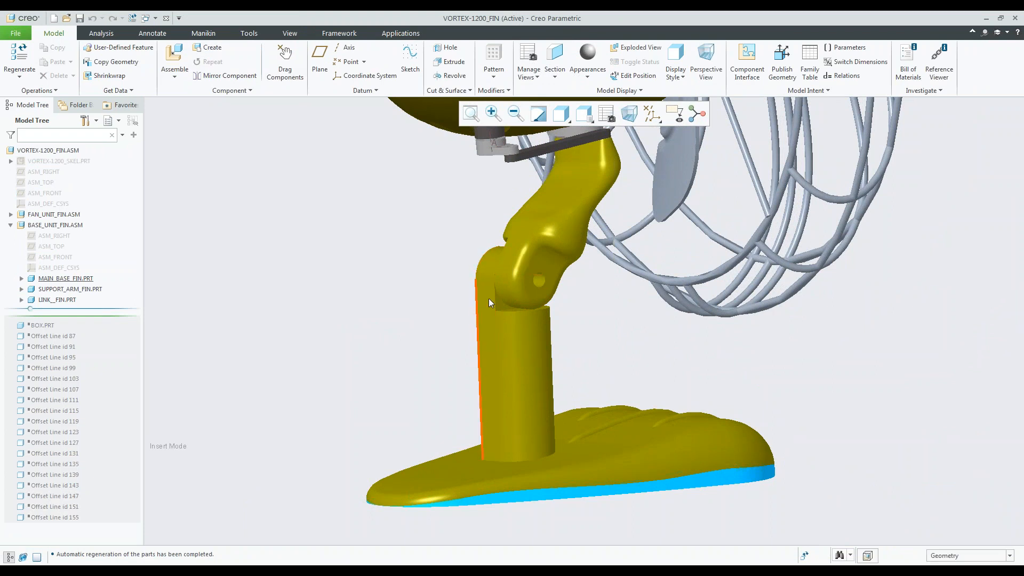
{"action": "middle_click_drag", "start_coordinate": [484, 267], "coordinate": [571, 273]}
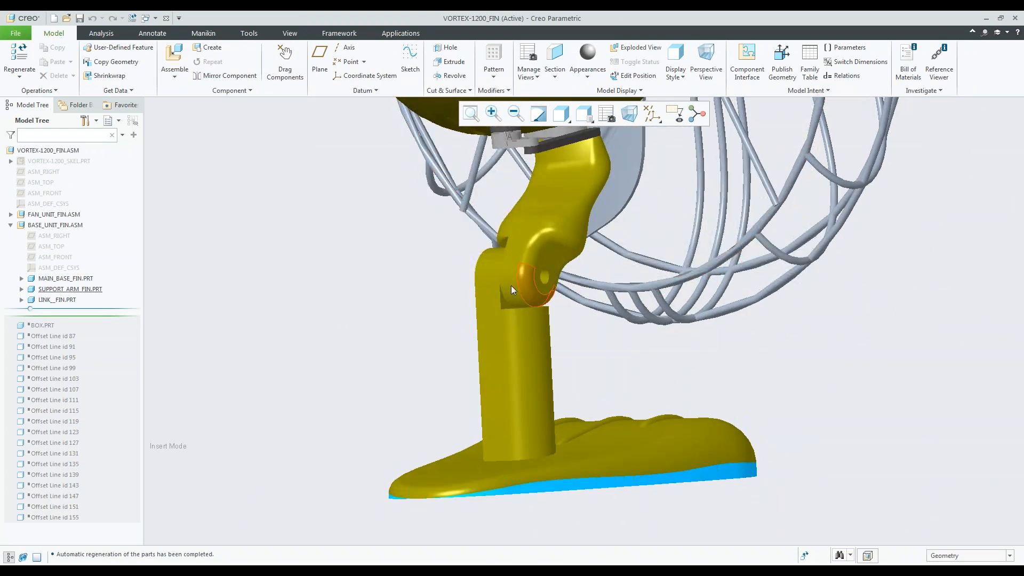
{"action": "mouse_move", "coordinate": [576, 380]}
{"action": "middle_mouse_down"}
{"action": "mouse_move", "coordinate": [487, 361]}
{"action": "mouse_move", "coordinate": [459, 389]}
{"action": "middle_mouse_up"}
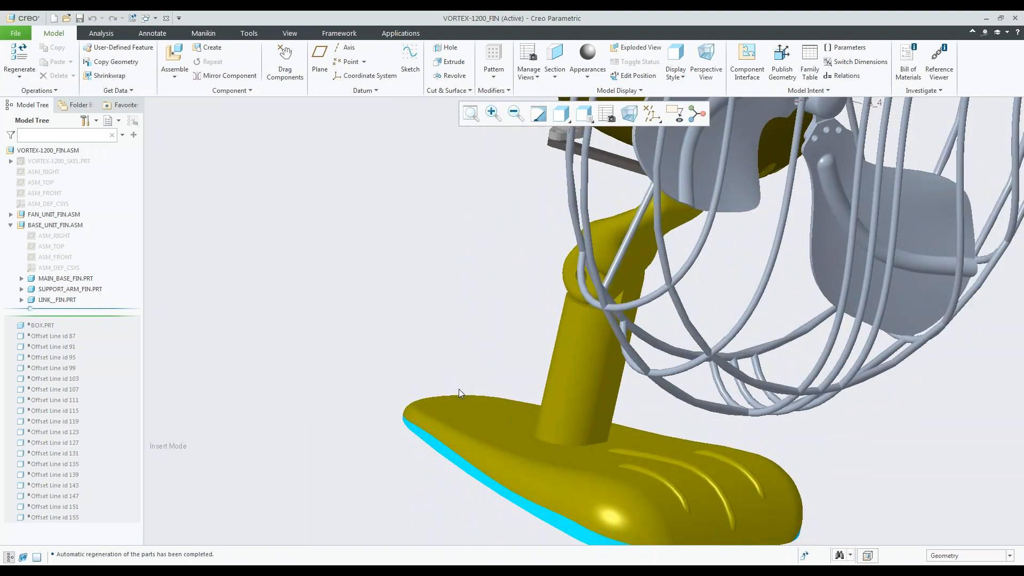
{"action": "scroll", "coordinate": [399, 354], "scroll_direction": "up", "scroll_amount": 1}
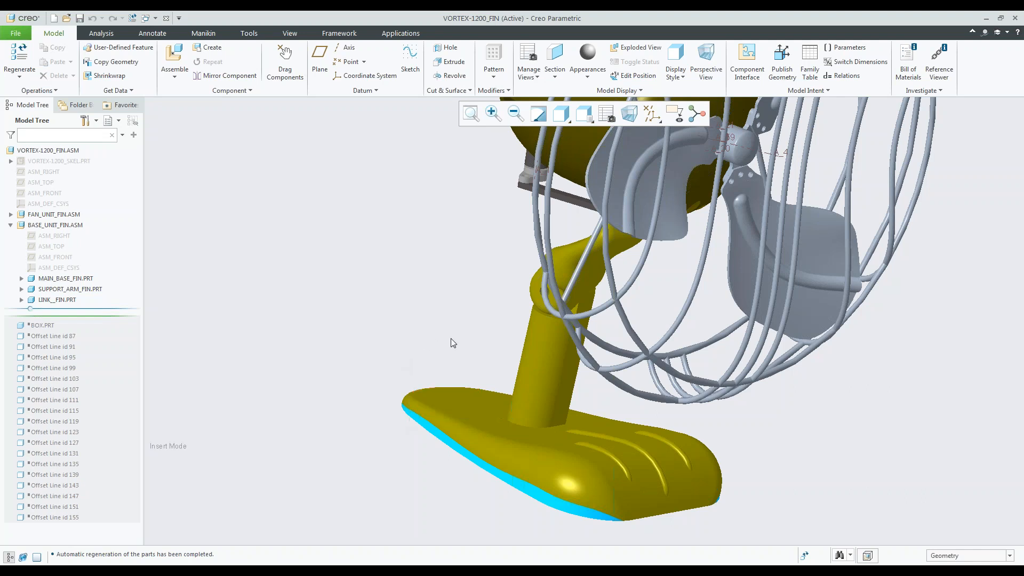
{"action": "mouse_move", "coordinate": [532, 338]}
{"action": "middle_mouse_down"}
{"action": "mouse_move", "coordinate": [472, 354]}
{"action": "mouse_move", "coordinate": [516, 362]}
{"action": "mouse_move", "coordinate": [565, 462]}
{"action": "middle_mouse_up"}
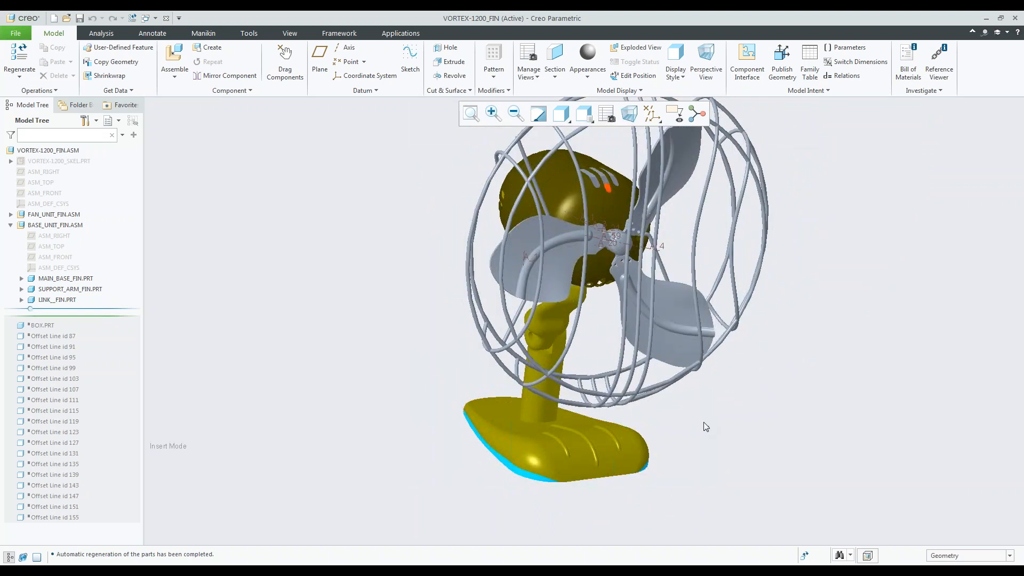